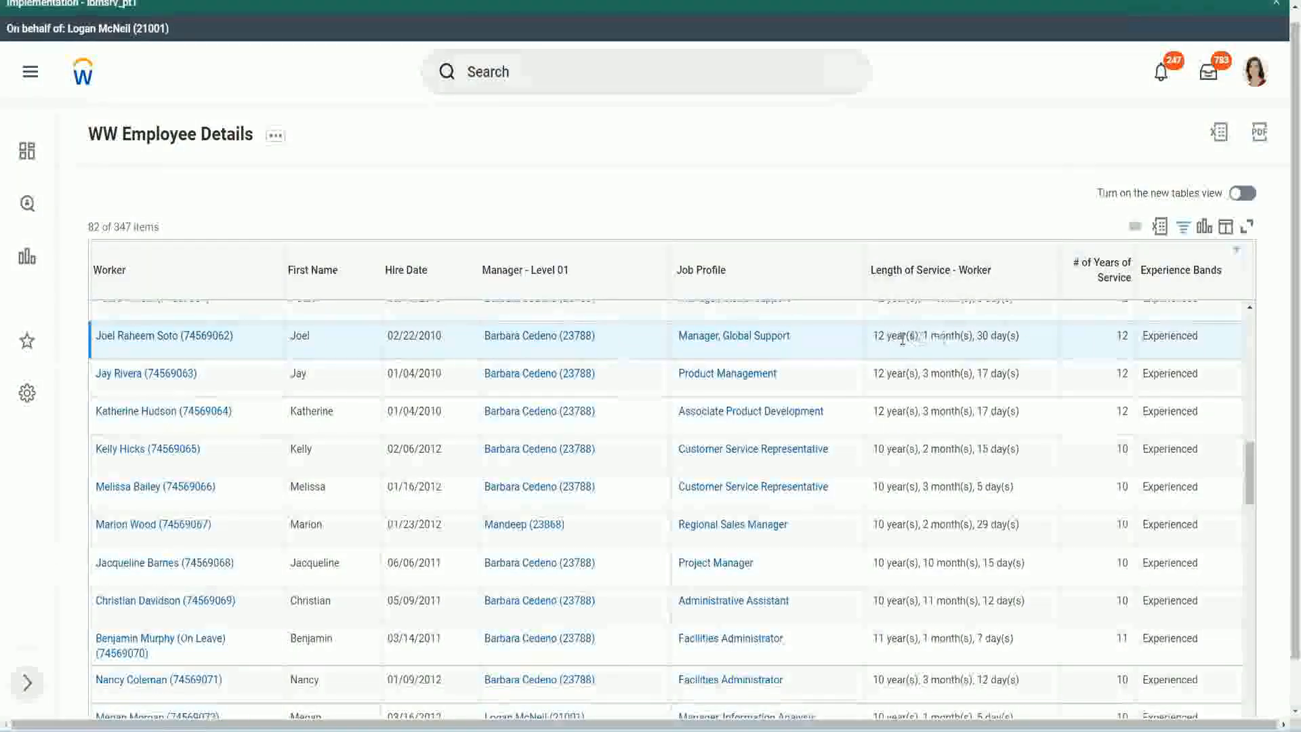
Compare Length of Service with # of Years of Service in the Manager, Global Support row hired 02/22/2010 and the Administrative Assistant row
{"action": "left_click_drag", "start_coordinate": [875, 338], "coordinate": [879, 337]}
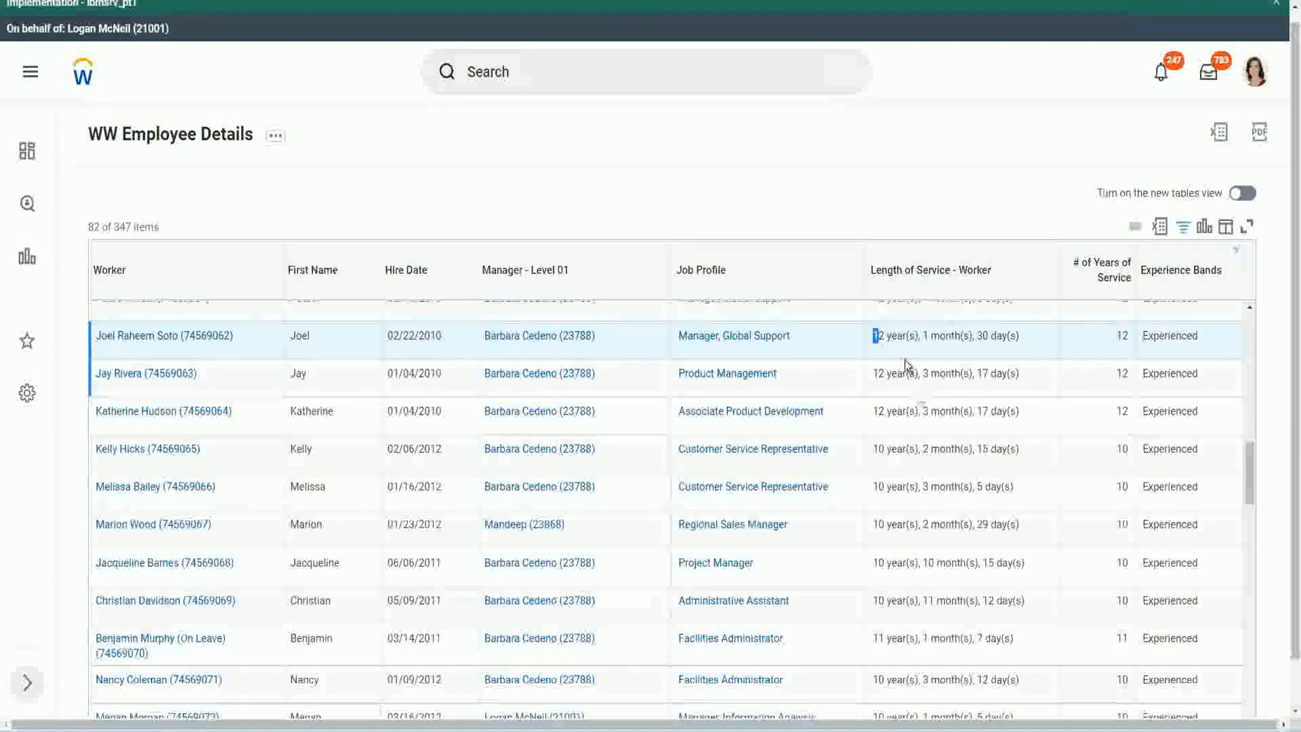
{"action": "left_click", "coordinate": [918, 336]}
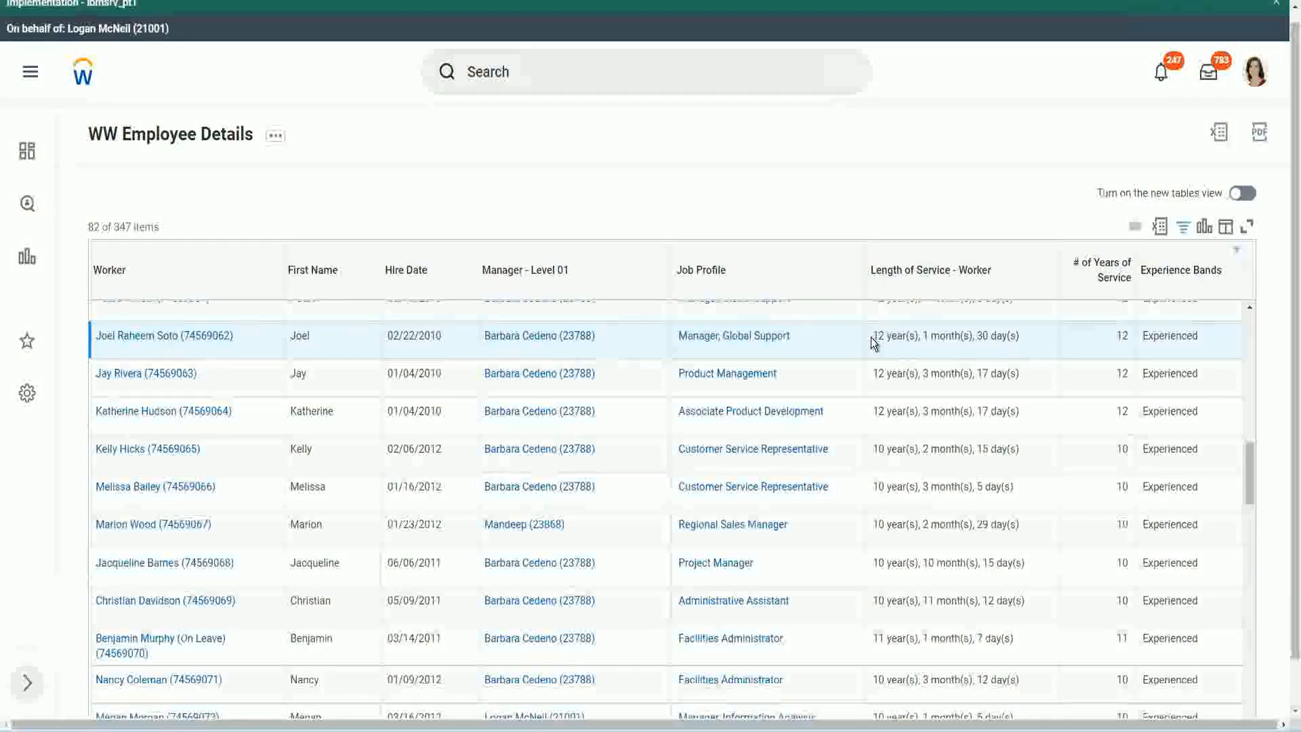
{"action": "left_click_drag", "start_coordinate": [872, 336], "coordinate": [996, 335]}
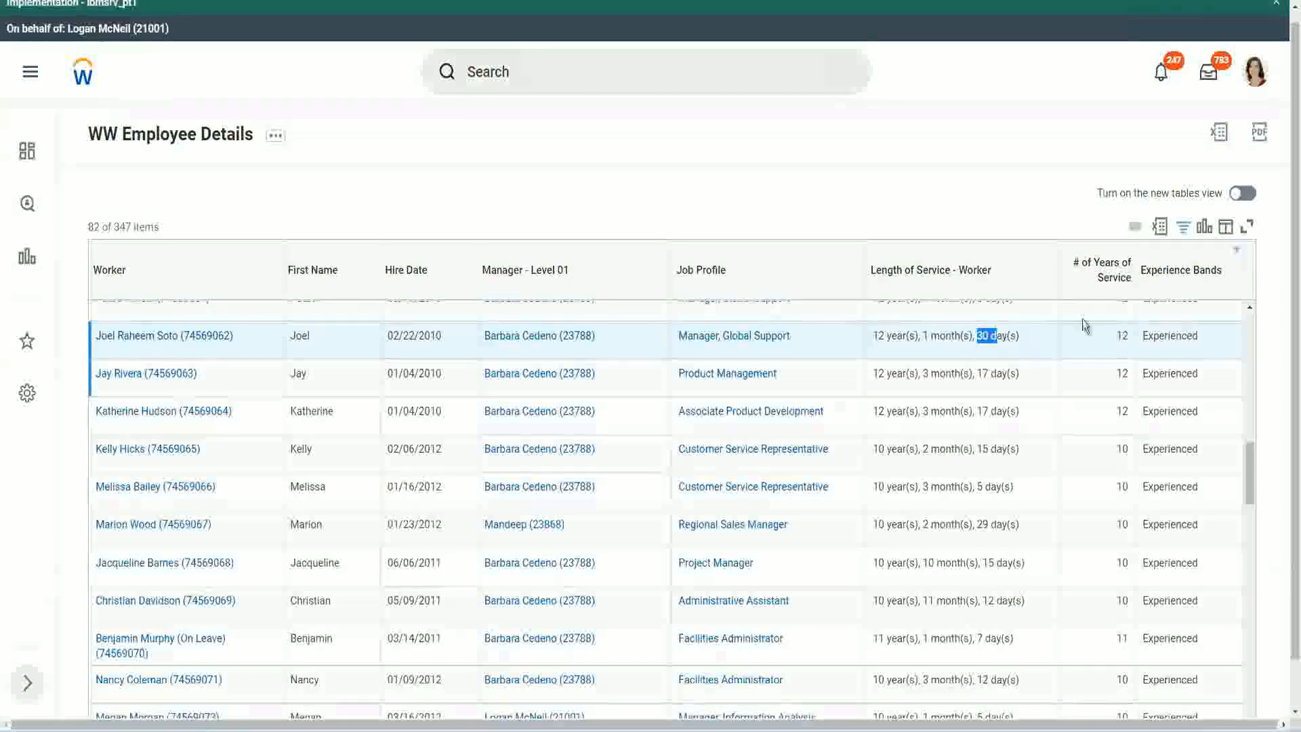
{"action": "left_click", "coordinate": [1092, 355]}
{"action": "double_click", "coordinate": [1092, 356]}
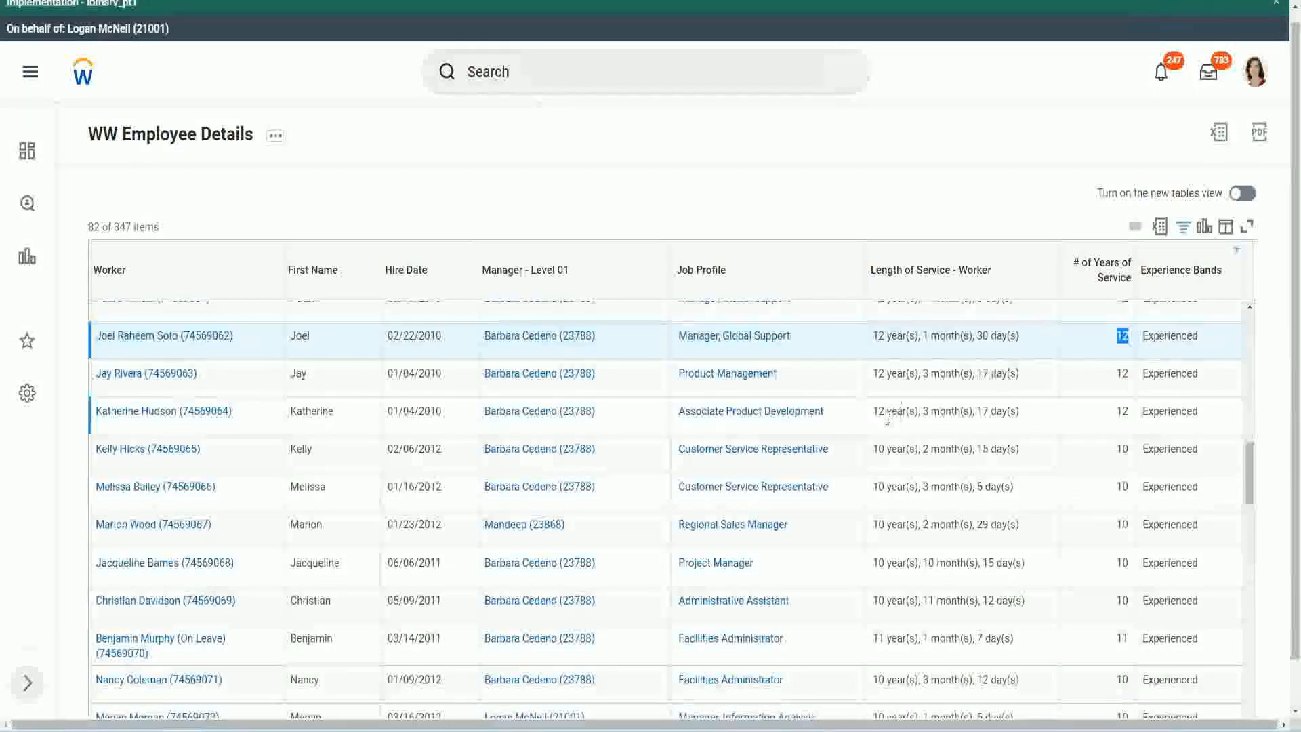
{"action": "left_click", "coordinate": [893, 600]}
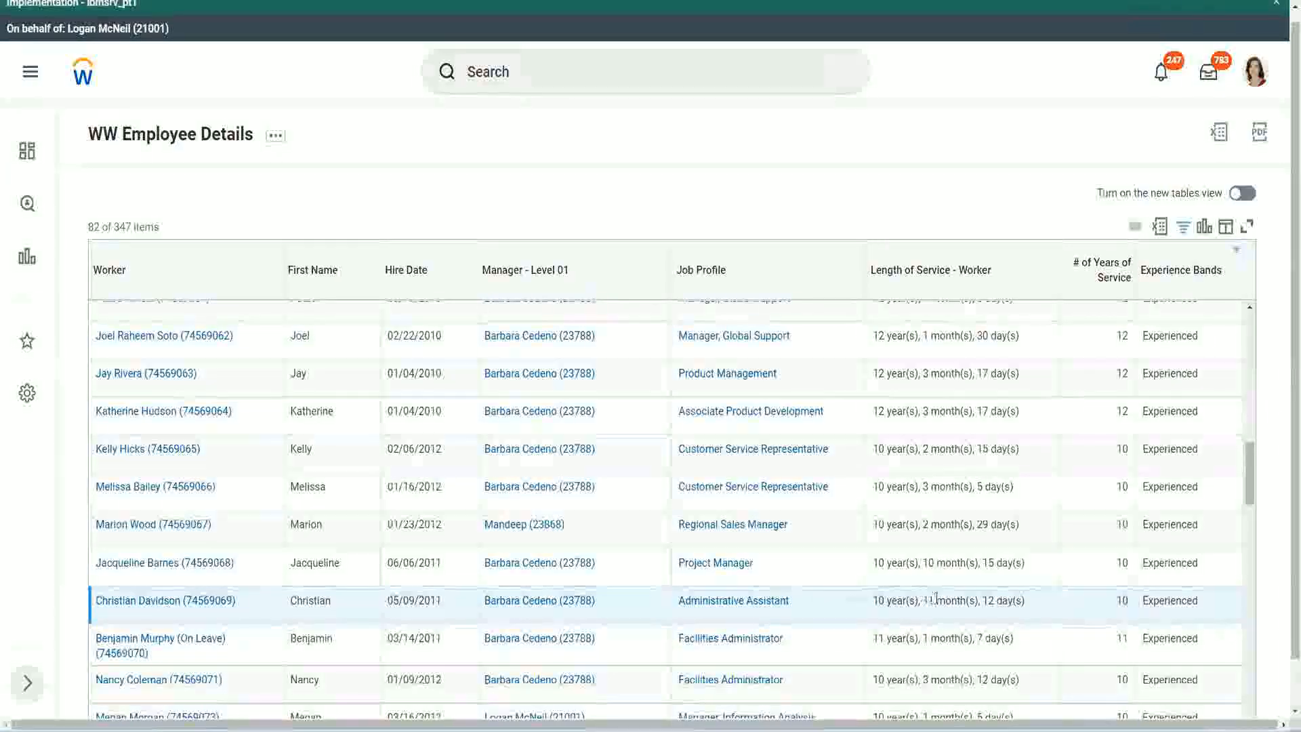
{"action": "left_click_drag", "start_coordinate": [924, 600], "coordinate": [995, 600]}
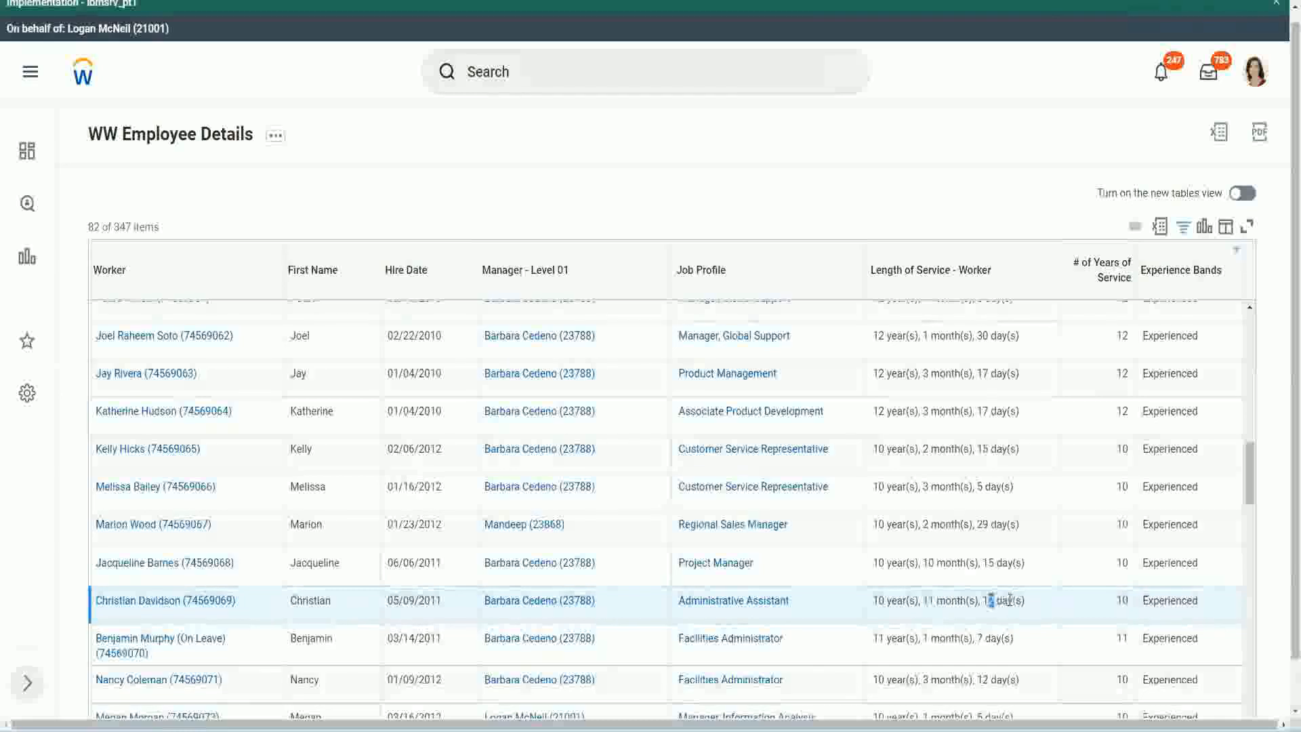
{"action": "left_click", "coordinate": [1009, 600]}
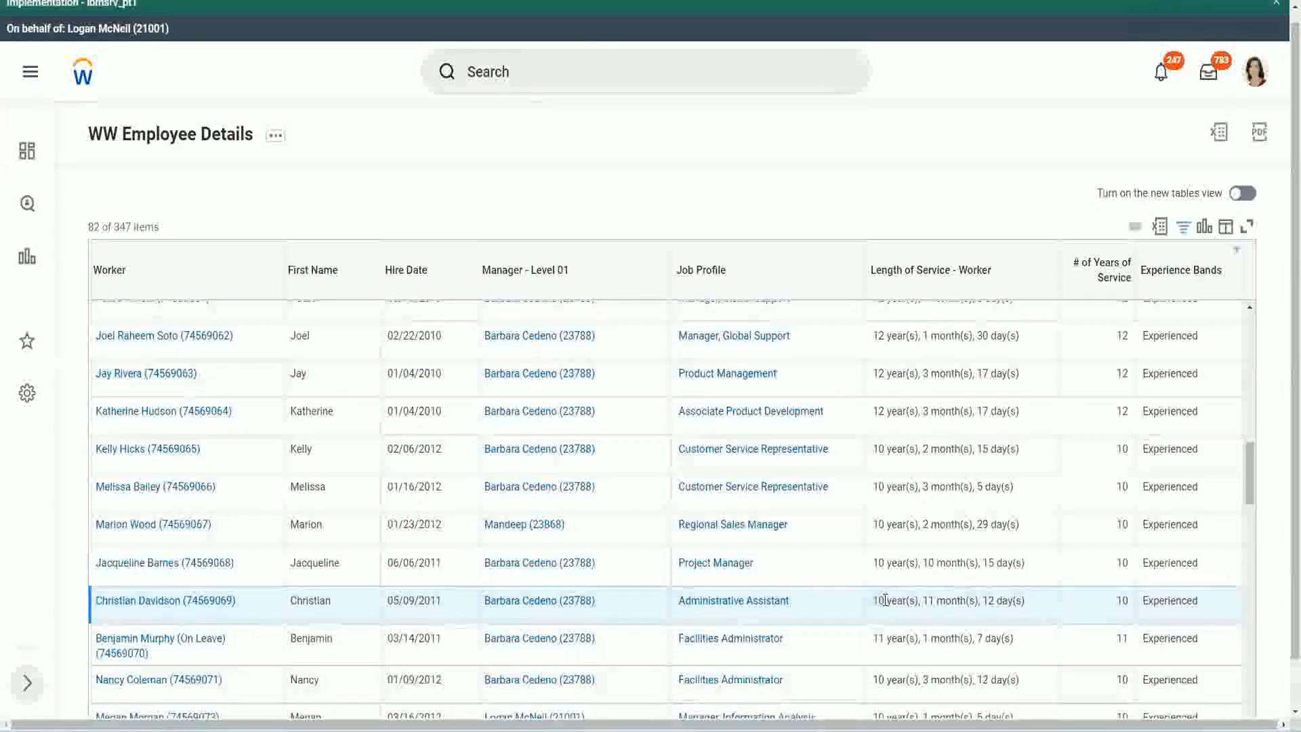
{"action": "double_click", "coordinate": [1122, 601]}
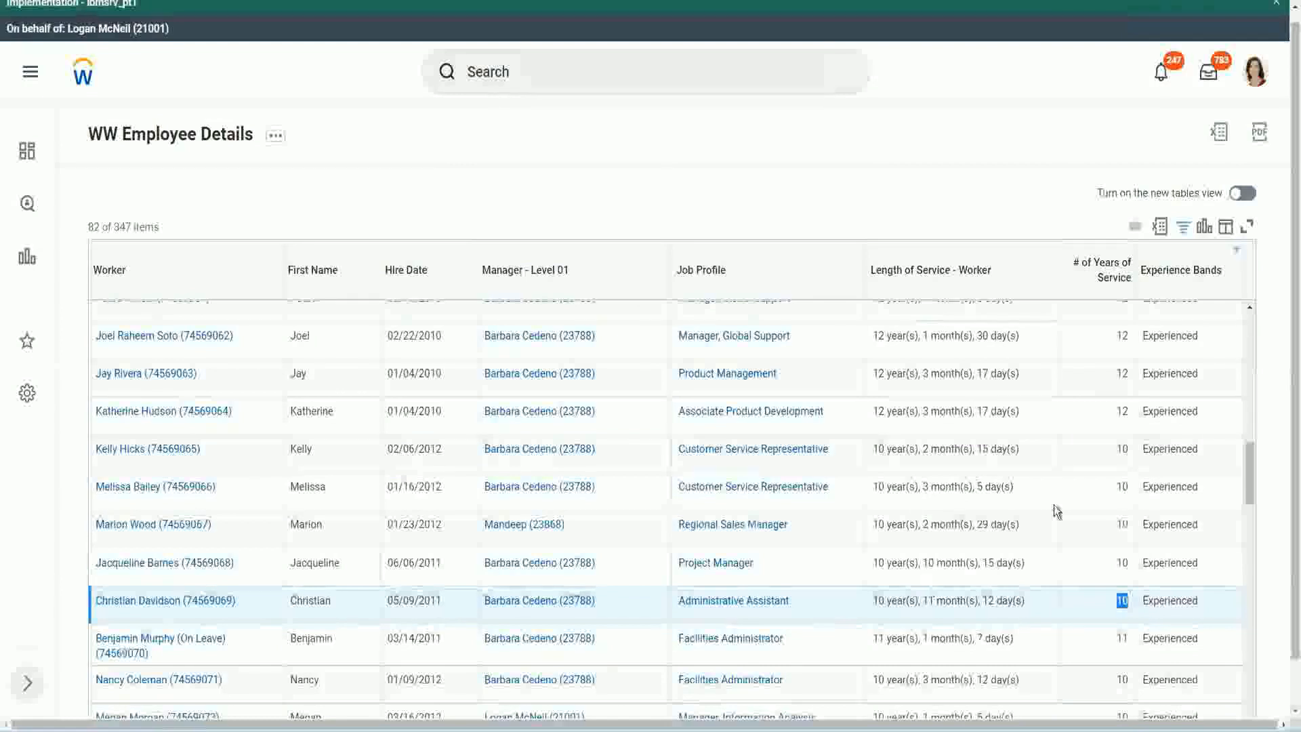
{"action": "left_click", "coordinate": [1120, 428]}
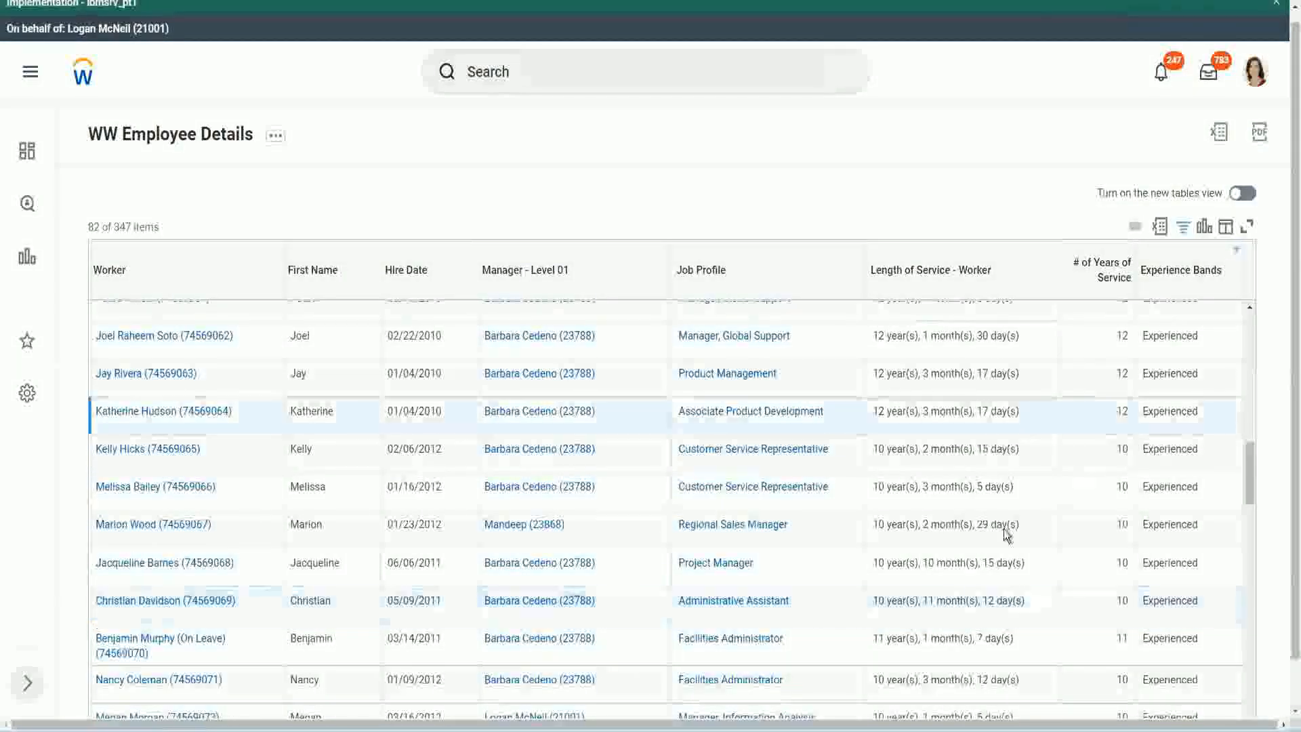
{"action": "double_click", "coordinate": [888, 601]}
{"action": "left_click", "coordinate": [983, 596]}
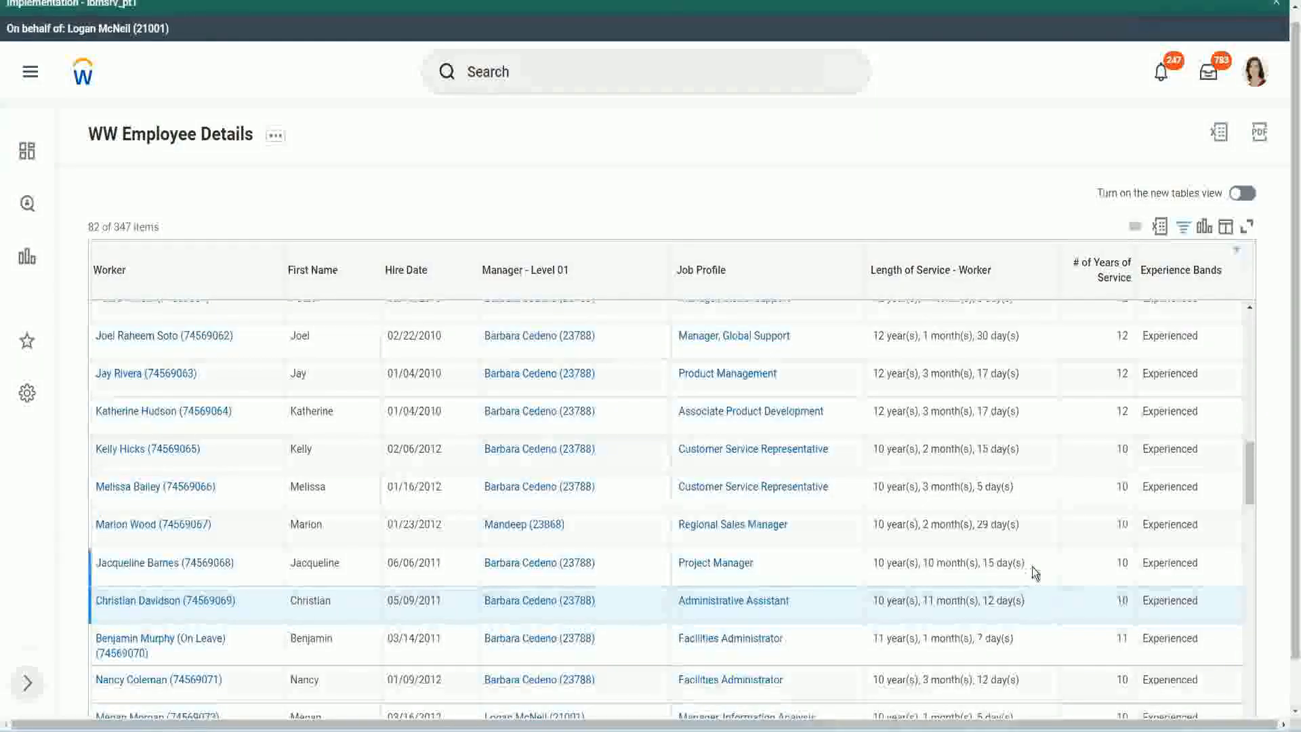
Recheck the whole-year values against full service lengths in those two rows, and examine the months in the Project Manager row
{"action": "double_click", "coordinate": [1125, 335]}
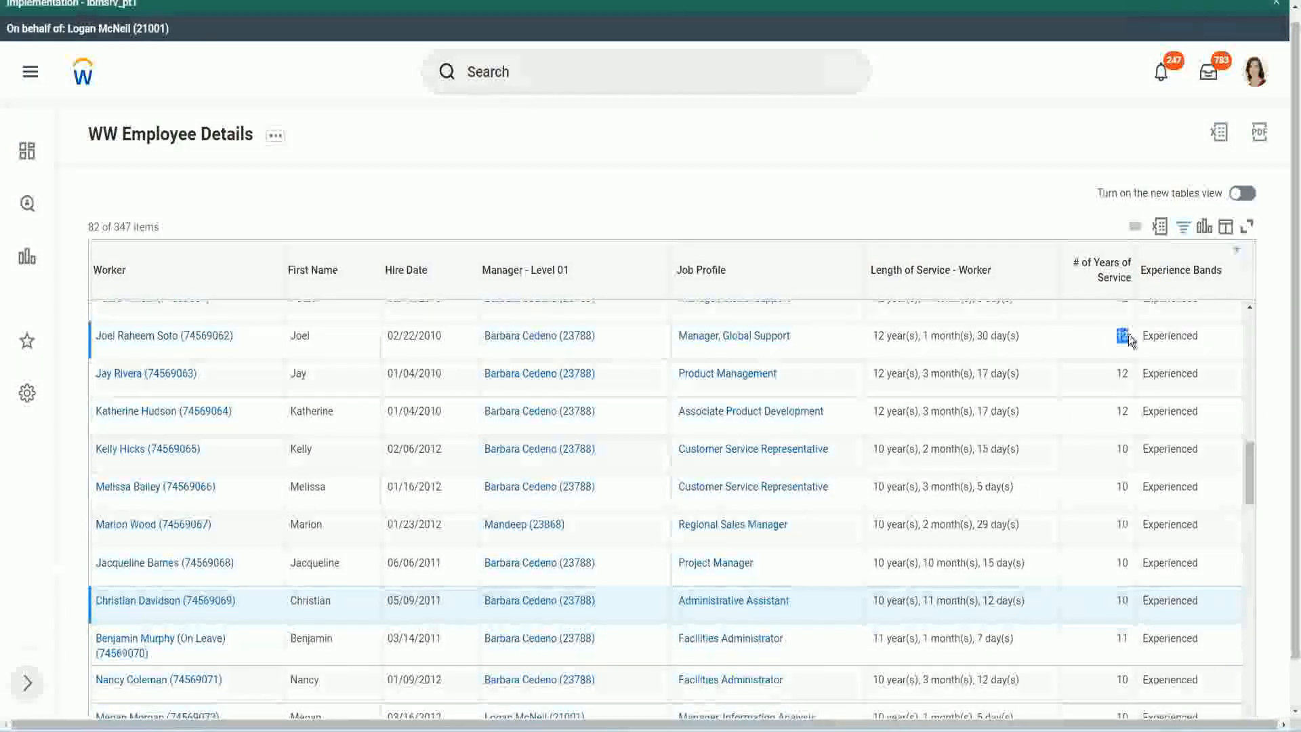
{"action": "left_click_drag", "start_coordinate": [873, 337], "coordinate": [1019, 330]}
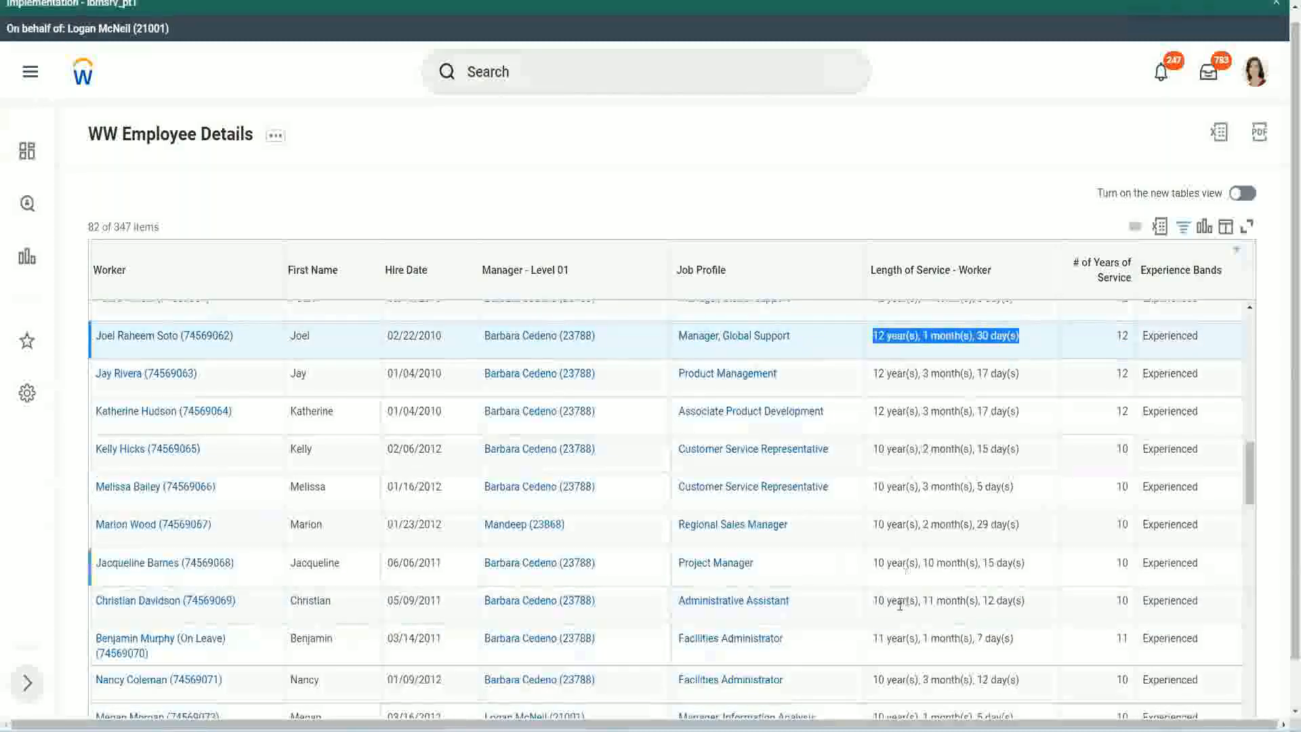
{"action": "left_click", "coordinate": [1013, 602]}
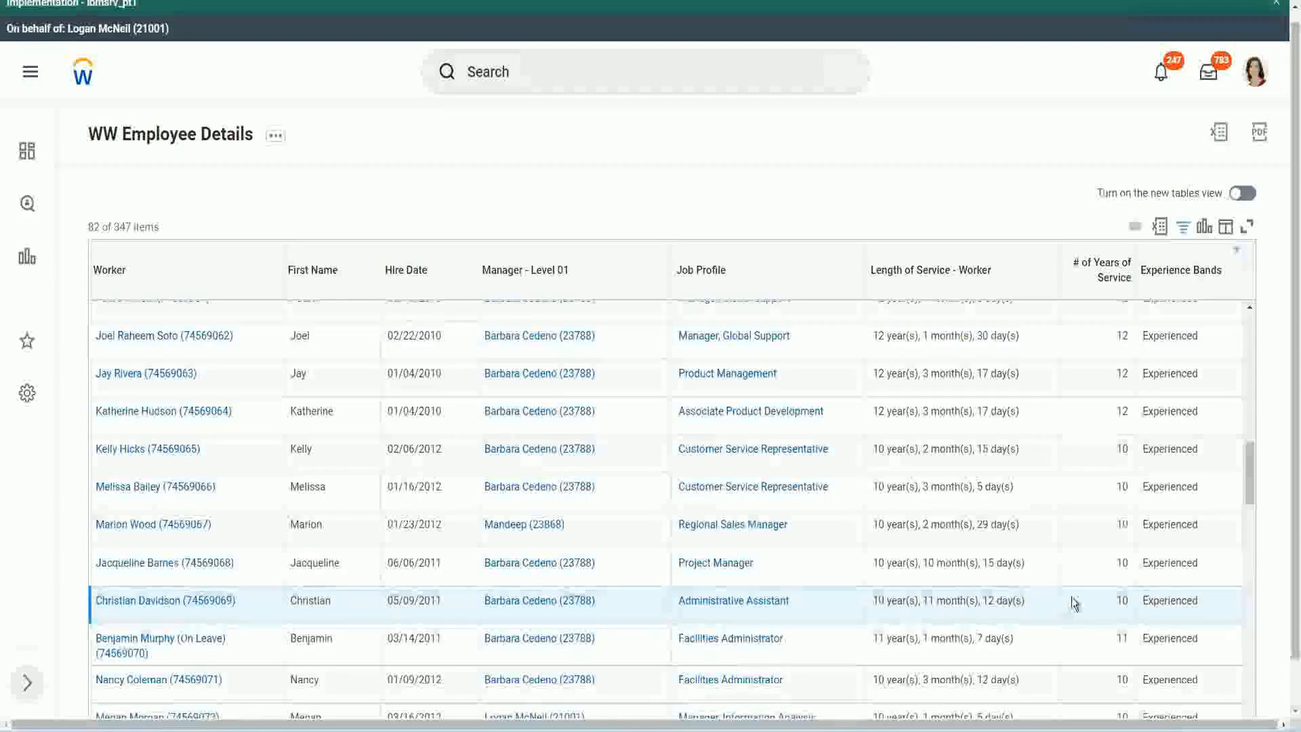
{"action": "double_click", "coordinate": [1119, 600]}
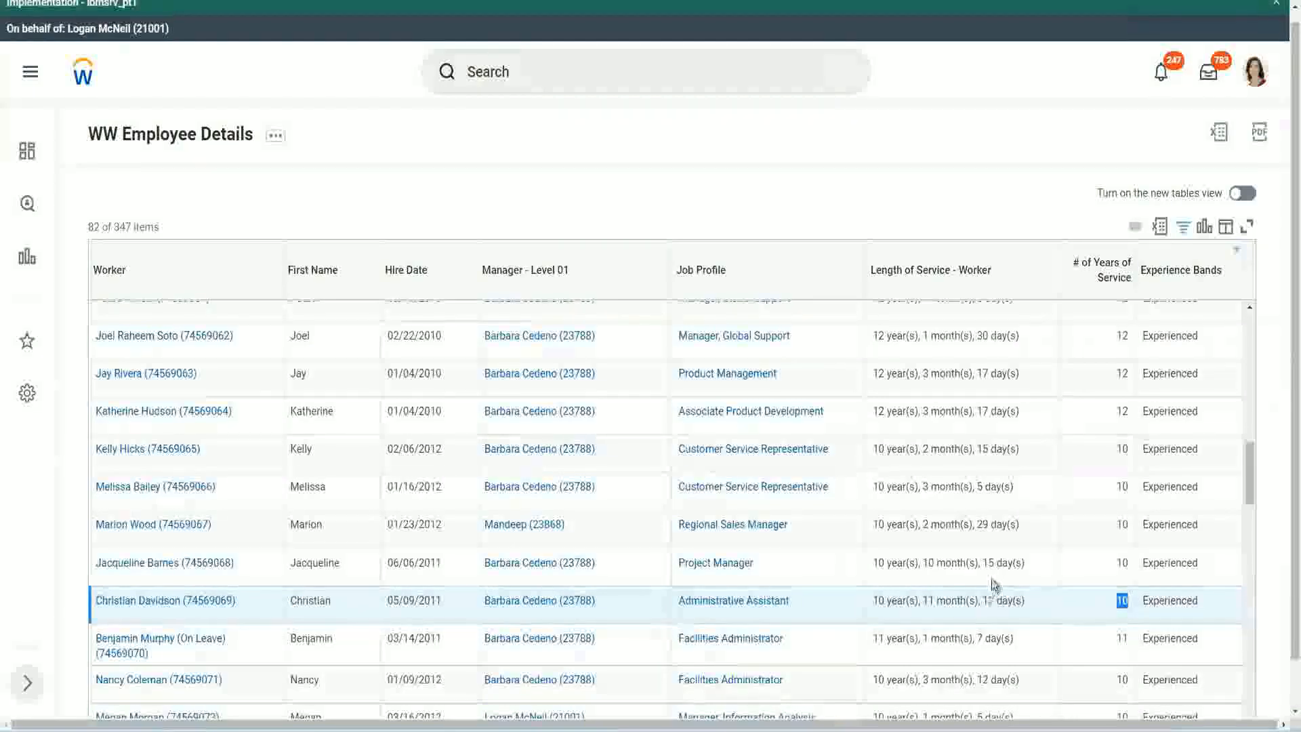
{"action": "left_click", "coordinate": [1075, 604]}
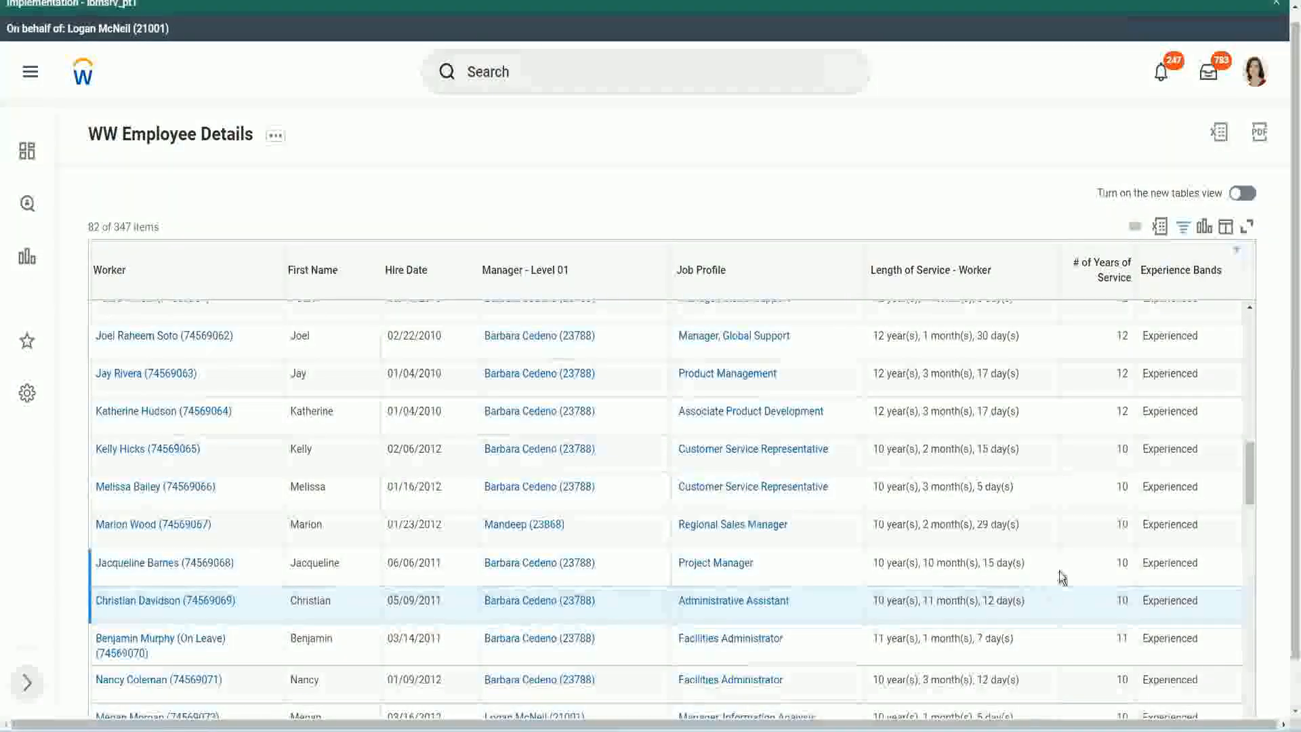
{"action": "left_click", "coordinate": [1084, 564]}
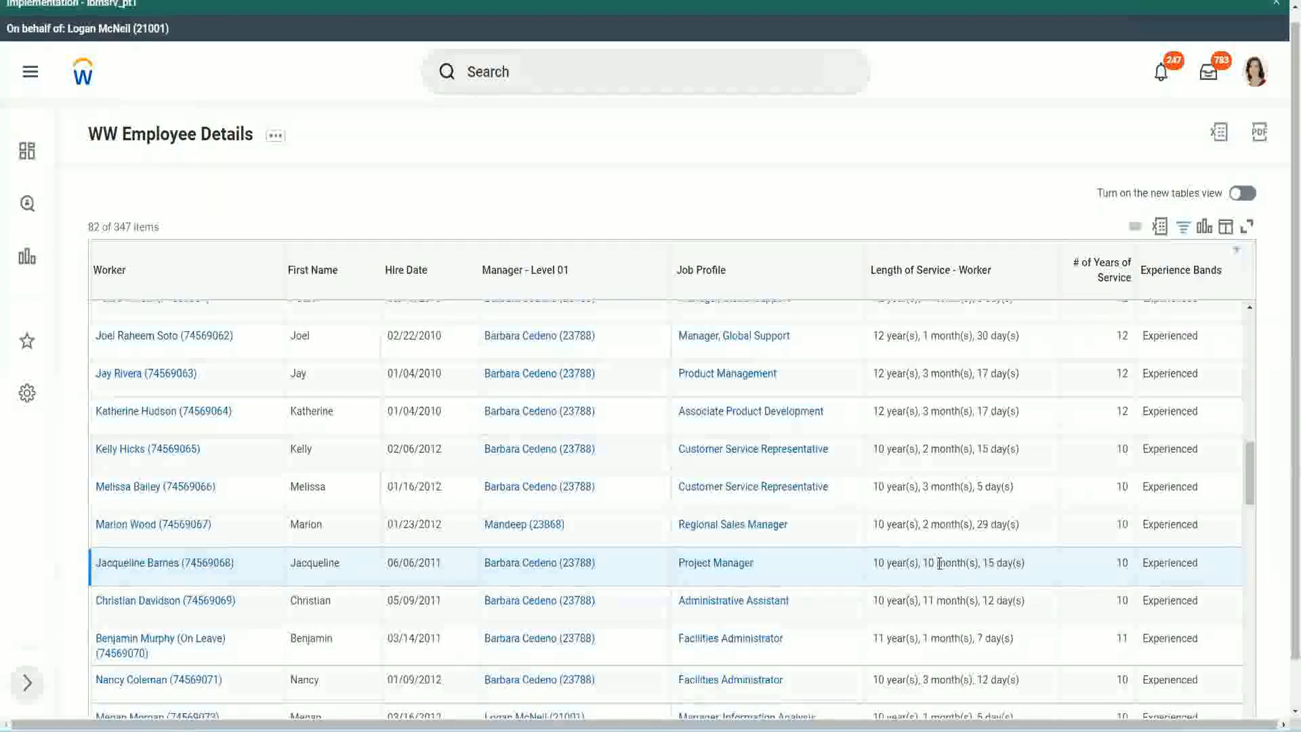
{"action": "left_click_drag", "start_coordinate": [925, 563], "coordinate": [939, 564]}
{"action": "left_click", "coordinate": [971, 563]}
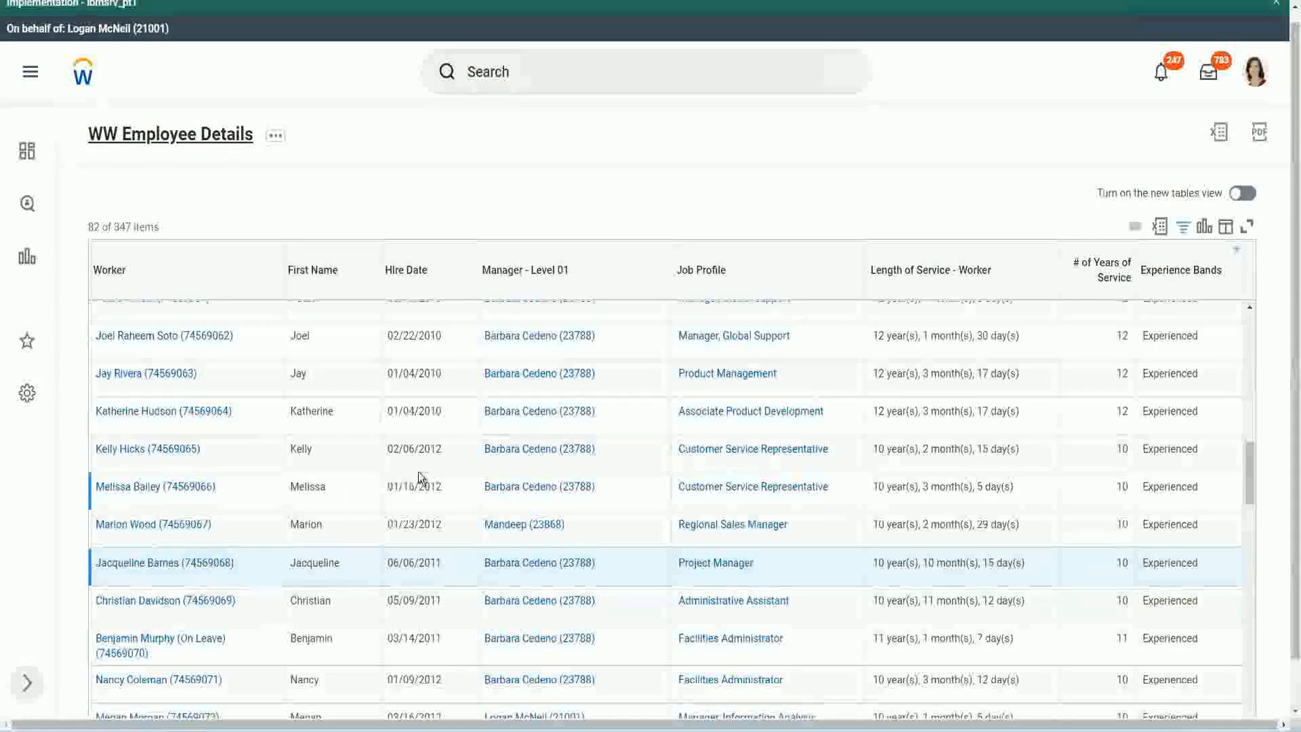
Open the calculated field behind the report's Experience Bands column in a new tab and examine its conditions and return values
{"action": "scroll", "coordinate": [427, 467], "scroll_direction": "down", "scroll_amount": 5}
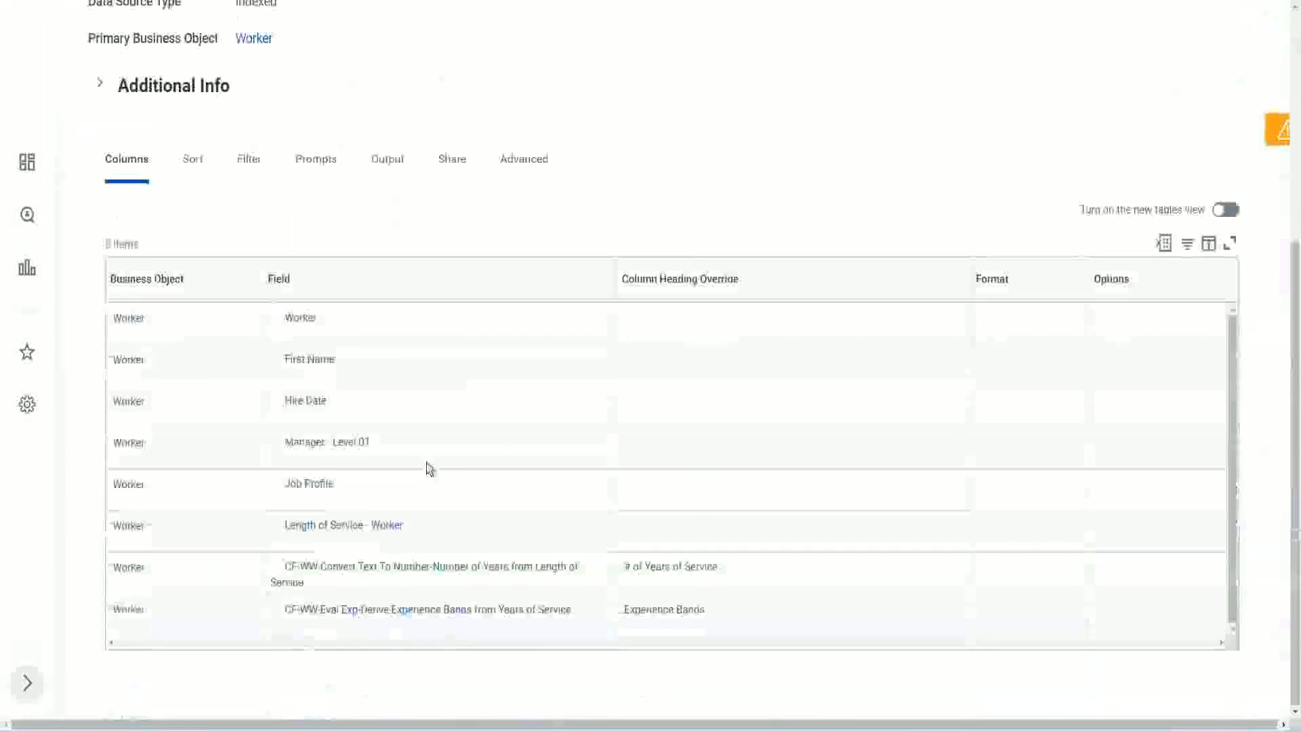
{"action": "right_click", "coordinate": [353, 617]}
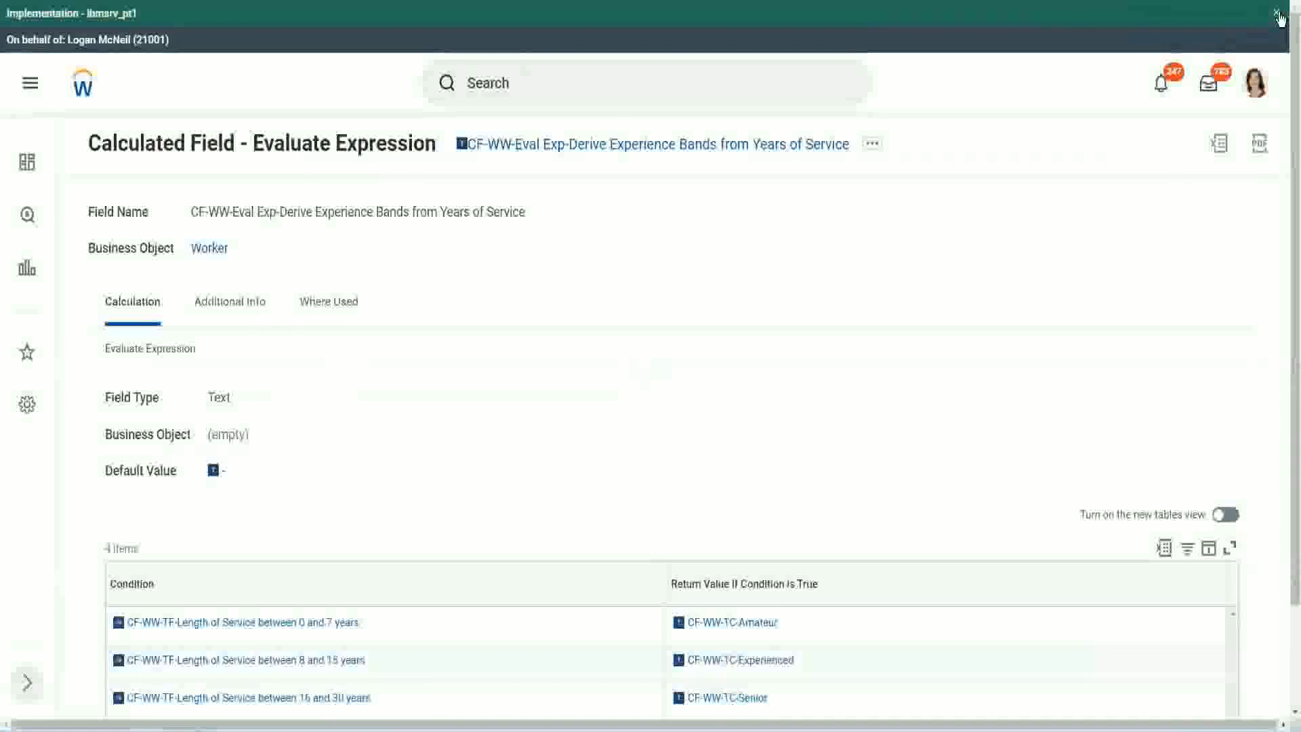
{"action": "left_click", "coordinate": [1278, 15]}
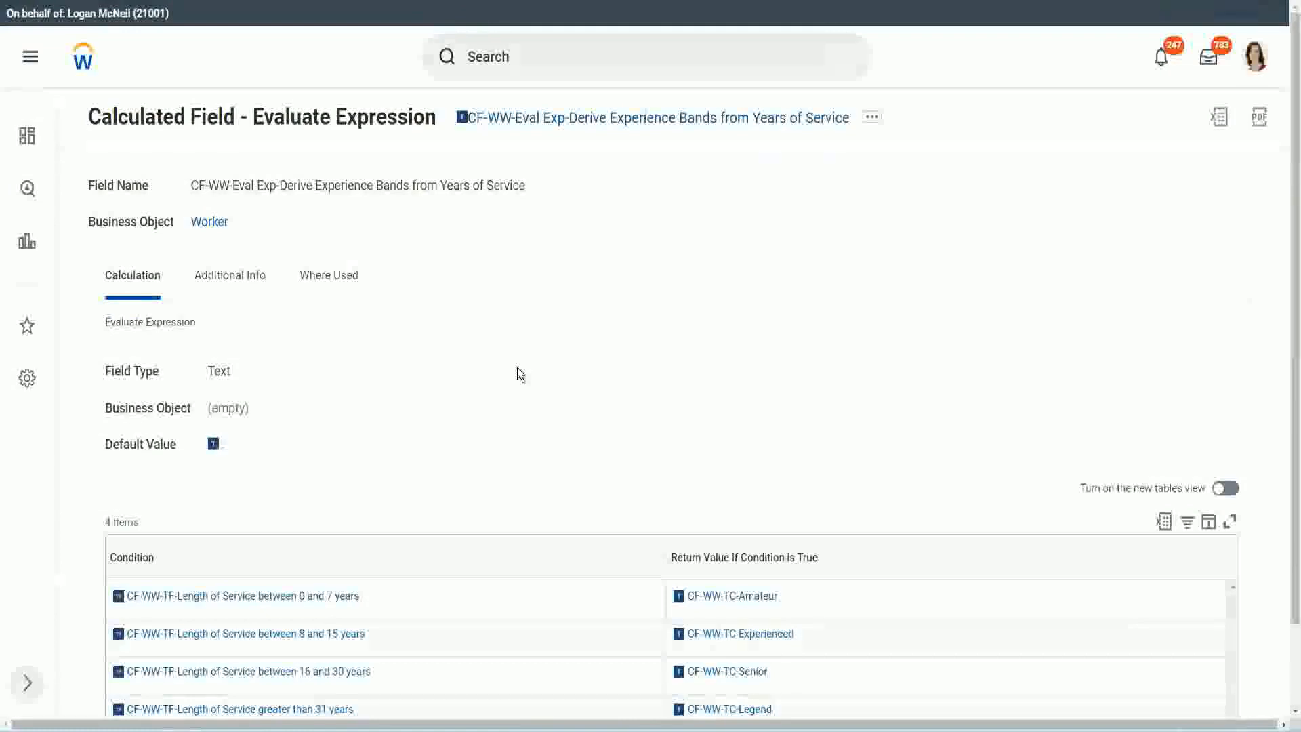
{"action": "scroll", "coordinate": [543, 360], "scroll_direction": "down", "scroll_amount": 1}
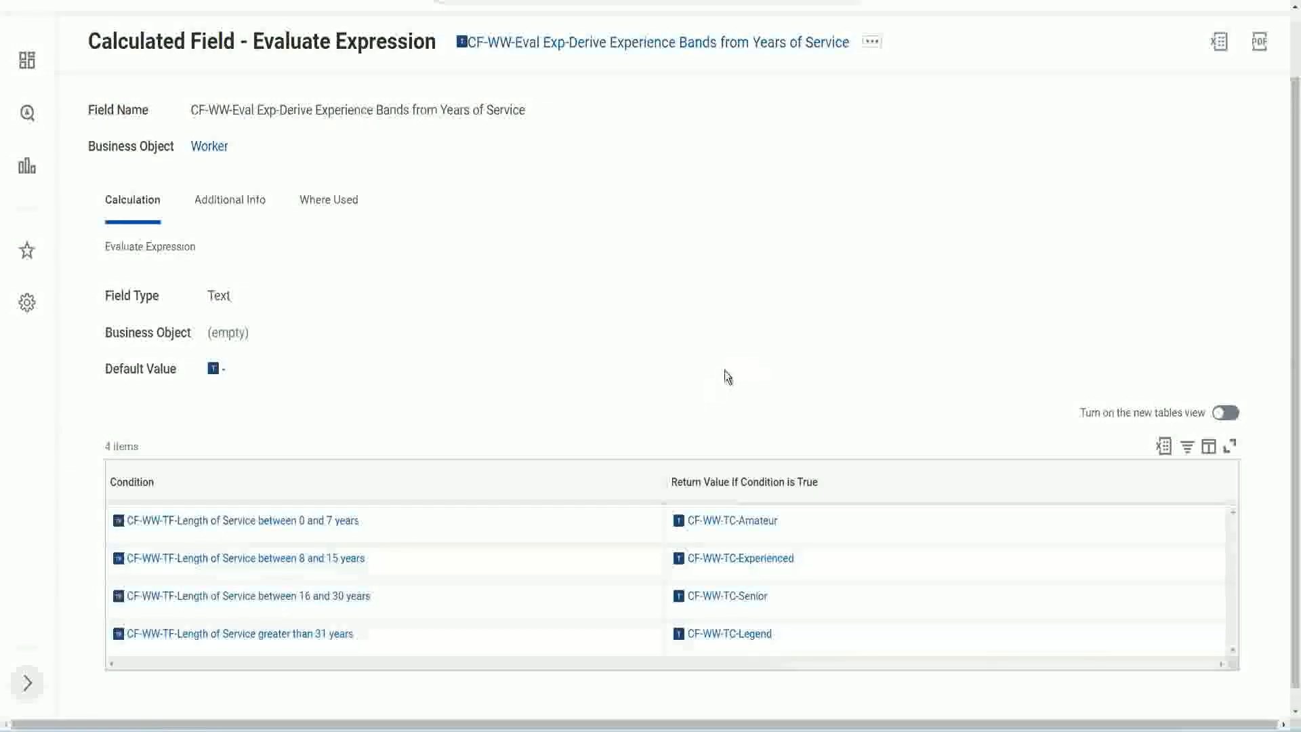
{"action": "left_click", "coordinate": [590, 478]}
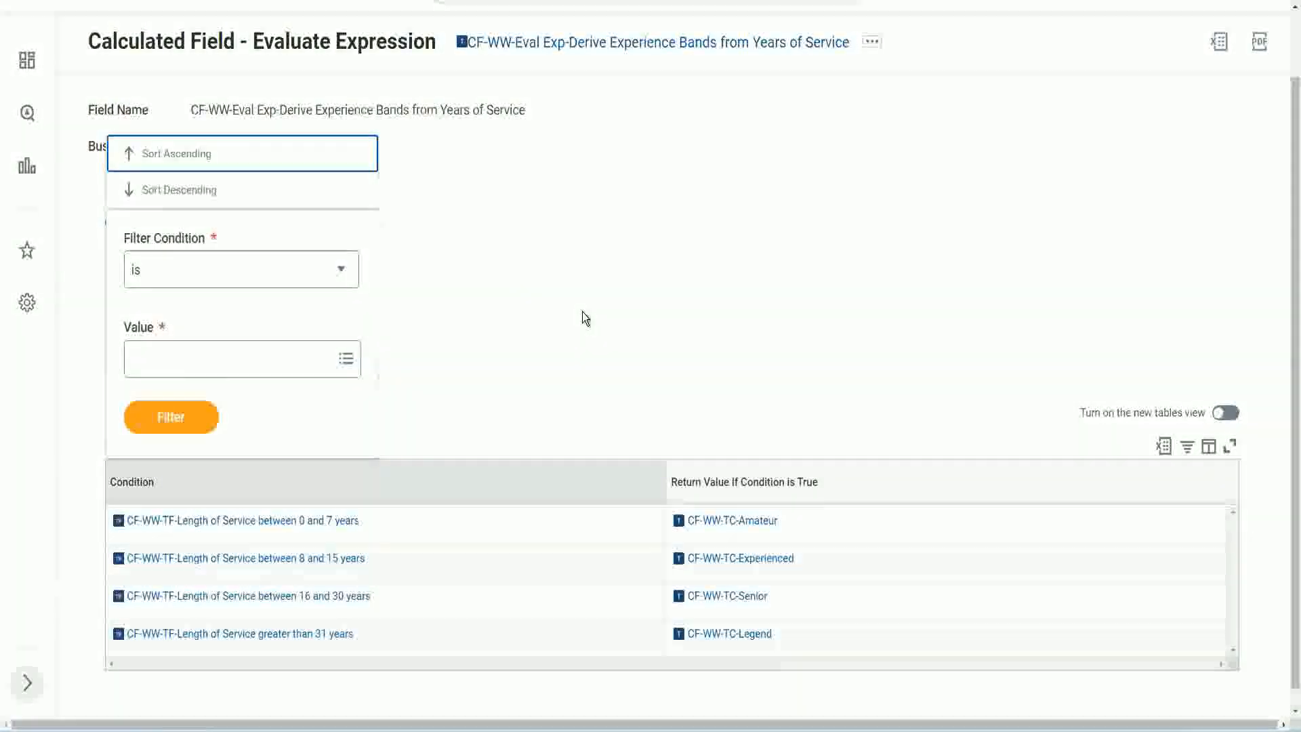
{"action": "left_click", "coordinate": [583, 313]}
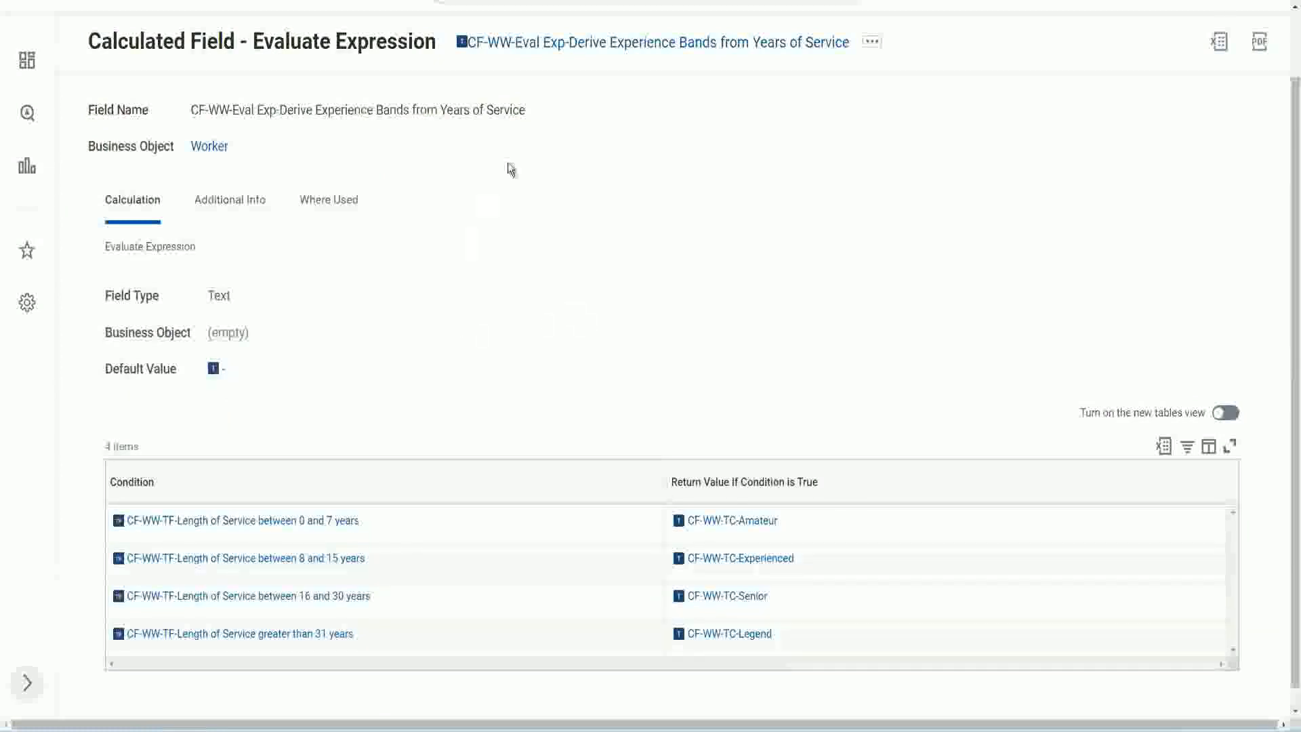
Copy the name of the Evaluate Expression calculated field and return to the WW Employee Details report definition
{"action": "right_click", "coordinate": [575, 47]}
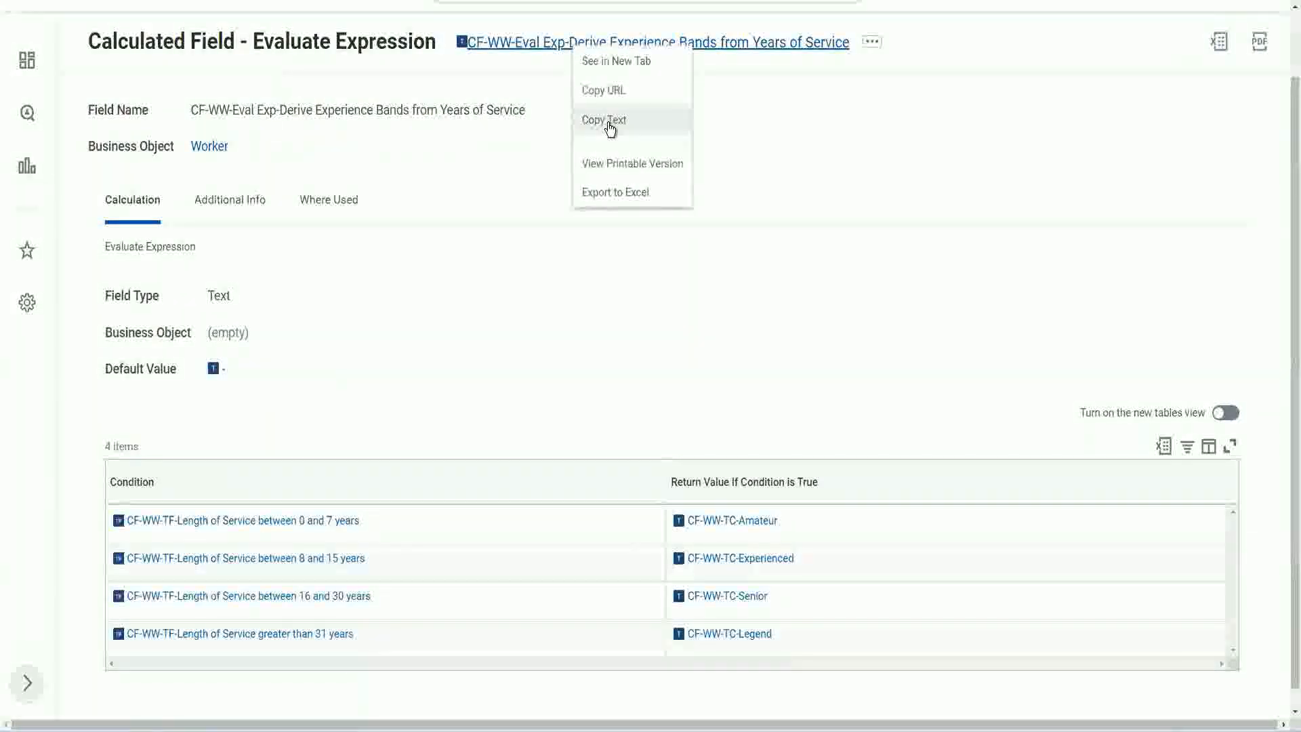
{"action": "left_click", "coordinate": [608, 122]}
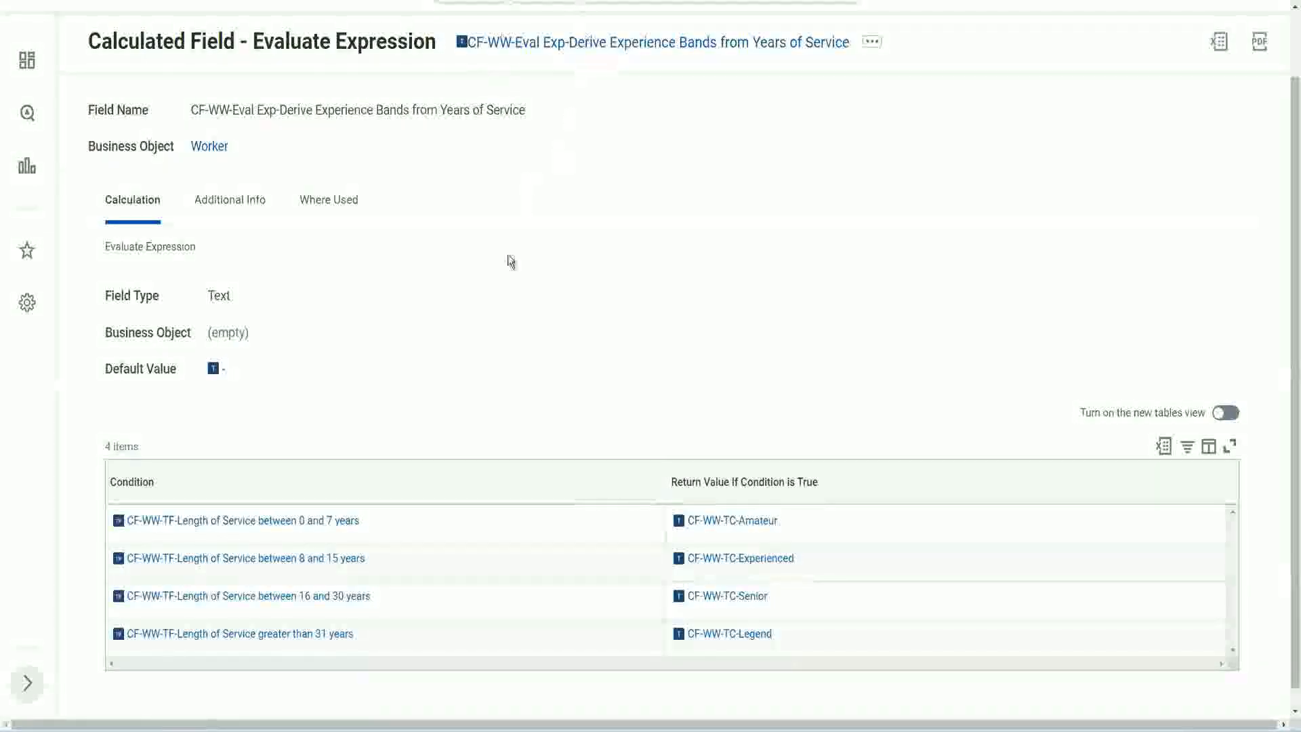
{"action": "scroll", "coordinate": [506, 271], "scroll_direction": "up", "scroll_amount": 1}
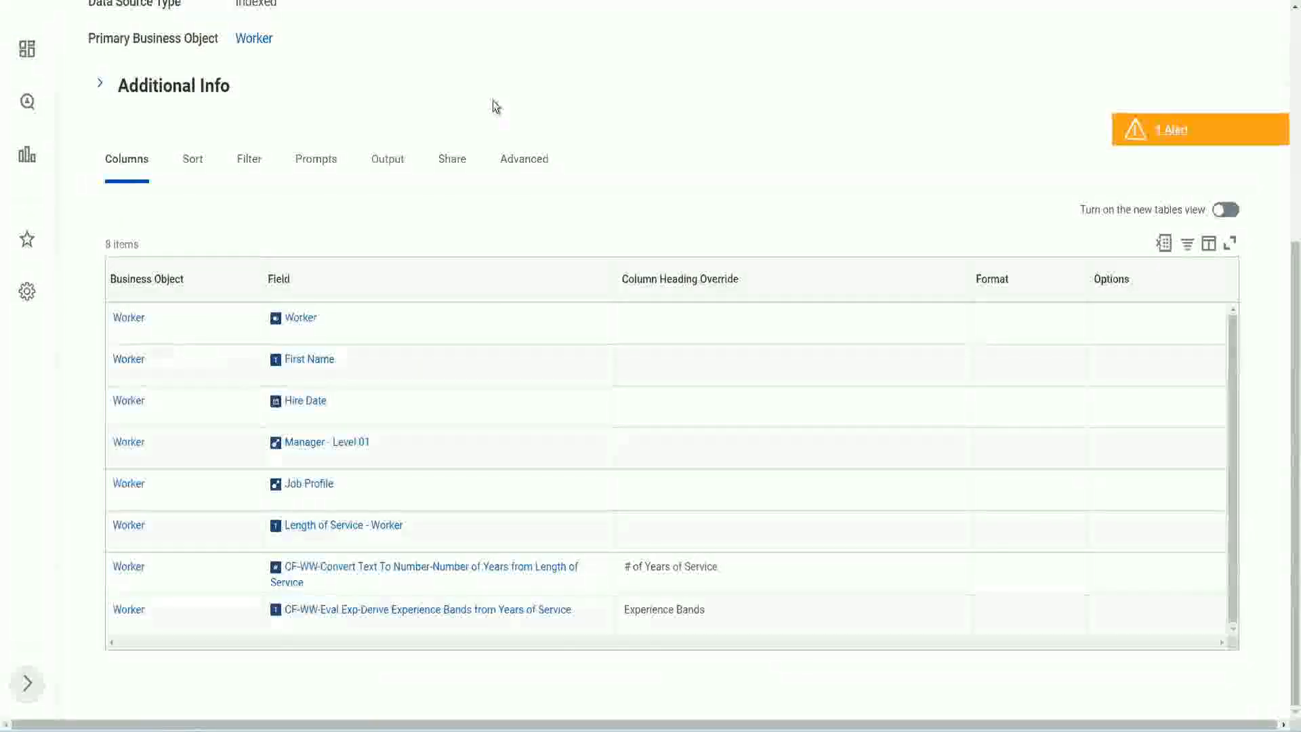
{"action": "scroll", "coordinate": [503, 108], "scroll_direction": "up", "scroll_amount": 4}
Search for "create cal field" and open the Create Calculated Field task
{"action": "left_click", "coordinate": [529, 82]}
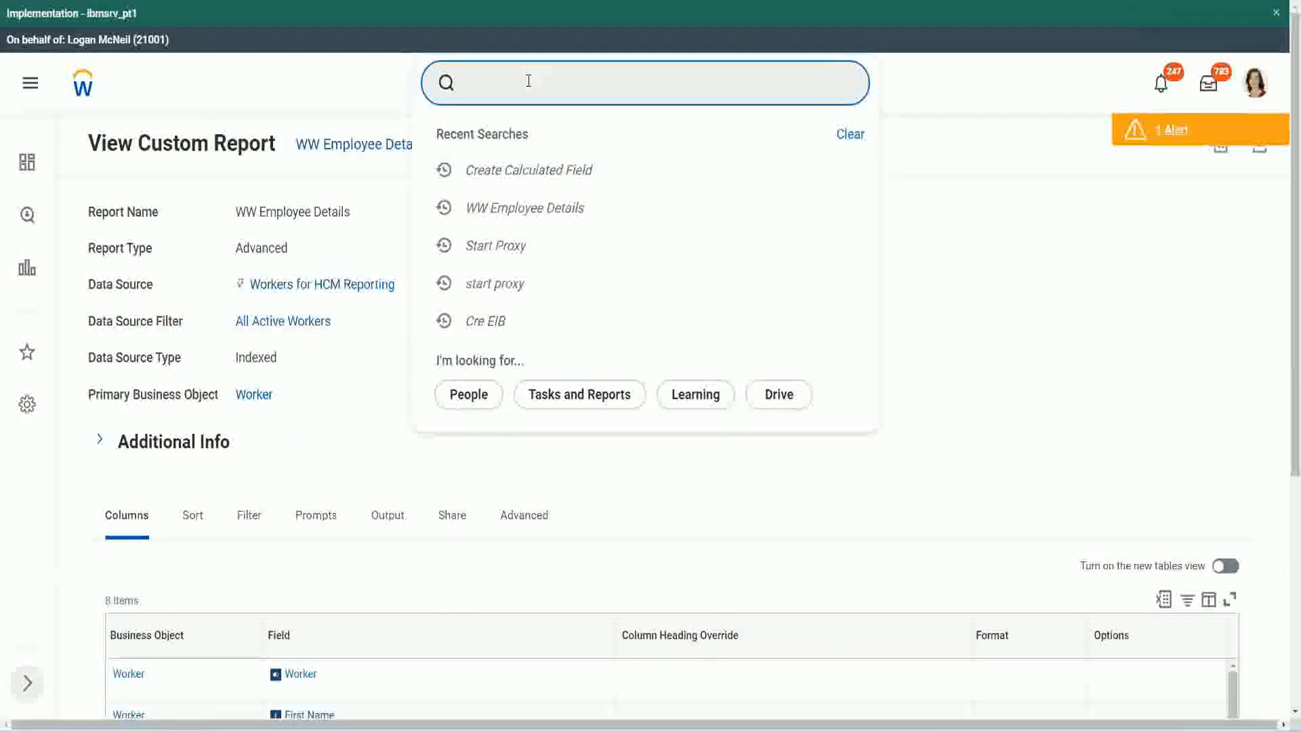
{"action": "type", "text": "create cal field"}
{"action": "left_click", "coordinate": [548, 141]}
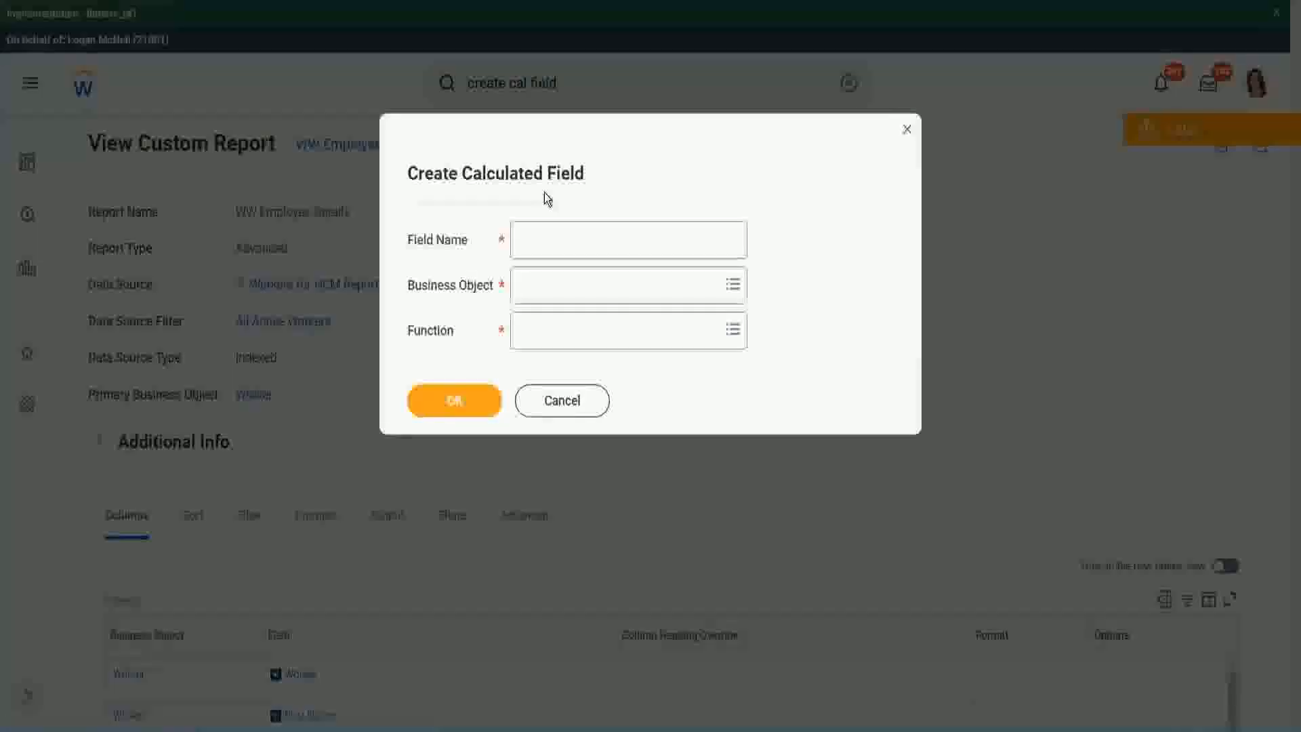
Paste the copied name as the new calculated field's name and extend "Eval Exp" in it to "Eval Exp Bands"
{"action": "left_click", "coordinate": [550, 242]}
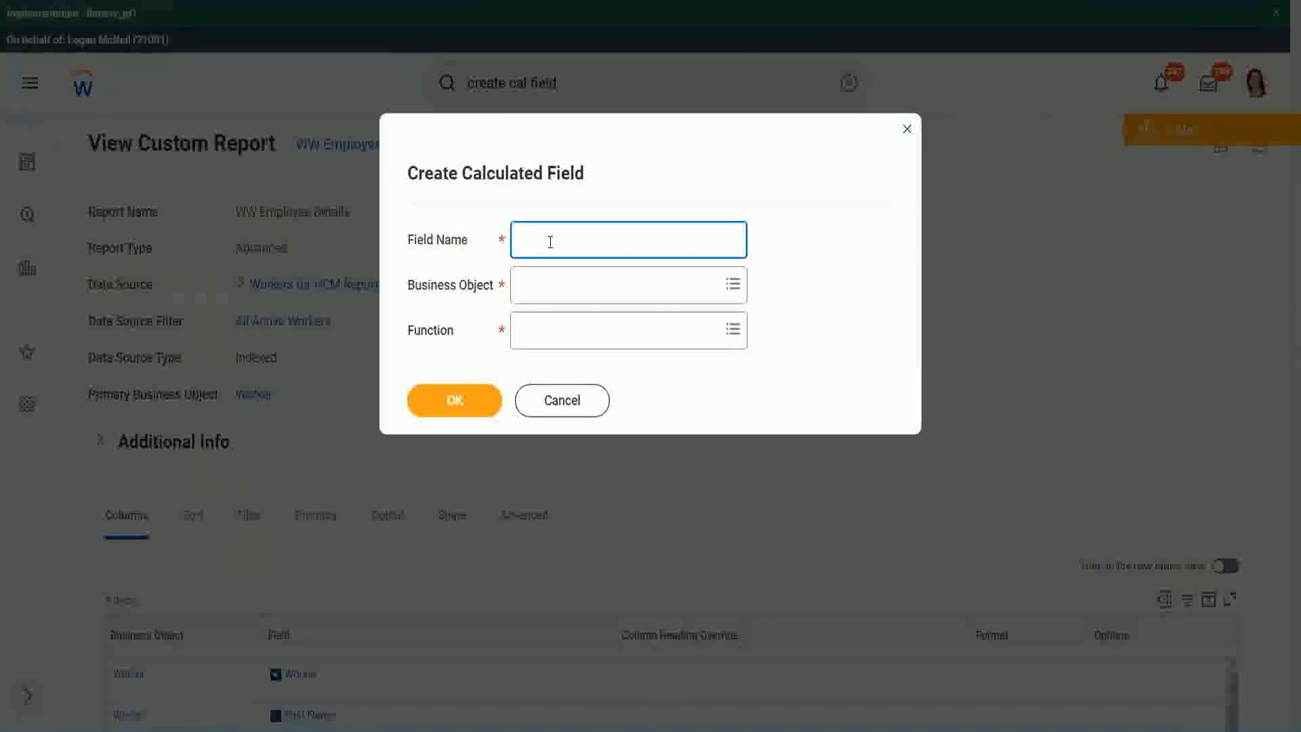
{"action": "key", "text": "ctrl+v"}
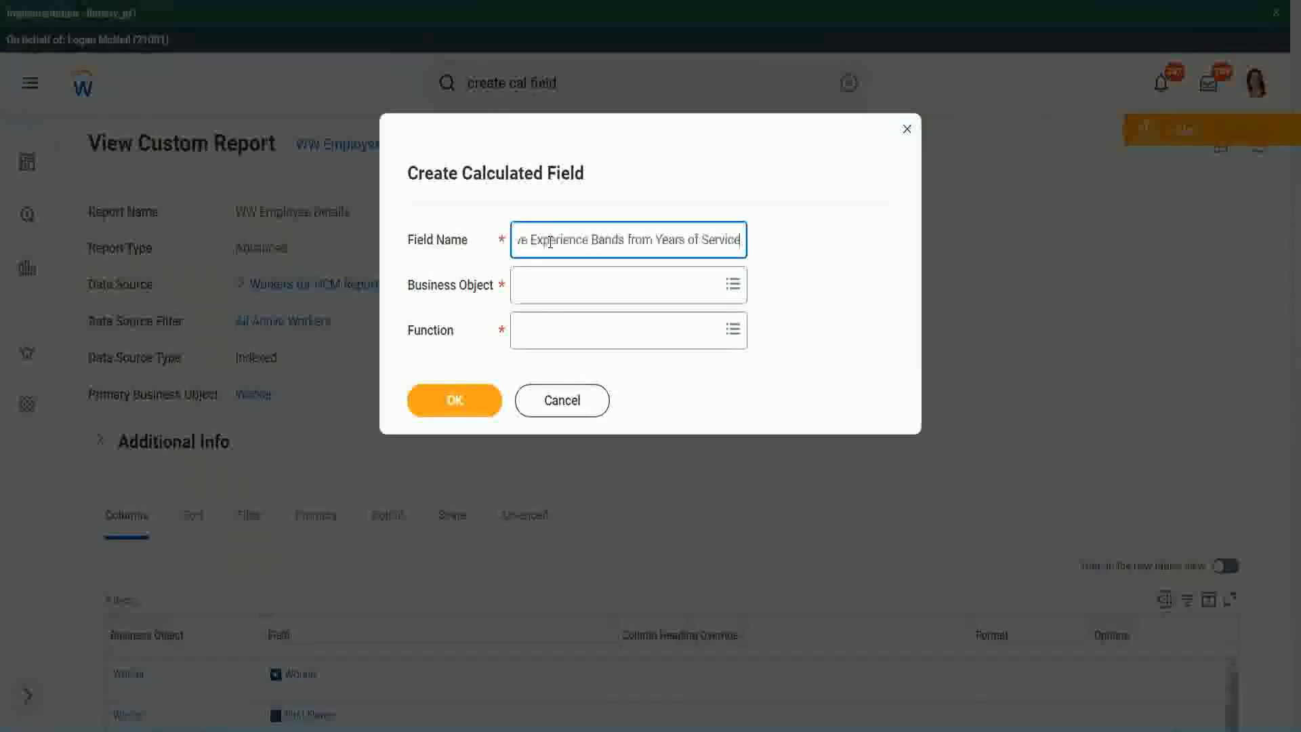
{"action": "left_click_drag", "start_coordinate": [585, 241], "coordinate": [474, 221]}
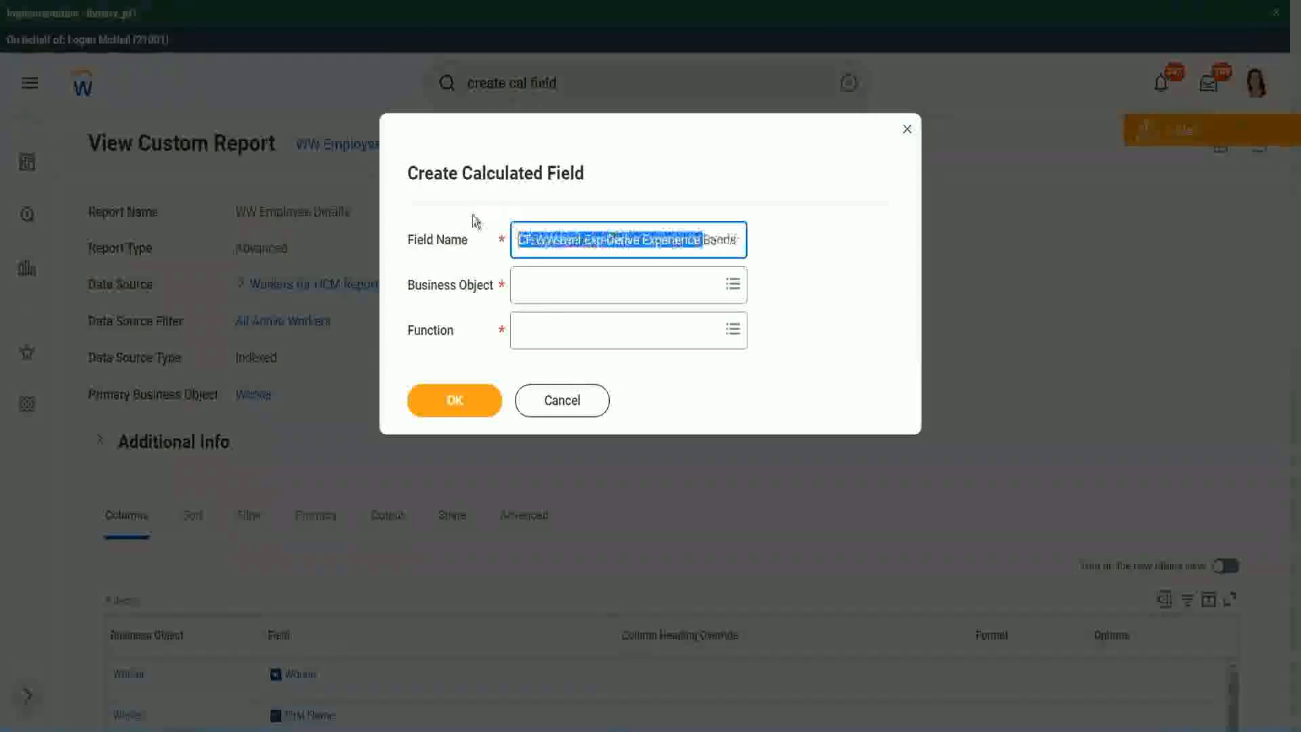
{"action": "left_click", "coordinate": [589, 241]}
{"action": "double_click", "coordinate": [593, 243]}
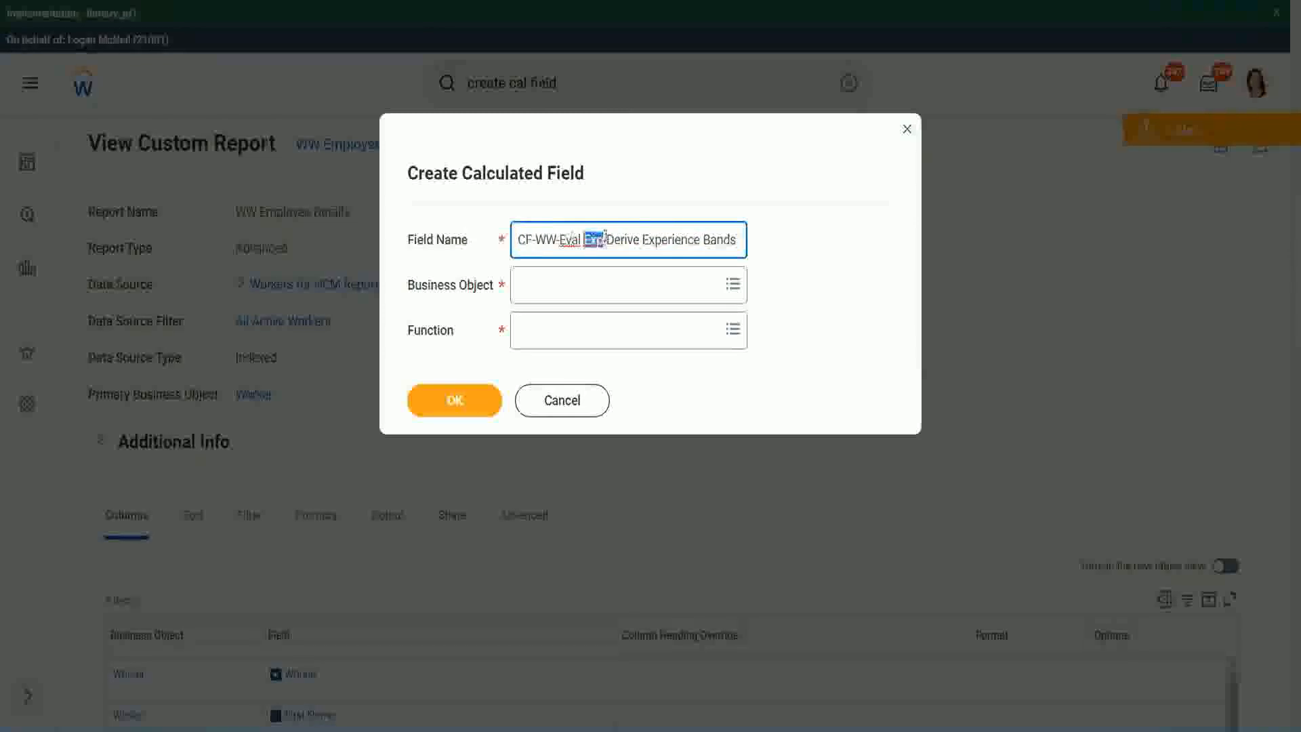
{"action": "left_click", "coordinate": [603, 241]}
{"action": "type", "text": "bands"}
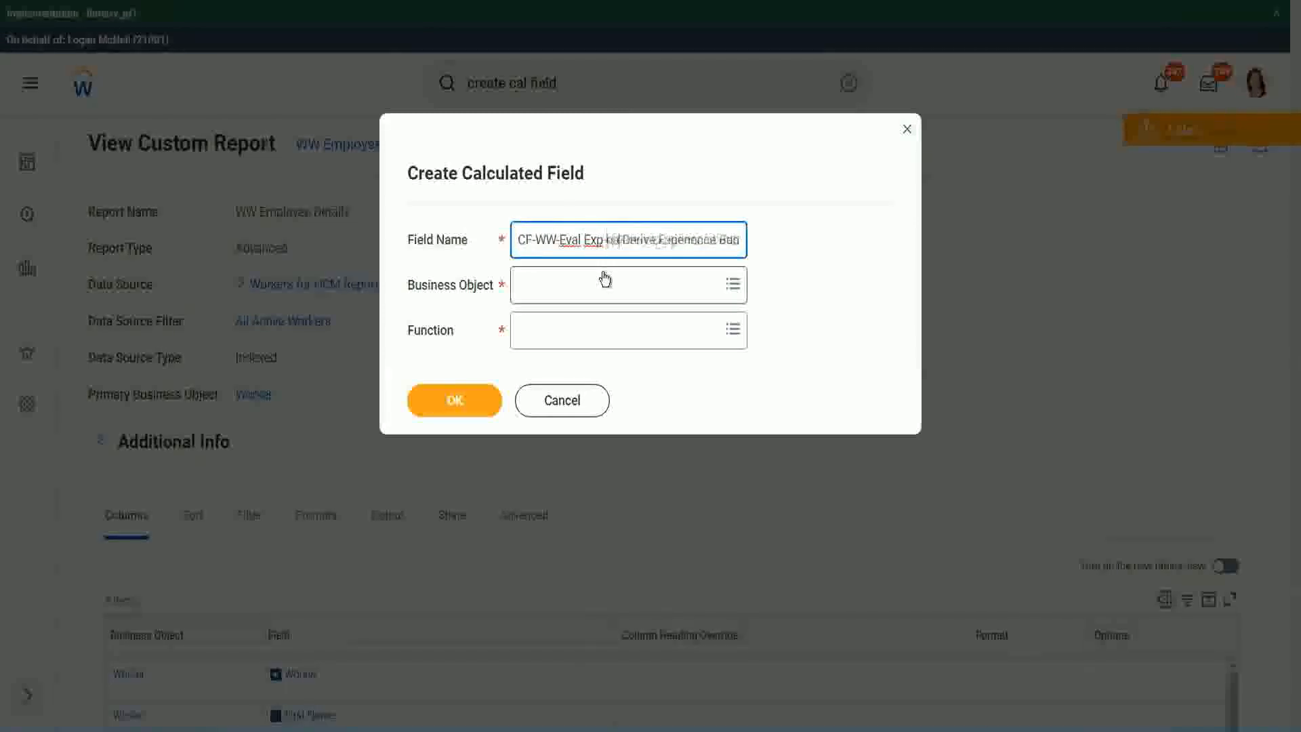
{"action": "key", "text": "Left"}
{"action": "key", "text": "Left"}
{"action": "key", "text": "Left"}
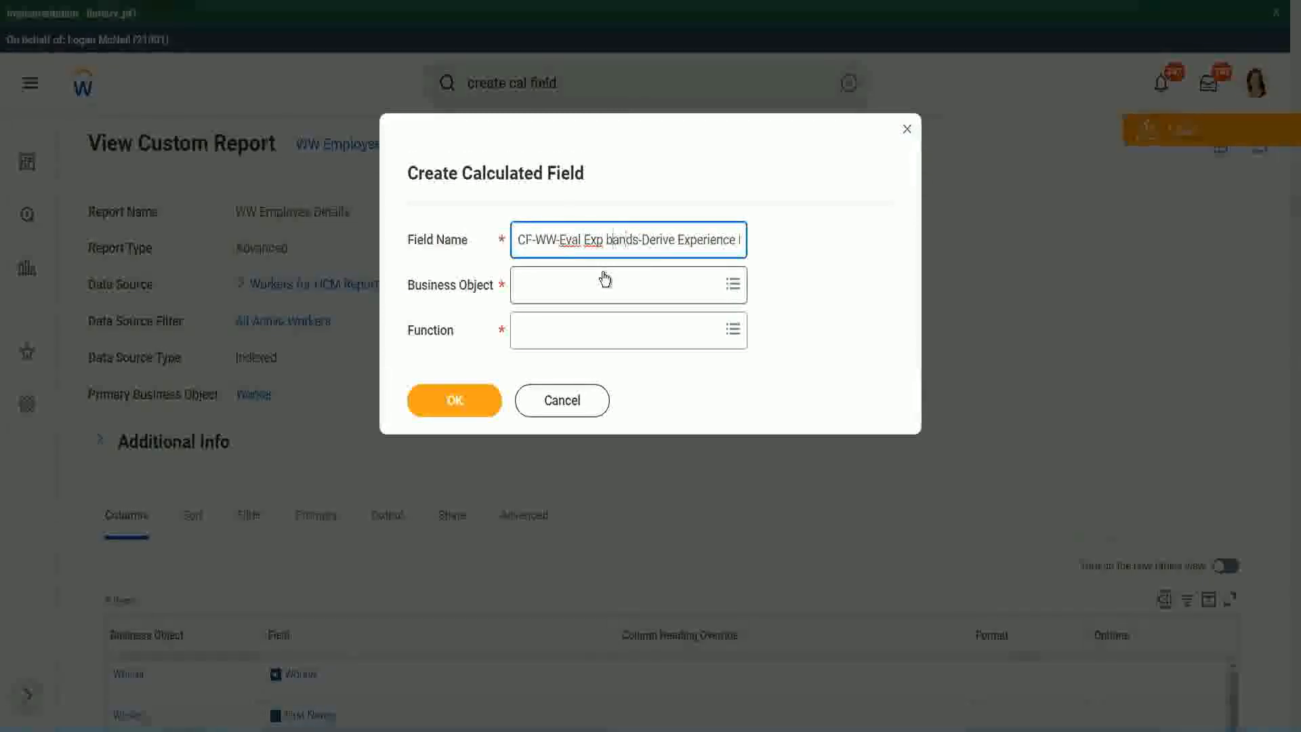
{"action": "key", "text": "shift+Right"}
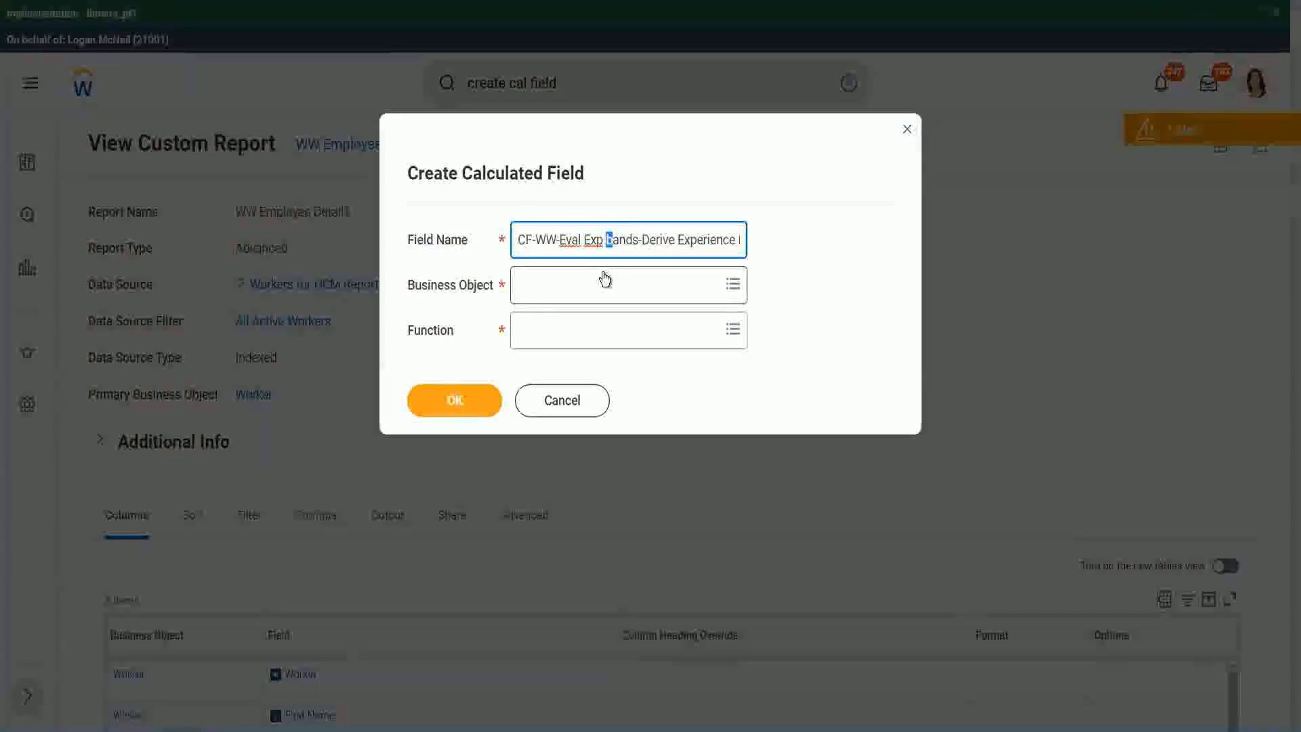
{"action": "type", "text": "B"}
{"action": "key", "text": "Right"}
{"action": "key", "text": "Right"}
{"action": "key", "text": "Right"}
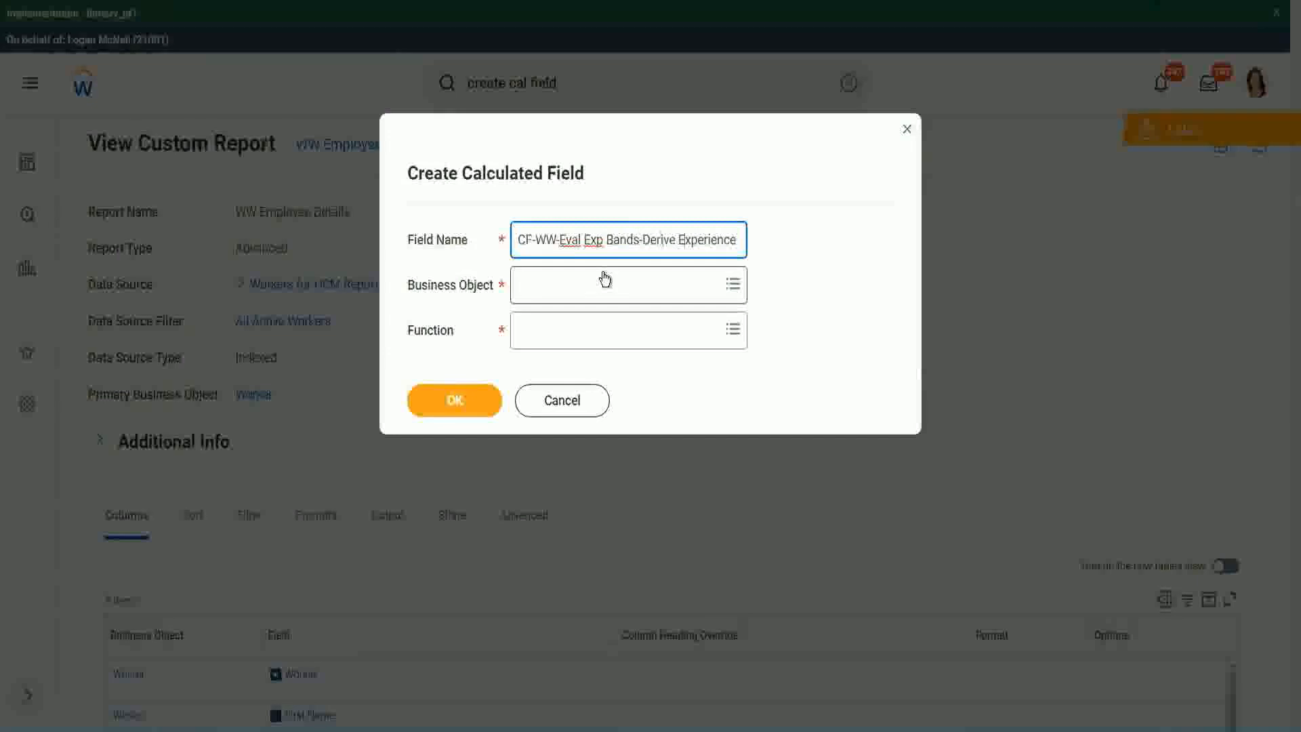
Replace "Derive" with "Determine" in the field name, keeping "Experience Bands from Years of Service" after it
{"action": "key", "text": "End"}
{"action": "key", "text": "Right"}
{"action": "key", "text": "Right"}
{"action": "key", "text": "Right"}
{"action": "key", "text": "Right"}
{"action": "key", "text": "Right"}
{"action": "key", "text": "Right"}
{"action": "key", "text": "Right"}
{"action": "key", "text": "Right"}
{"action": "key", "text": "Right"}
{"action": "key", "text": "Right"}
{"action": "key", "text": "Right"}
{"action": "key", "text": "Right"}
{"action": "key", "text": "Right"}
{"action": "key", "text": "Right"}
{"action": "key", "text": "Right"}
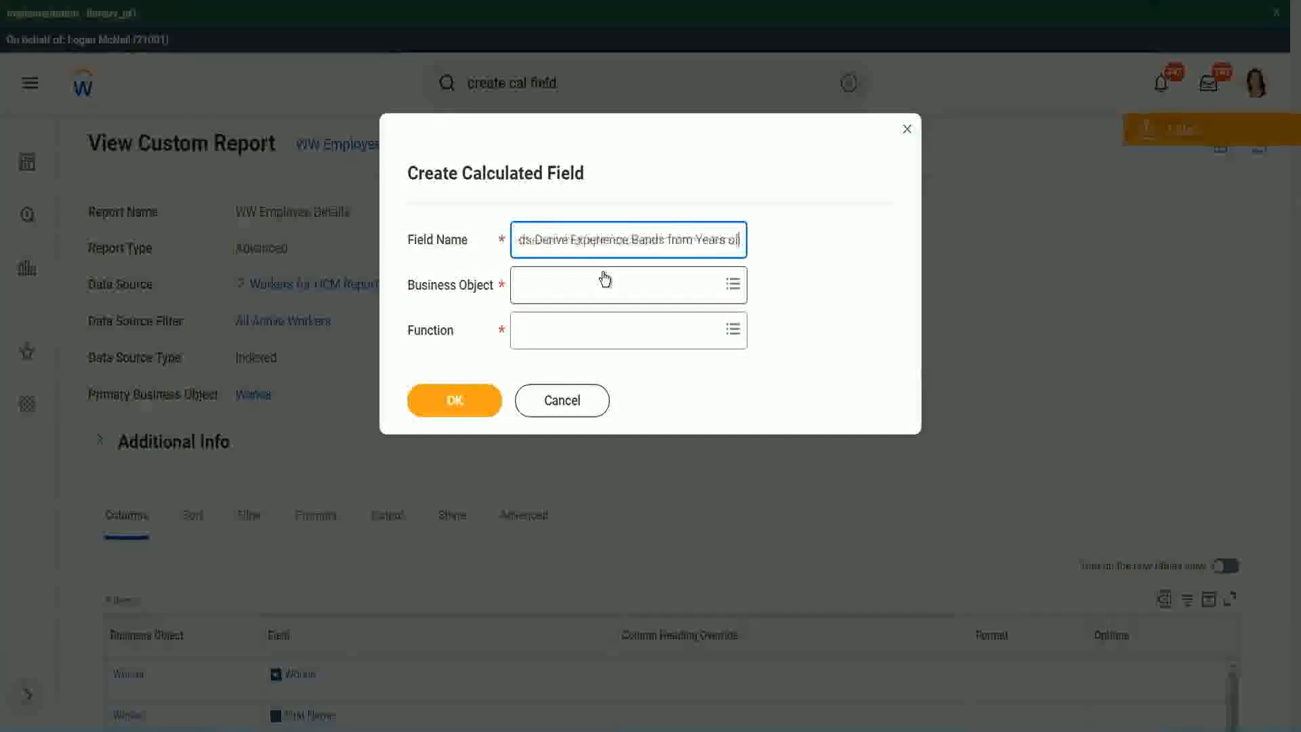
{"action": "key", "text": "Left"}
{"action": "key", "text": "Left"}
{"action": "key", "text": "Left"}
{"action": "key", "text": "Left"}
{"action": "key", "text": "Left"}
{"action": "key", "text": "Left"}
{"action": "key", "text": "Left"}
{"action": "key", "text": "Left"}
{"action": "key", "text": "Left"}
{"action": "key", "text": "Left"}
{"action": "key", "text": "Left"}
{"action": "key", "text": "Left"}
{"action": "key", "text": "Left"}
{"action": "key", "text": "Left"}
{"action": "key", "text": "Left"}
{"action": "key", "text": "Left"}
{"action": "key", "text": "Left"}
{"action": "key", "text": "Left"}
{"action": "key", "text": "Left"}
{"action": "key", "text": "Left"}
{"action": "key", "text": "Left"}
{"action": "key", "text": "Left"}
{"action": "key", "text": "Left"}
{"action": "key", "text": "Left"}
{"action": "key", "text": "Left"}
{"action": "key", "text": "Left"}
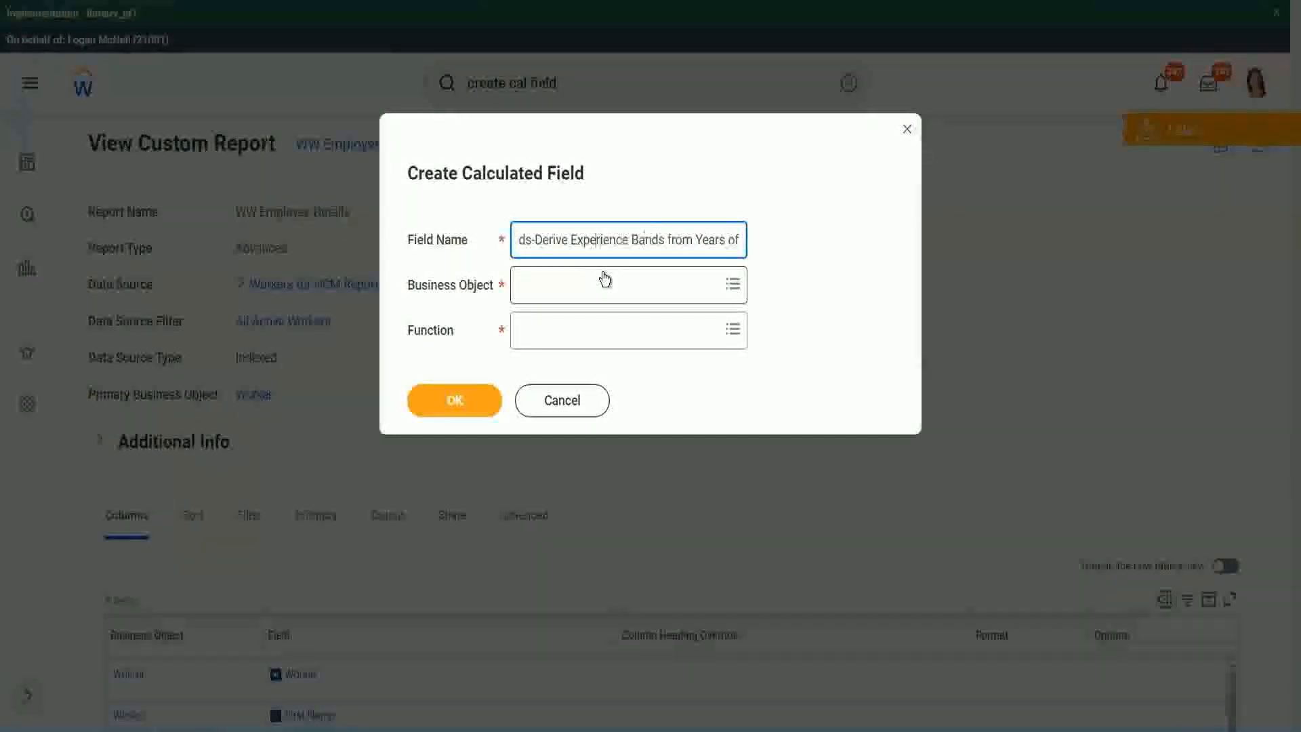
{"action": "key", "text": "Left"}
{"action": "key", "text": "Left"}
{"action": "key", "text": "shift+Left"}
{"action": "key", "text": "shift+Left"}
{"action": "key", "text": "shift+Left"}
{"action": "key", "text": "shift+Left"}
{"action": "key", "text": "shift+Left"}
{"action": "key", "text": "shift+Left"}
{"action": "type", "text": "Determine"}
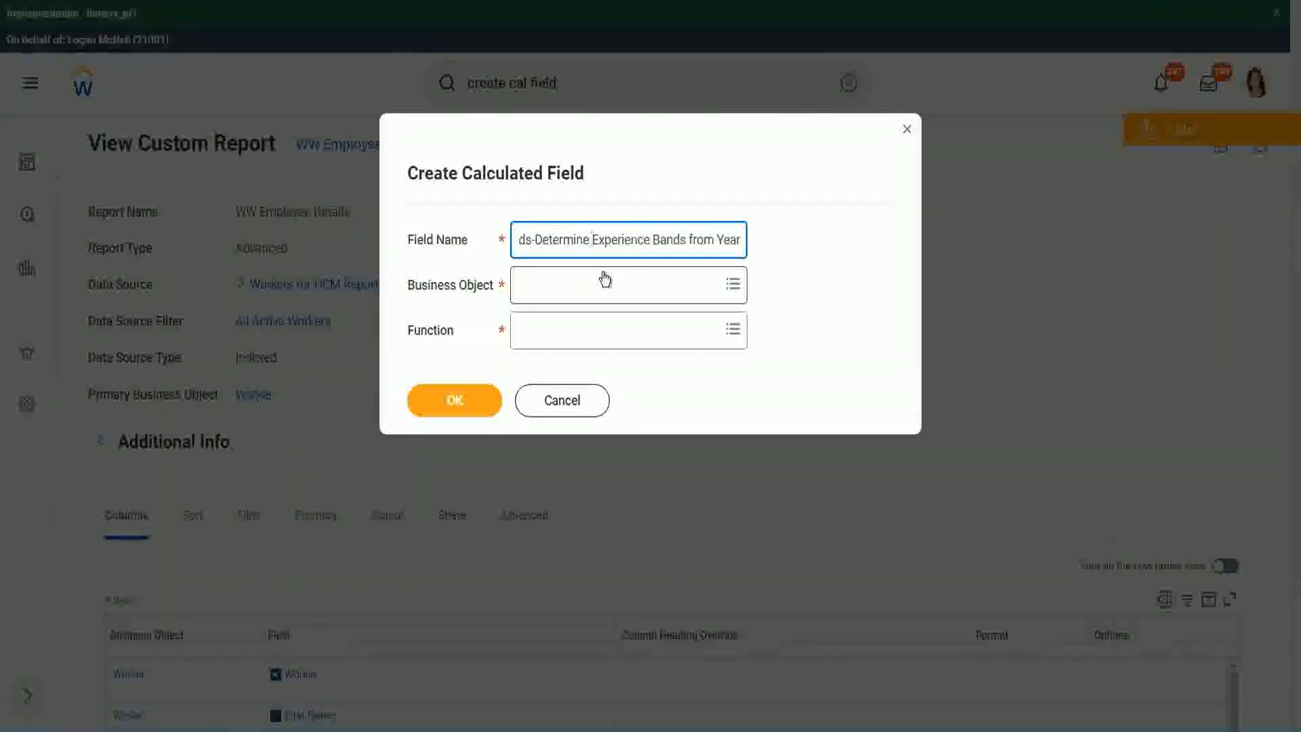
{"action": "key", "text": "Right"}
{"action": "key", "text": "Right"}
{"action": "key", "text": "Right"}
{"action": "key", "text": "Right"}
{"action": "key", "text": "Right"}
{"action": "key", "text": "Right"}
{"action": "key", "text": "Right"}
{"action": "key", "text": "Right"}
{"action": "key", "text": "Right"}
{"action": "key", "text": "Right"}
{"action": "key", "text": "Right"}
{"action": "key", "text": "Right"}
{"action": "key", "text": "Right"}
{"action": "key", "text": "Right"}
{"action": "key", "text": "Right"}
{"action": "key", "text": "Right"}
{"action": "key", "text": "Right"}
{"action": "key", "text": "Right"}
{"action": "key", "text": "Right"}
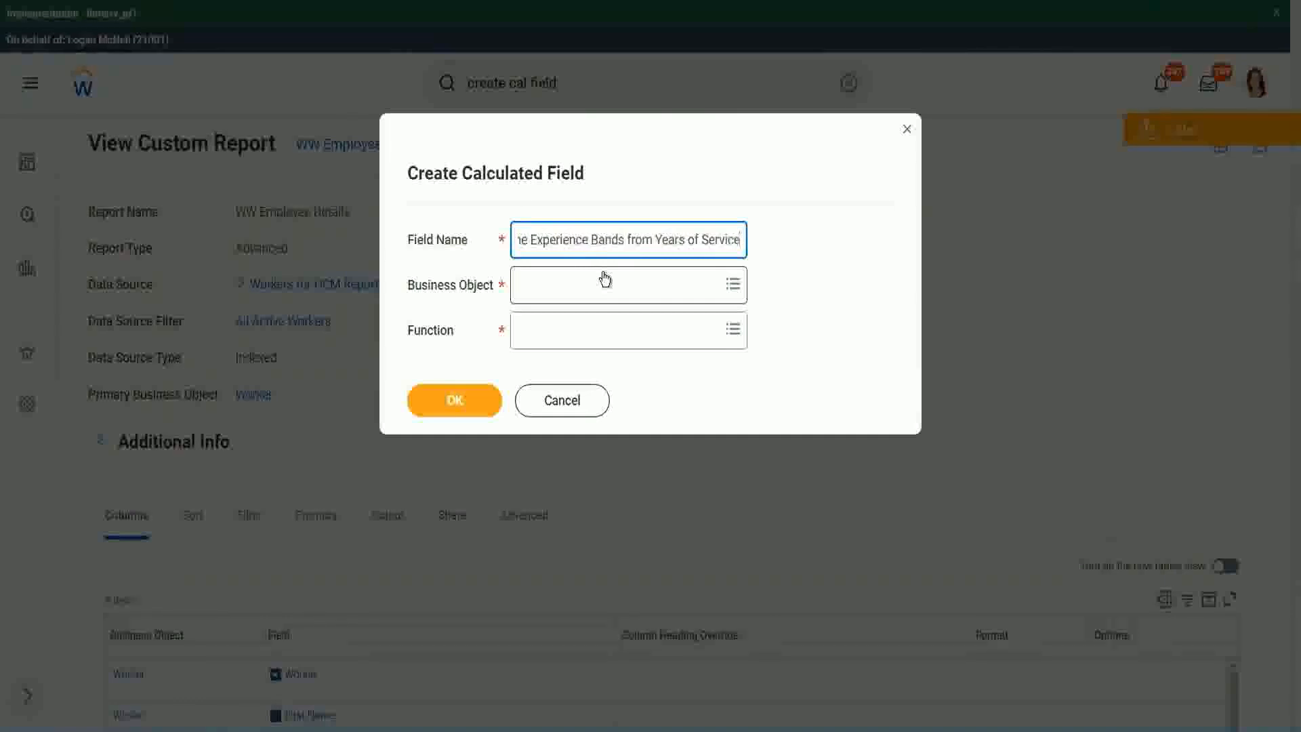
Search the business objects for "worker" and choose Worker for the calculated field
{"action": "left_click", "coordinate": [579, 285]}
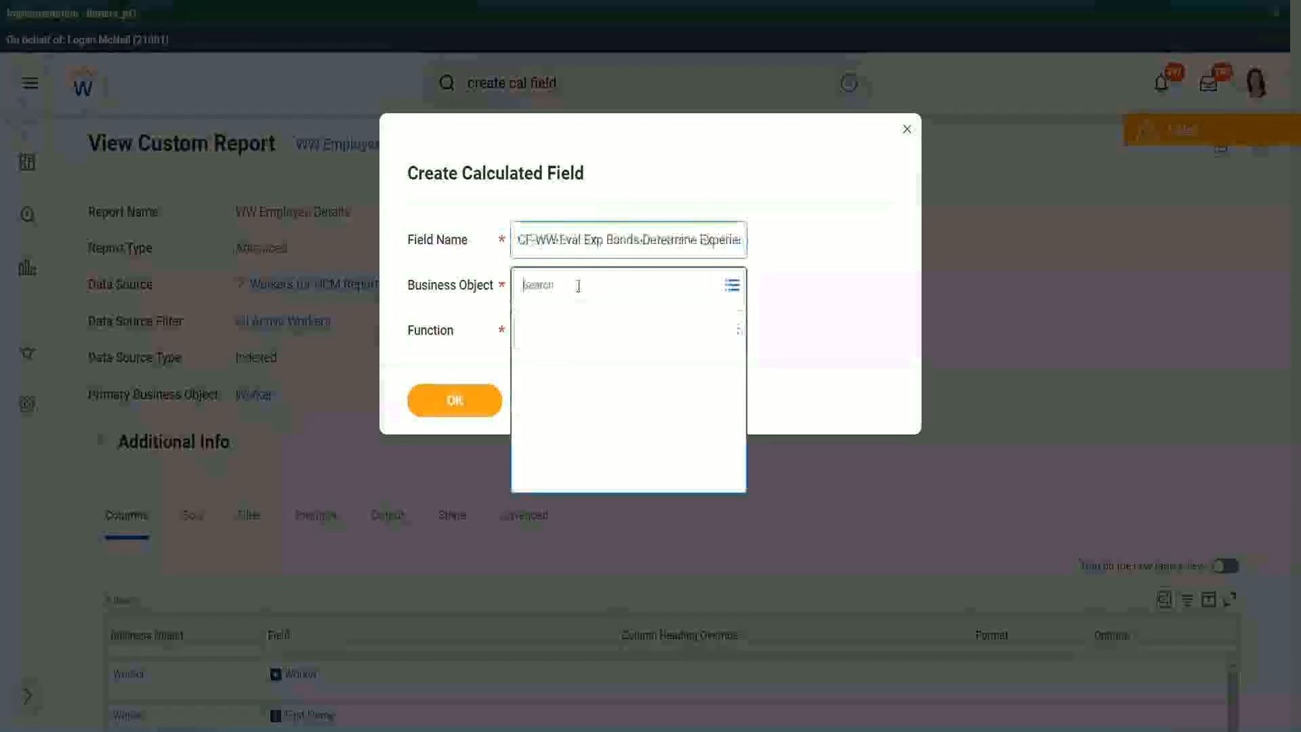
{"action": "type", "text": "worker"}
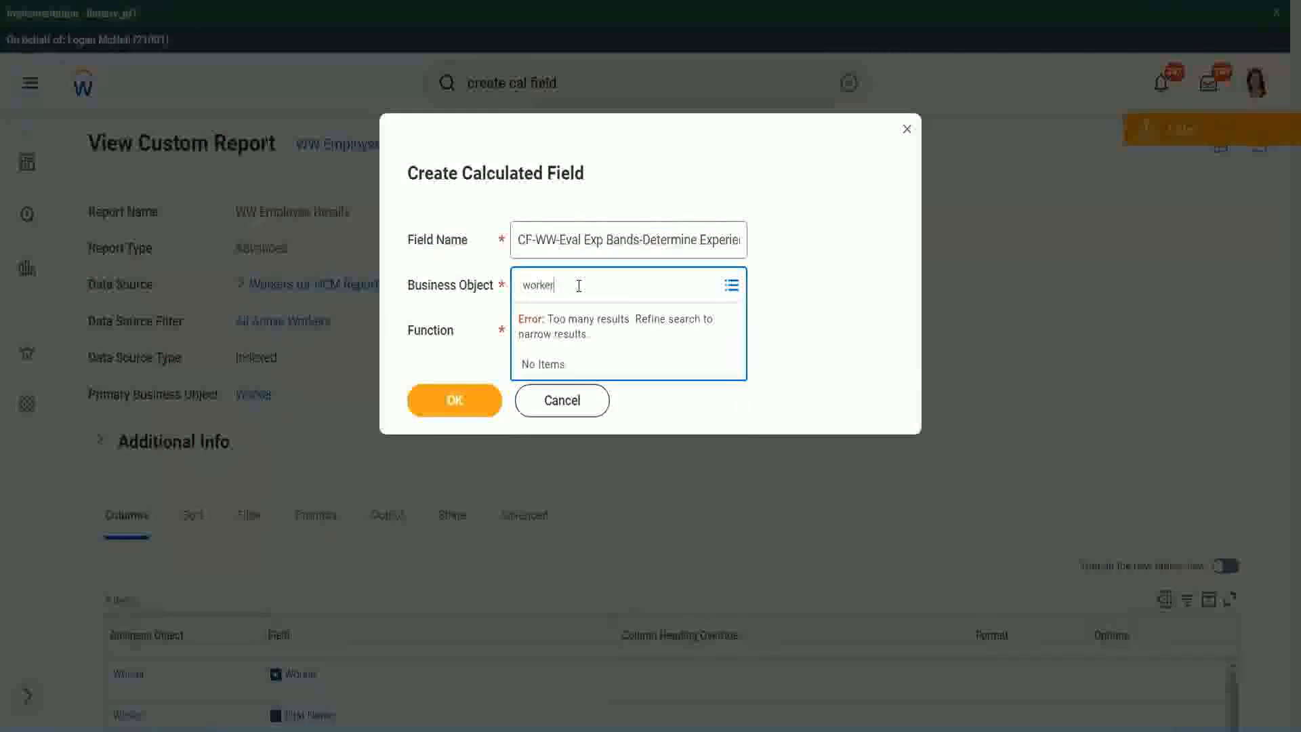
{"action": "key", "text": "Return"}
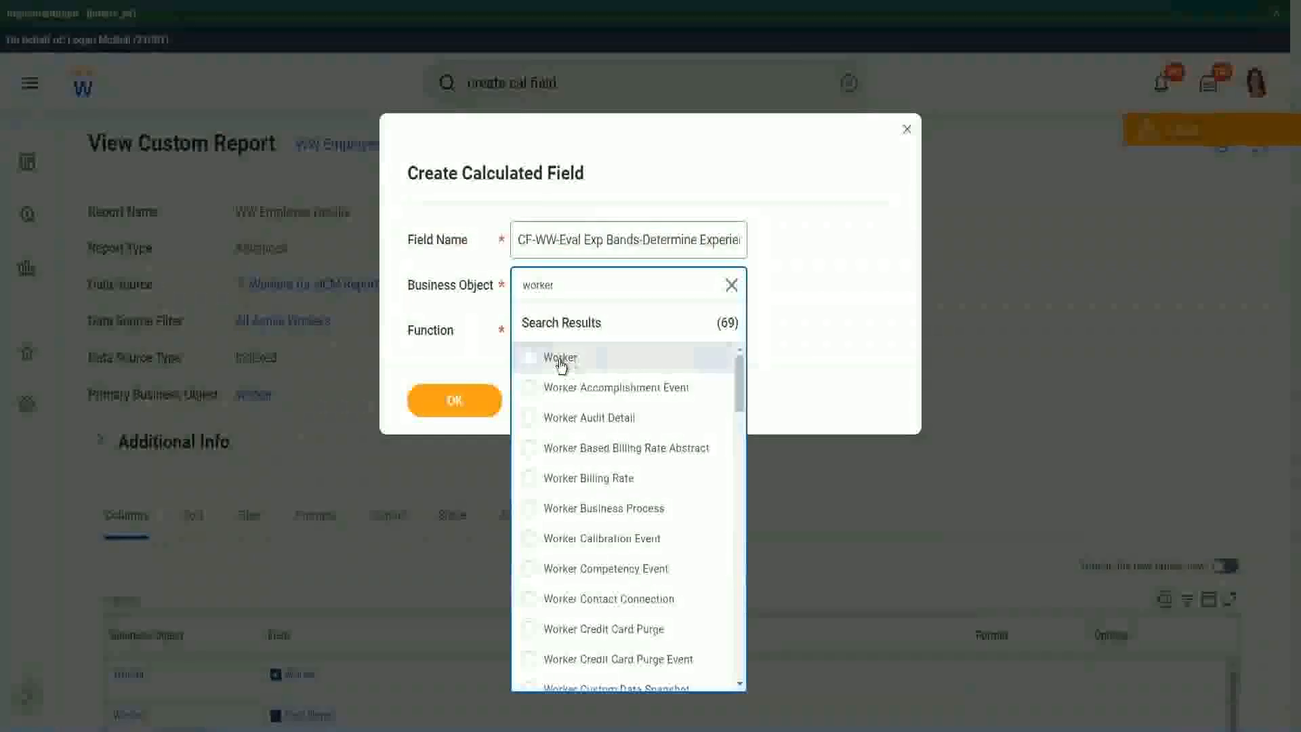
{"action": "left_click", "coordinate": [561, 359]}
Search the functions for "eval exp" and choose Evaluate Expression Band
{"action": "left_click", "coordinate": [550, 329]}
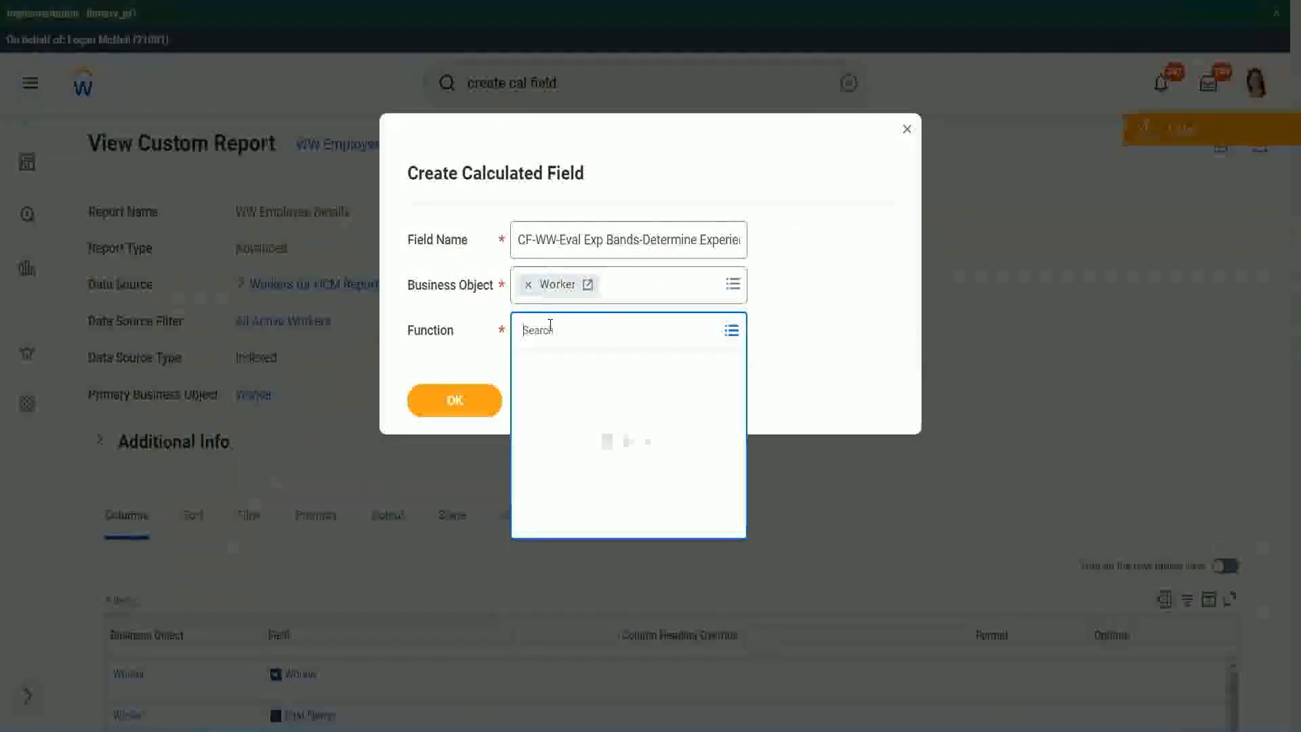
{"action": "type", "text": "eval e"}
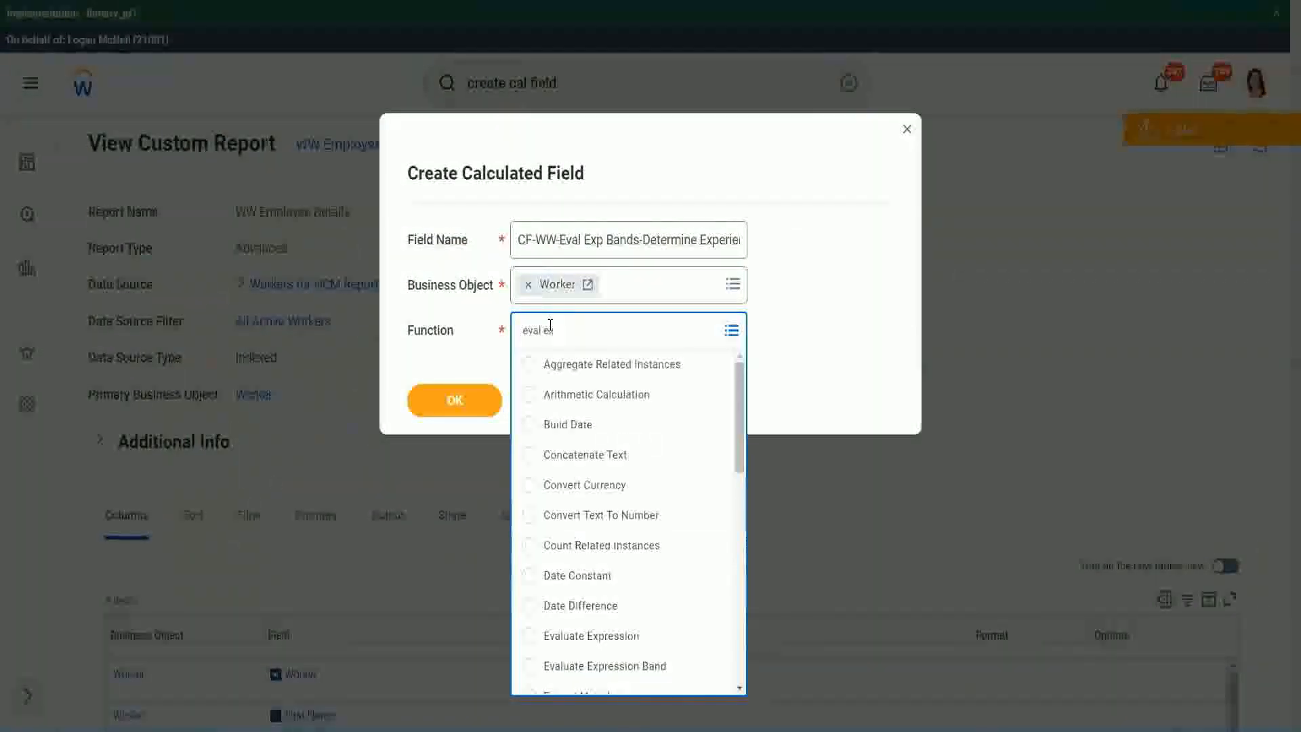
{"action": "type", "text": "xp"}
{"action": "key", "text": "Return"}
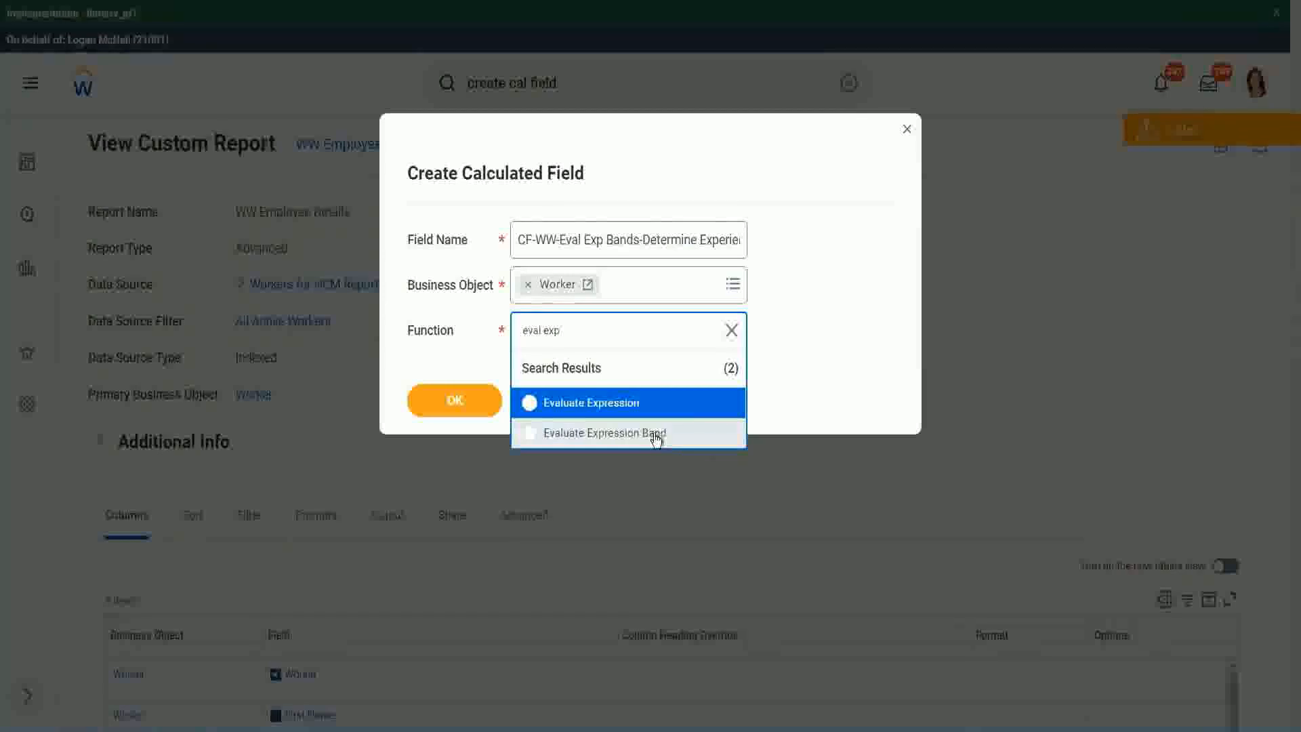
{"action": "left_click", "coordinate": [656, 440]}
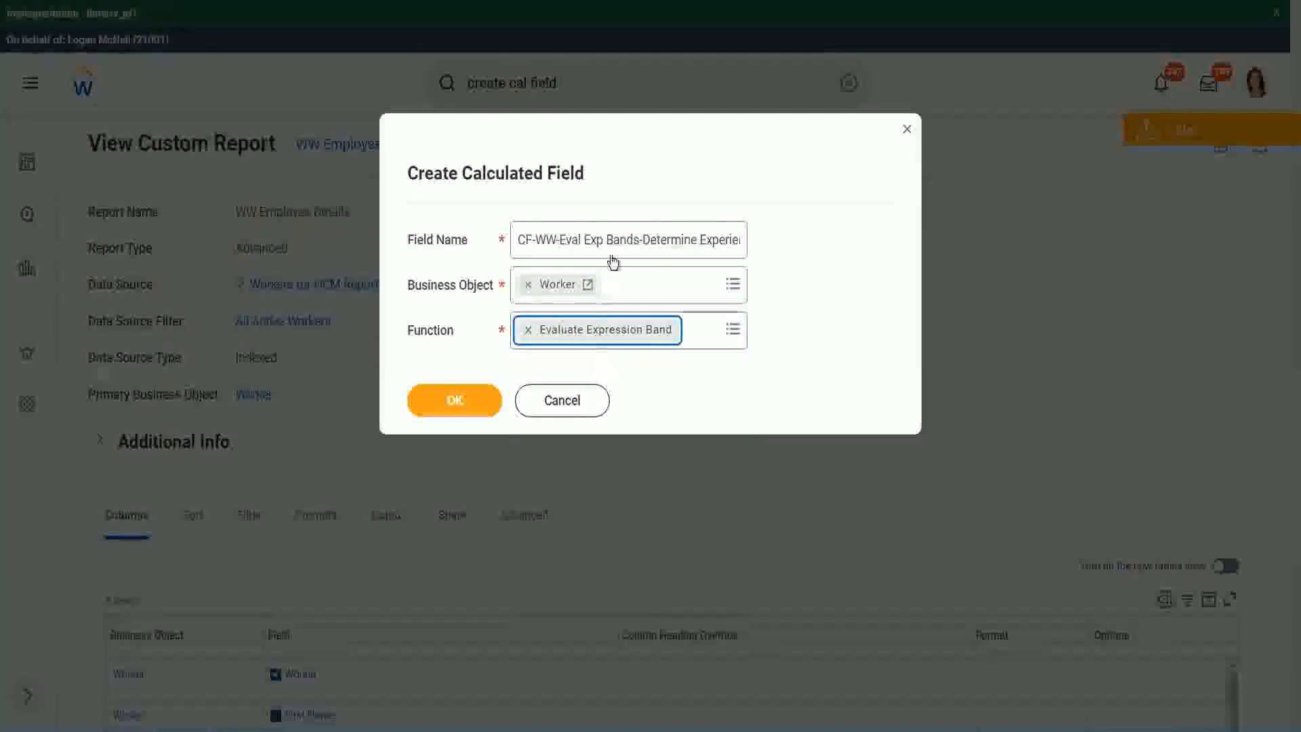
Shorten "Bands" to "Band" in the "Eval Exp Bands" part of the field name and continue to the calculation definition
{"action": "left_click", "coordinate": [639, 239]}
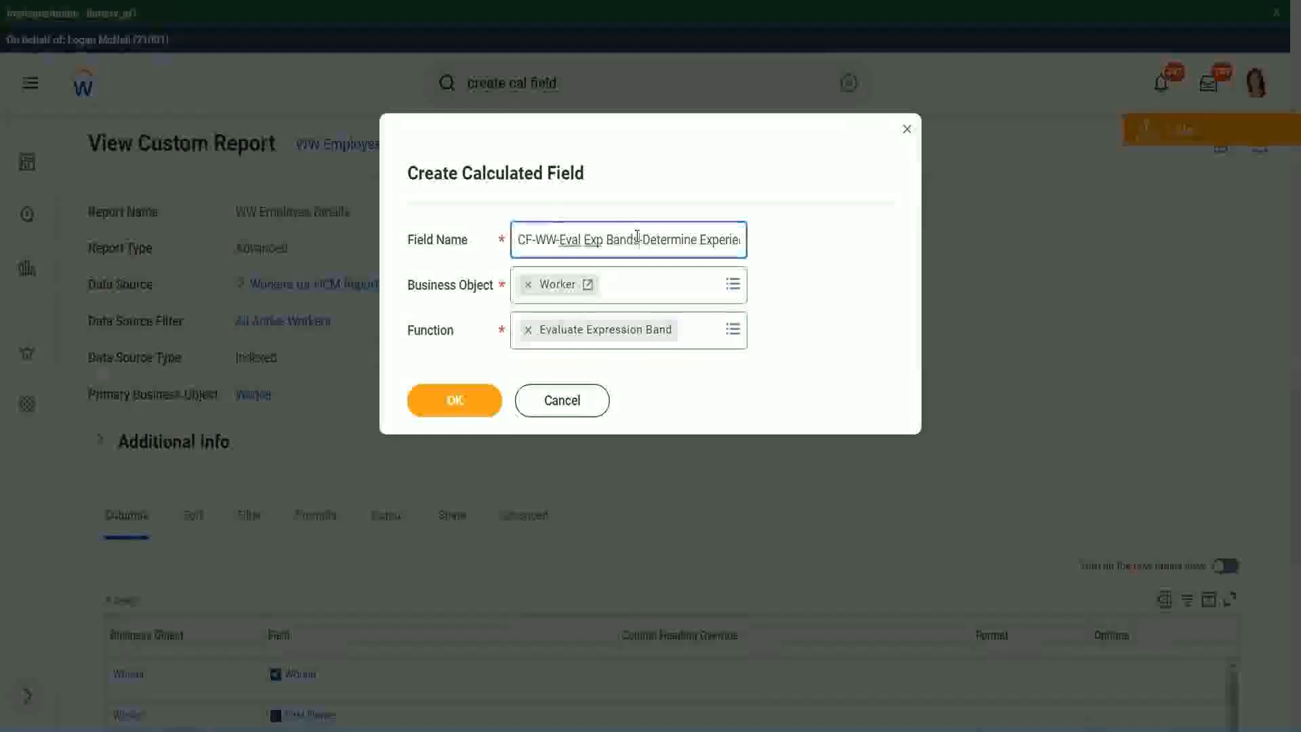
{"action": "key", "text": "BackSpace"}
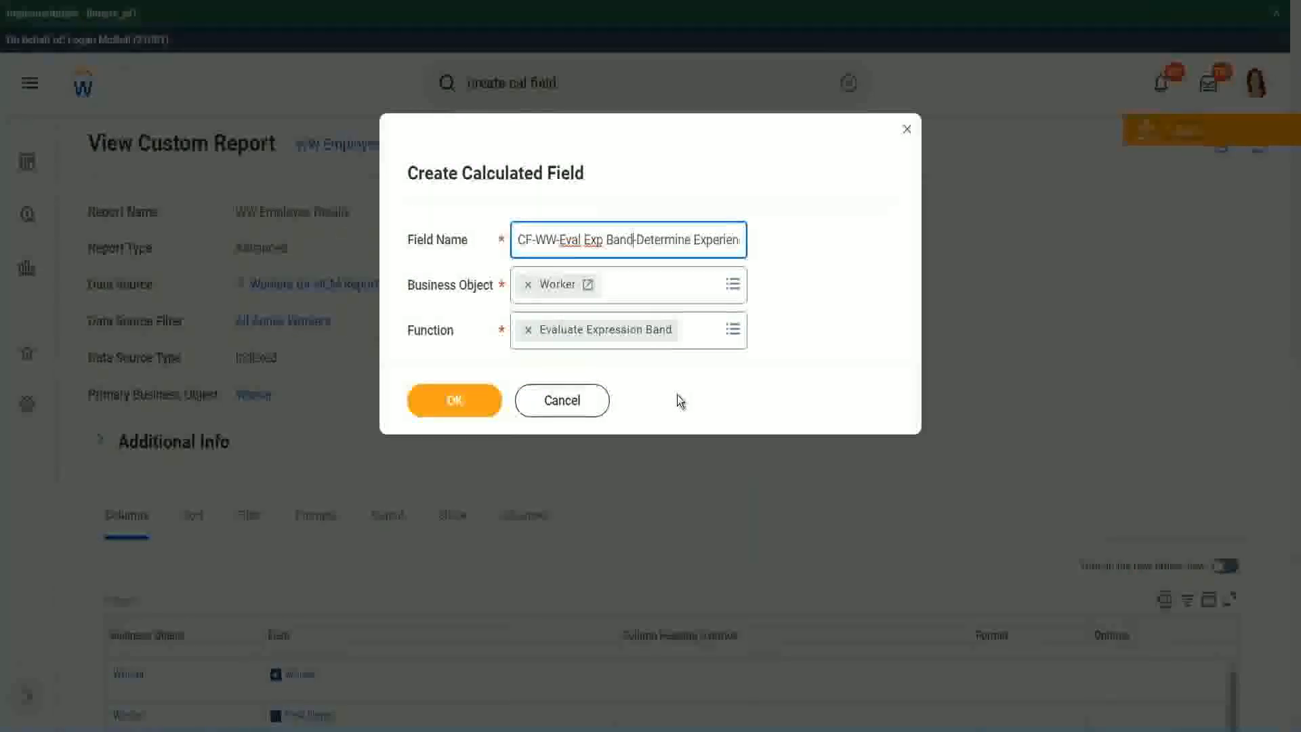
{"action": "left_click", "coordinate": [458, 402]}
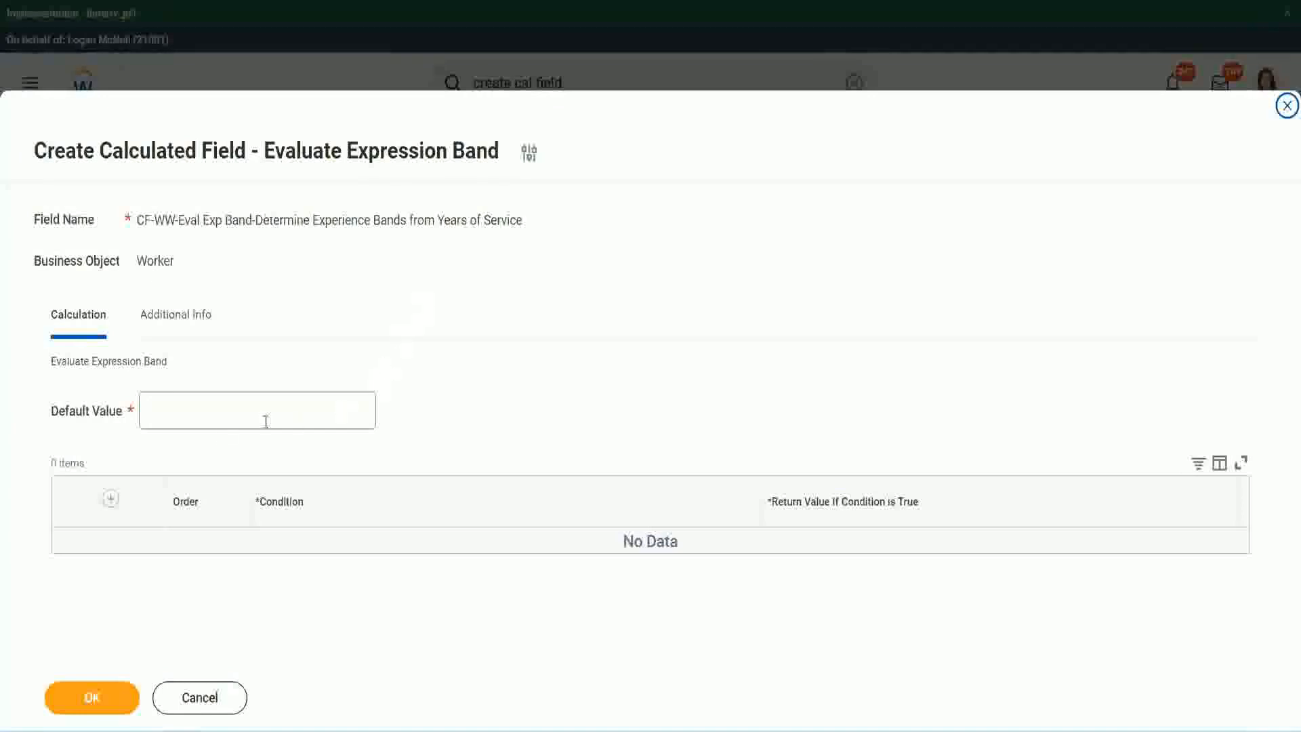
Set the default value to "-" and add a first condition row
{"action": "left_click", "coordinate": [188, 418]}
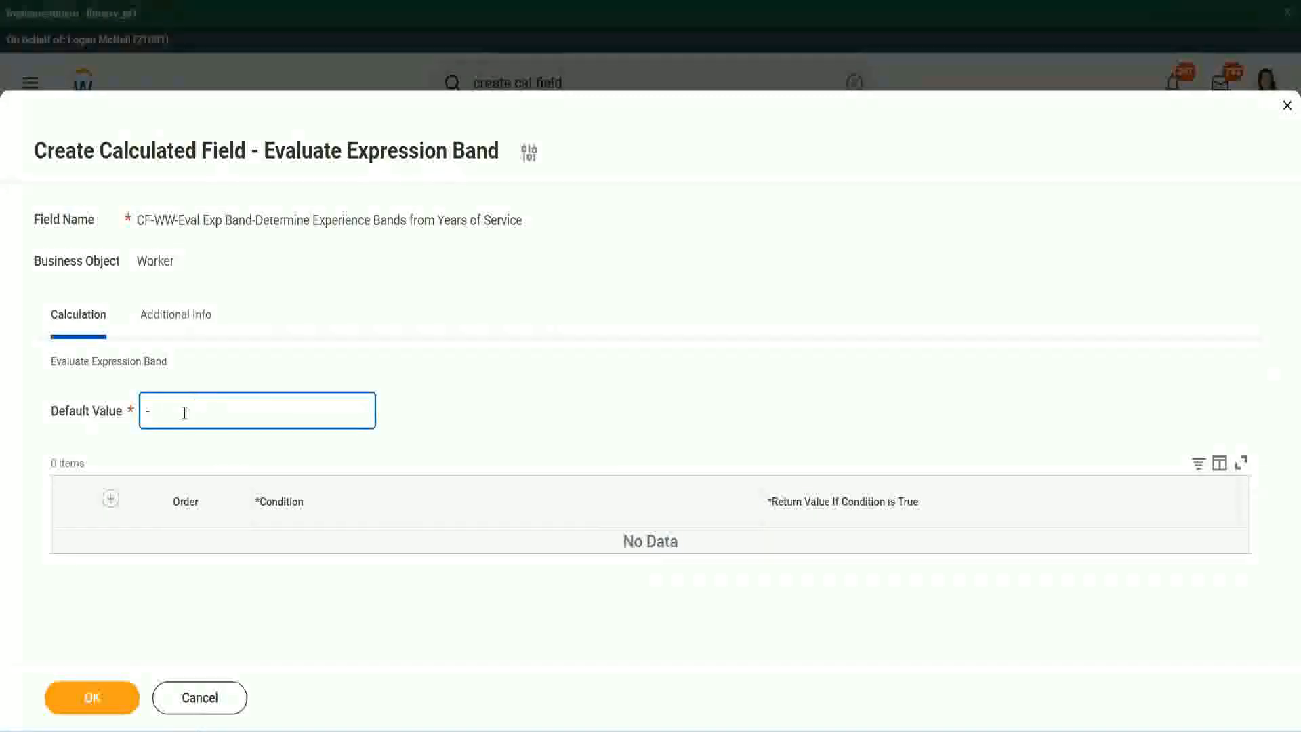
{"action": "left_click", "coordinate": [110, 498]}
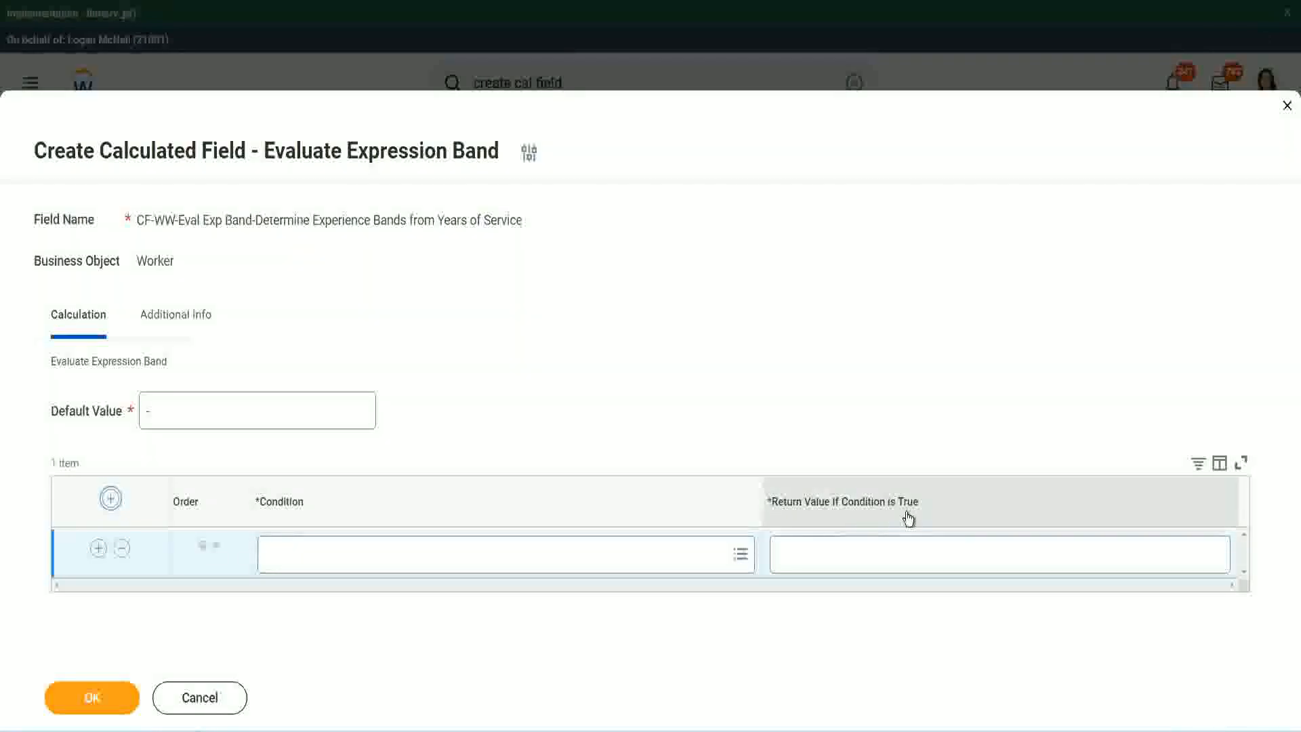
{"action": "left_click", "coordinate": [847, 553]}
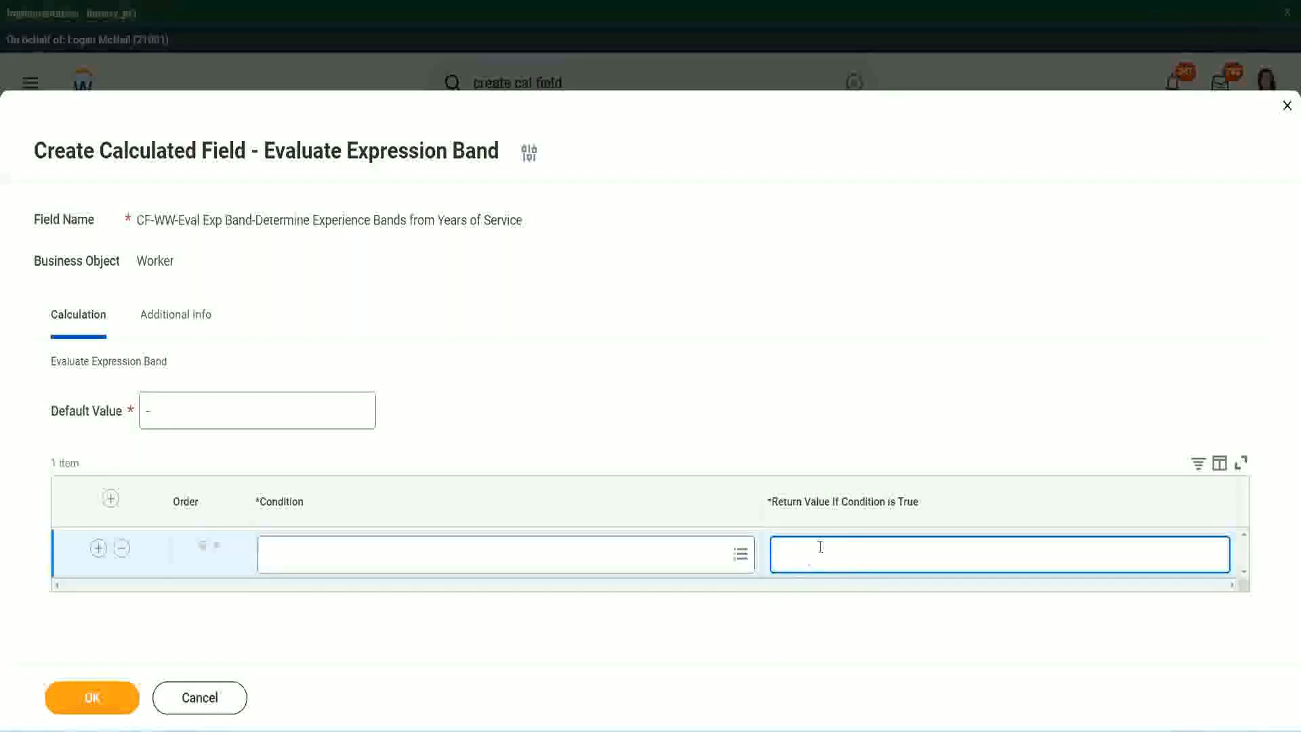
{"action": "type", "text": "adkjdjaidjaijdiaj"}
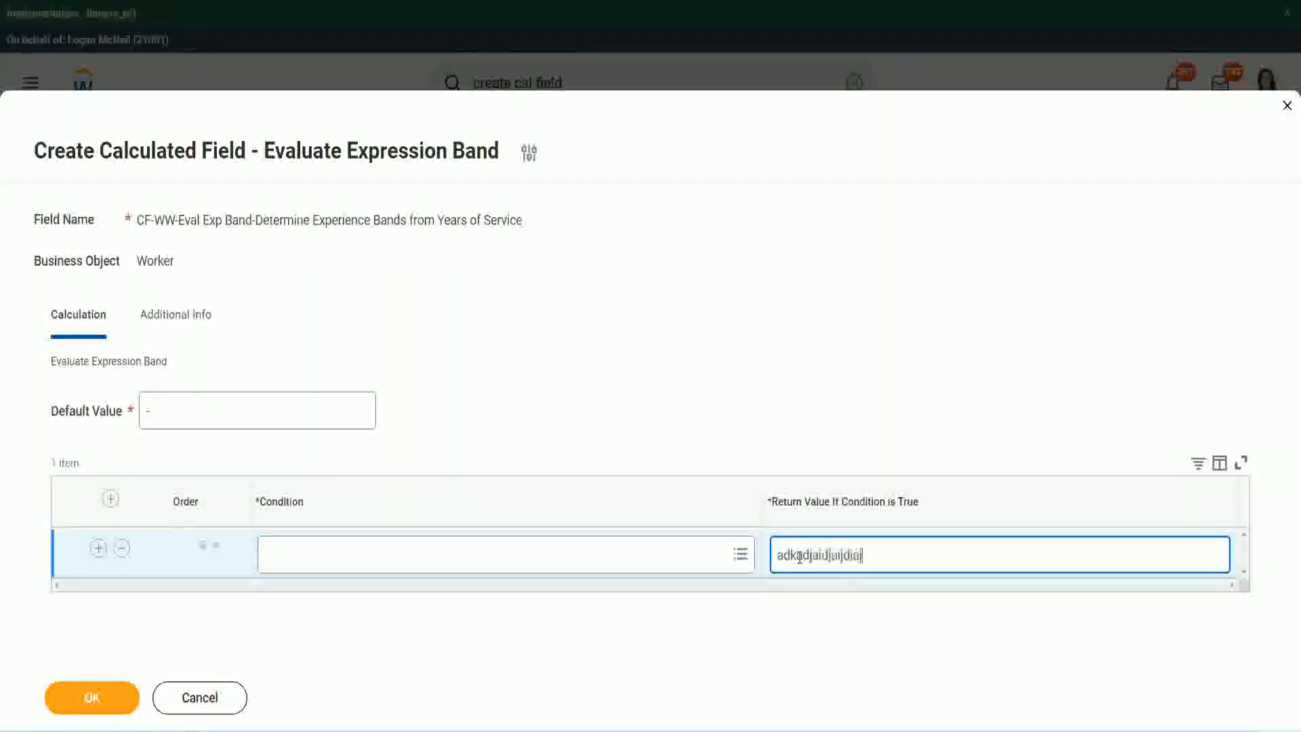
{"action": "key", "text": "BackSpace"}
{"action": "key", "text": "BackSpace"}
{"action": "key", "text": "BackSpace"}
{"action": "key", "text": "BackSpace"}
{"action": "key", "text": "BackSpace"}
{"action": "key", "text": "BackSpace"}
{"action": "key", "text": "BackSpace"}
{"action": "key", "text": "BackSpace"}
{"action": "key", "text": "BackSpace"}
{"action": "key", "text": "BackSpace"}
{"action": "key", "text": "BackSpace"}
{"action": "key", "text": "BackSpace"}
{"action": "key", "text": "BackSpace"}
{"action": "key", "text": "BackSpace"}
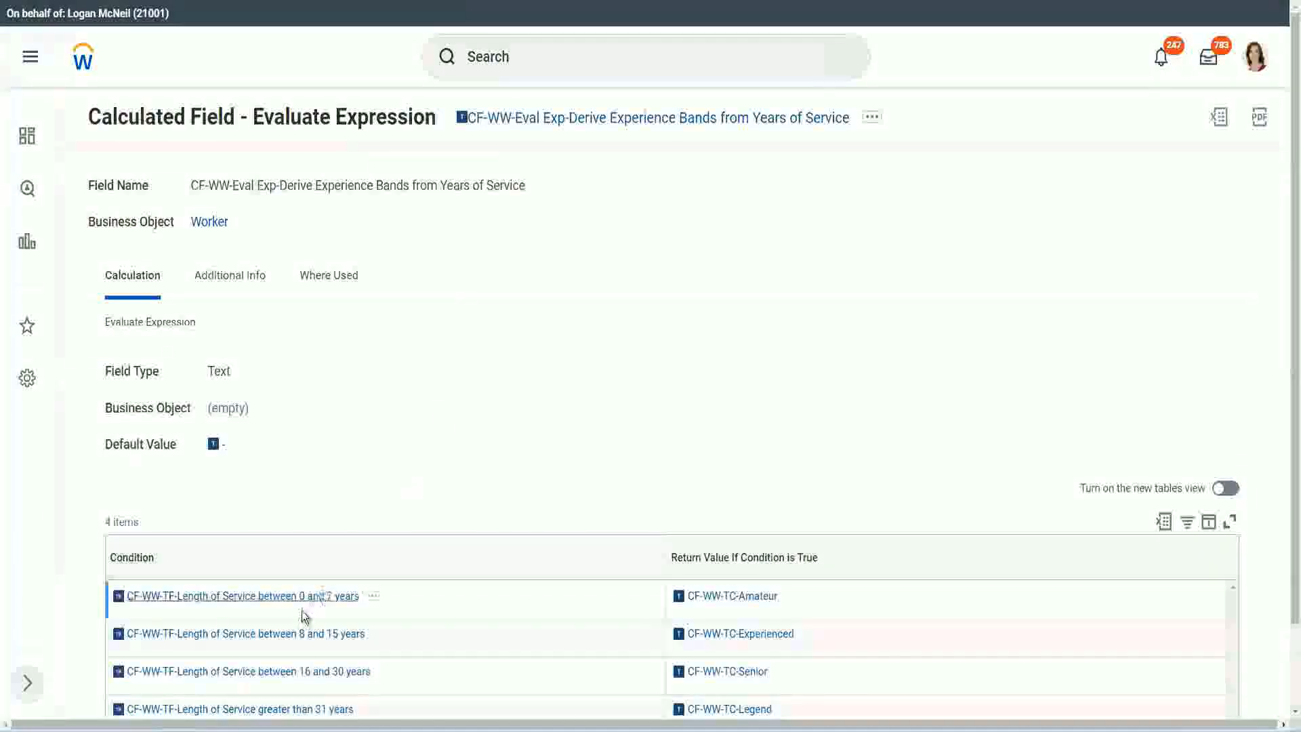
Copy the condition CF-WW-TF-Length of Service between 0 and 7 years from the existing calculated field into the first row, with return value "Amateur"
{"action": "right_click", "coordinate": [299, 605]}
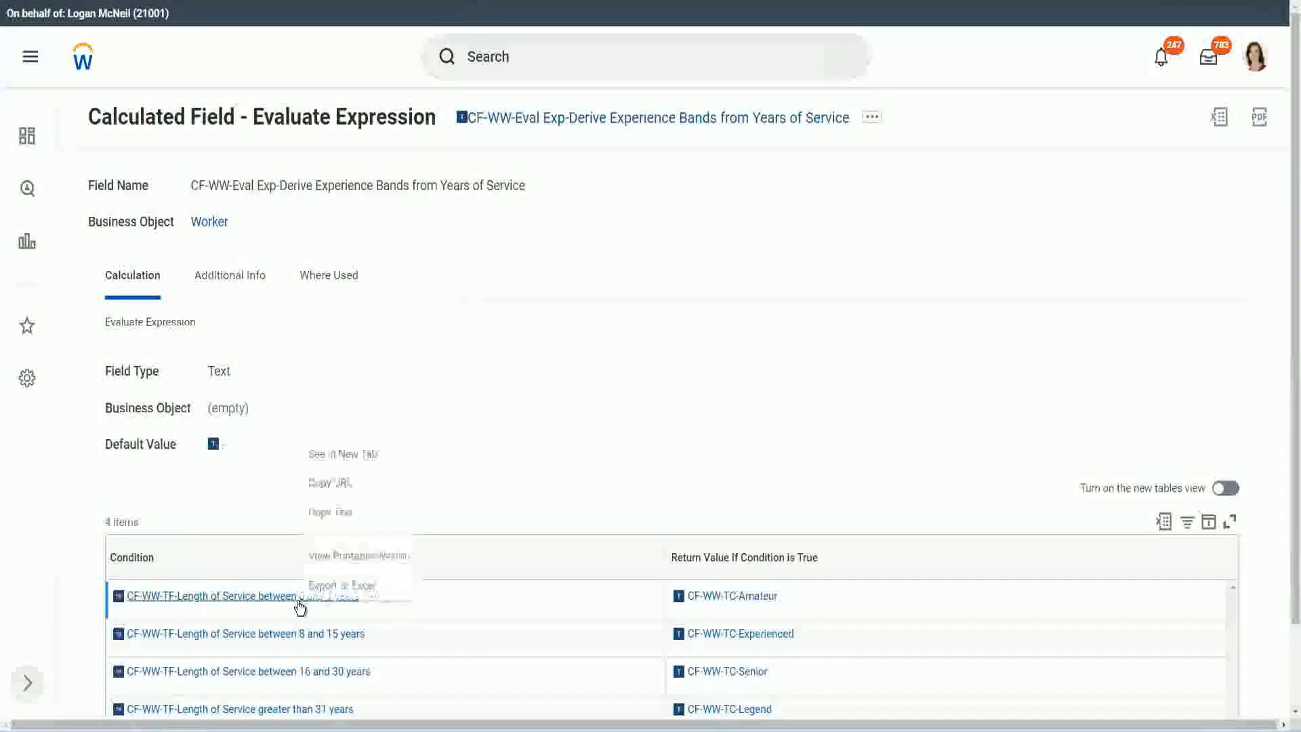
{"action": "left_click", "coordinate": [353, 514]}
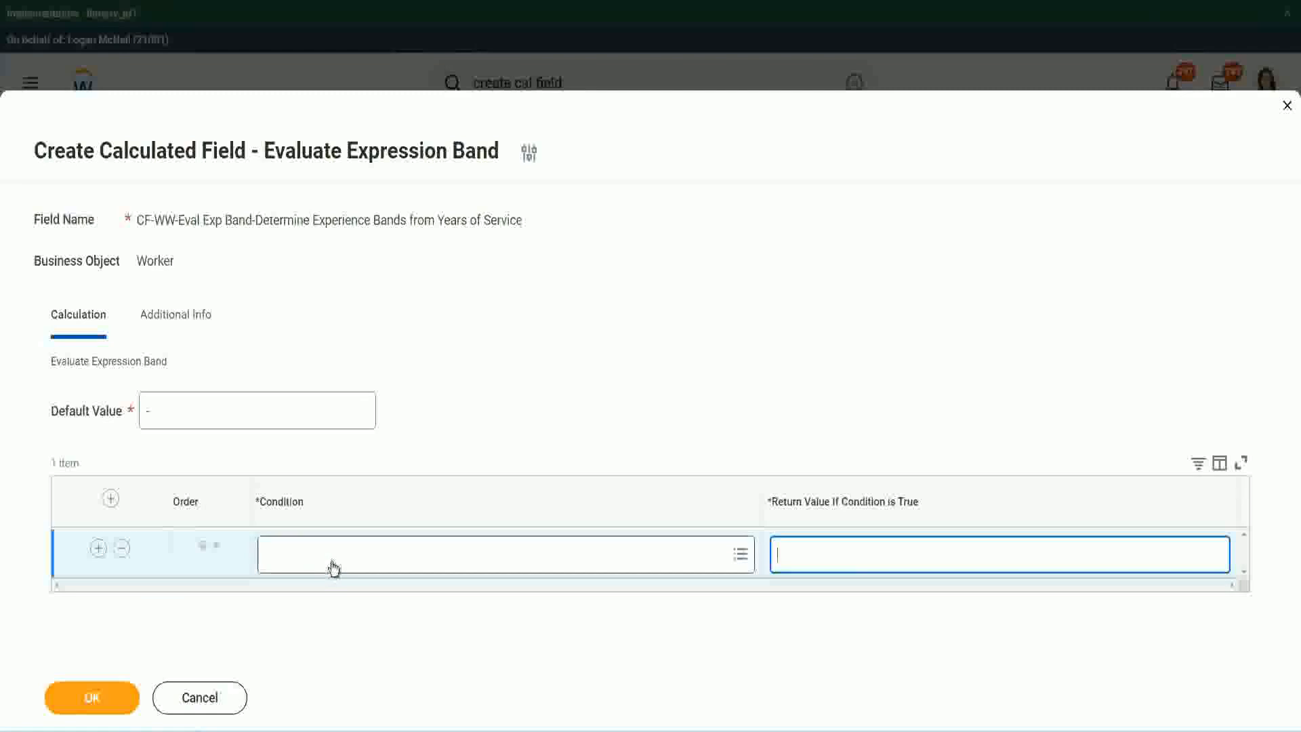
{"action": "left_click", "coordinate": [330, 559]}
{"action": "type", "text": "CF-WW-TF-Length of Service between 0 and 7 years"}
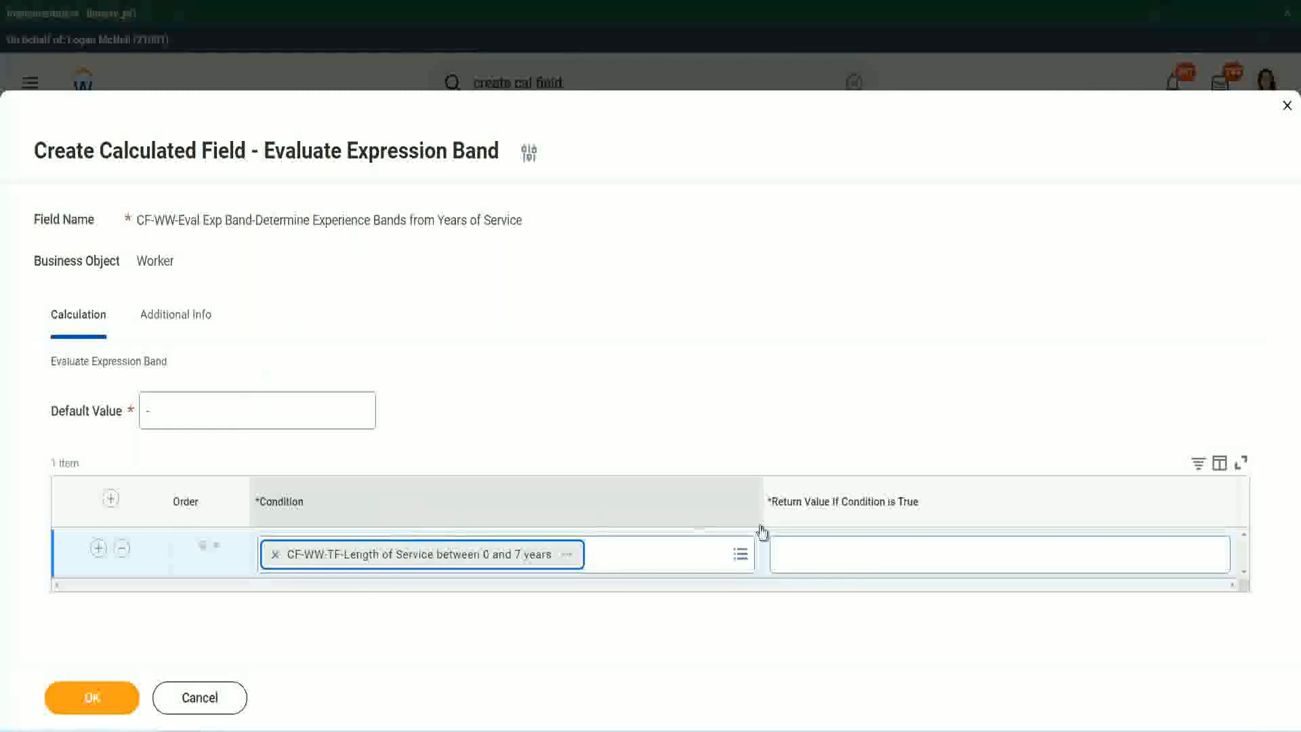
{"action": "left_click", "coordinate": [822, 543]}
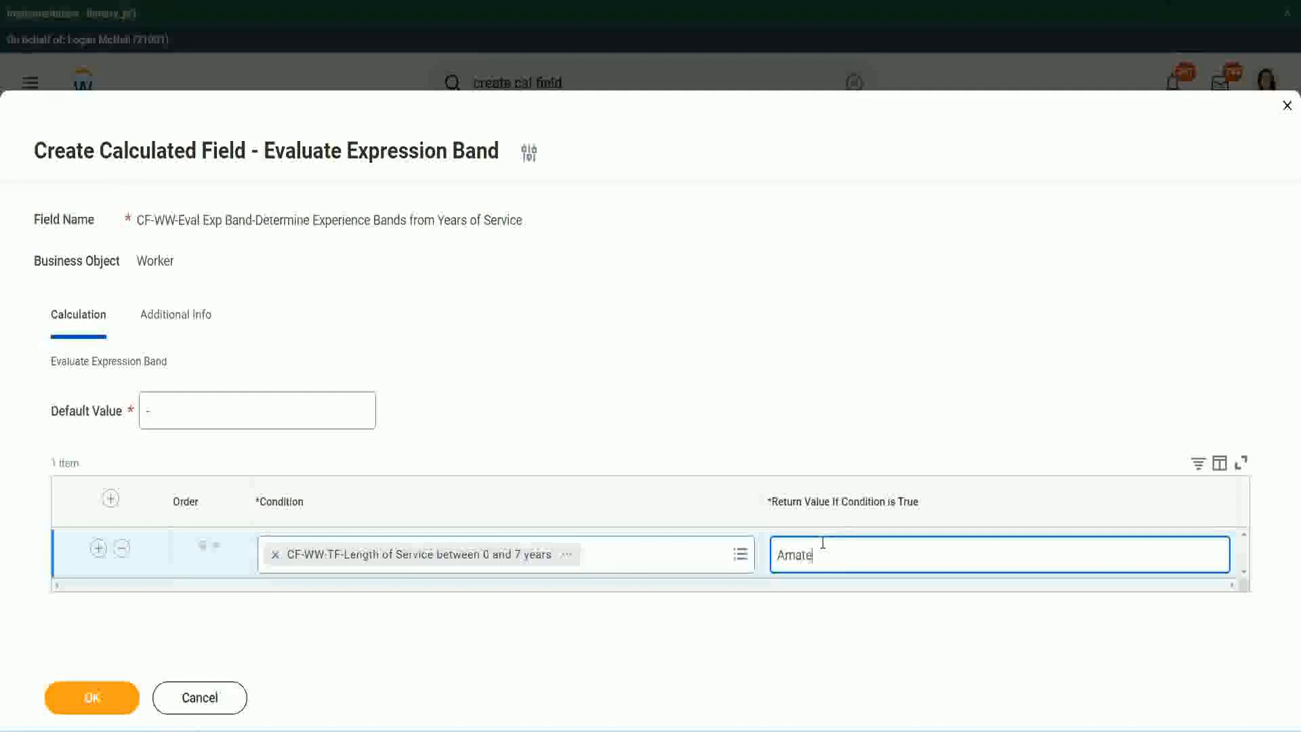
{"action": "type", "text": "Amateur"}
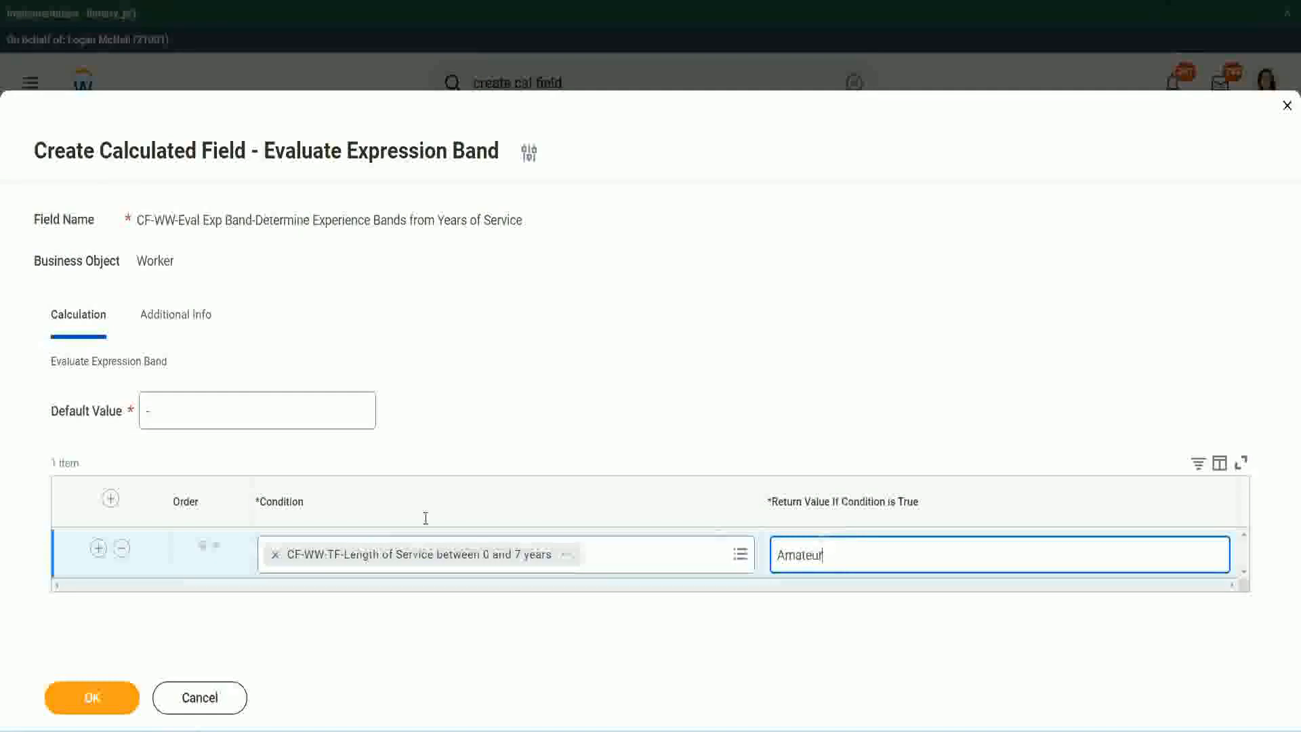
Add two more empty condition rows below the Amateur row
{"action": "left_click", "coordinate": [98, 548]}
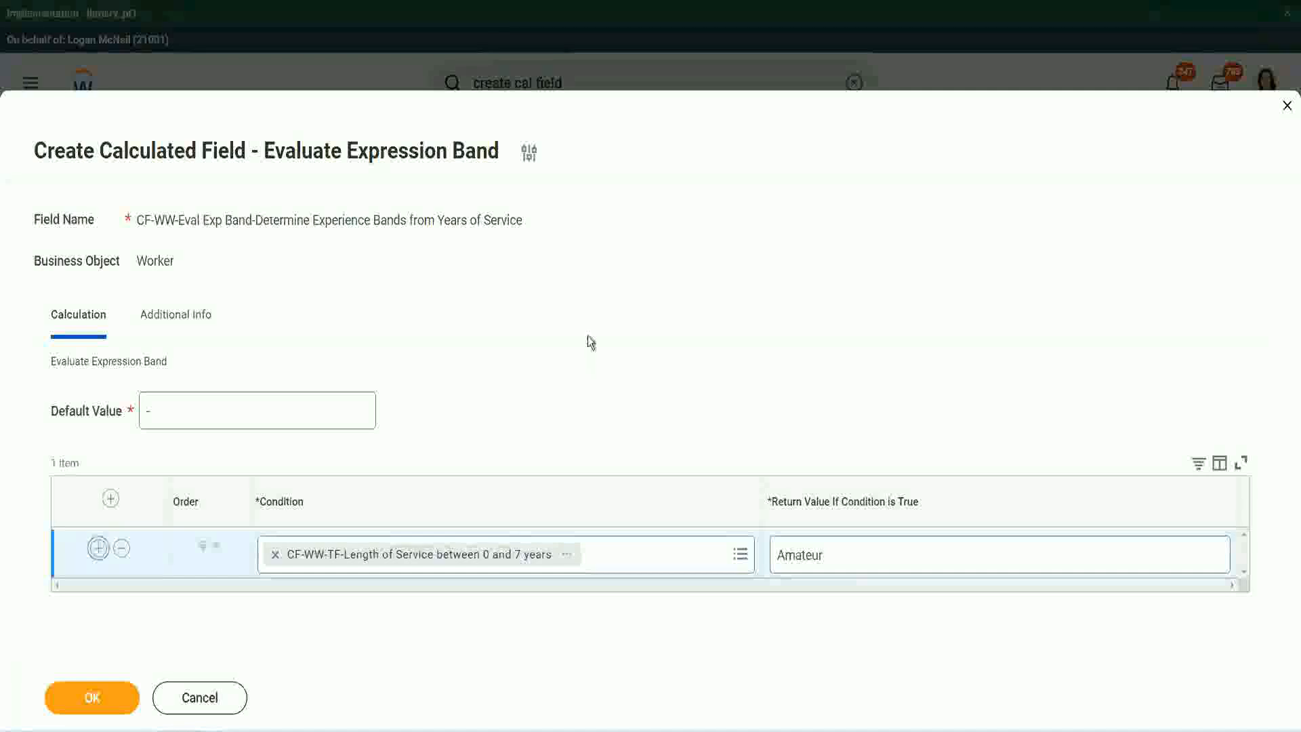
{"action": "left_click", "coordinate": [98, 548]}
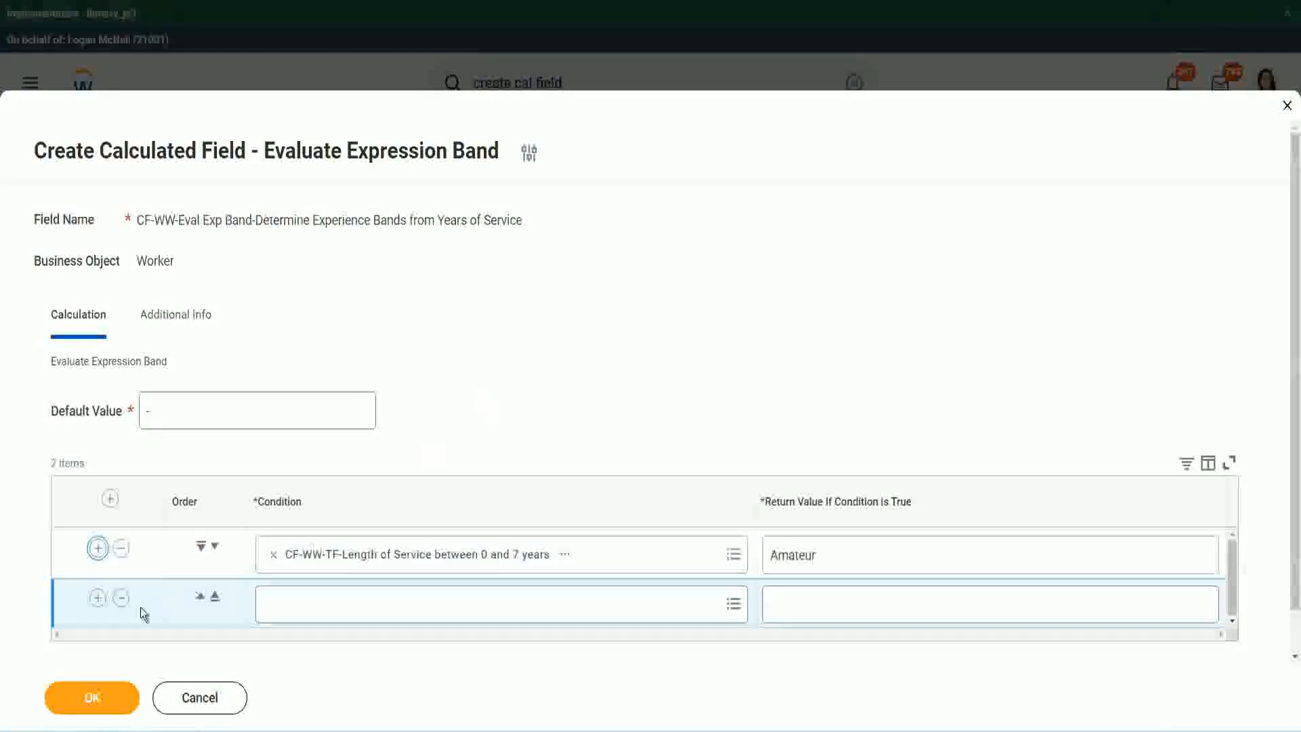
{"action": "left_click", "coordinate": [98, 597]}
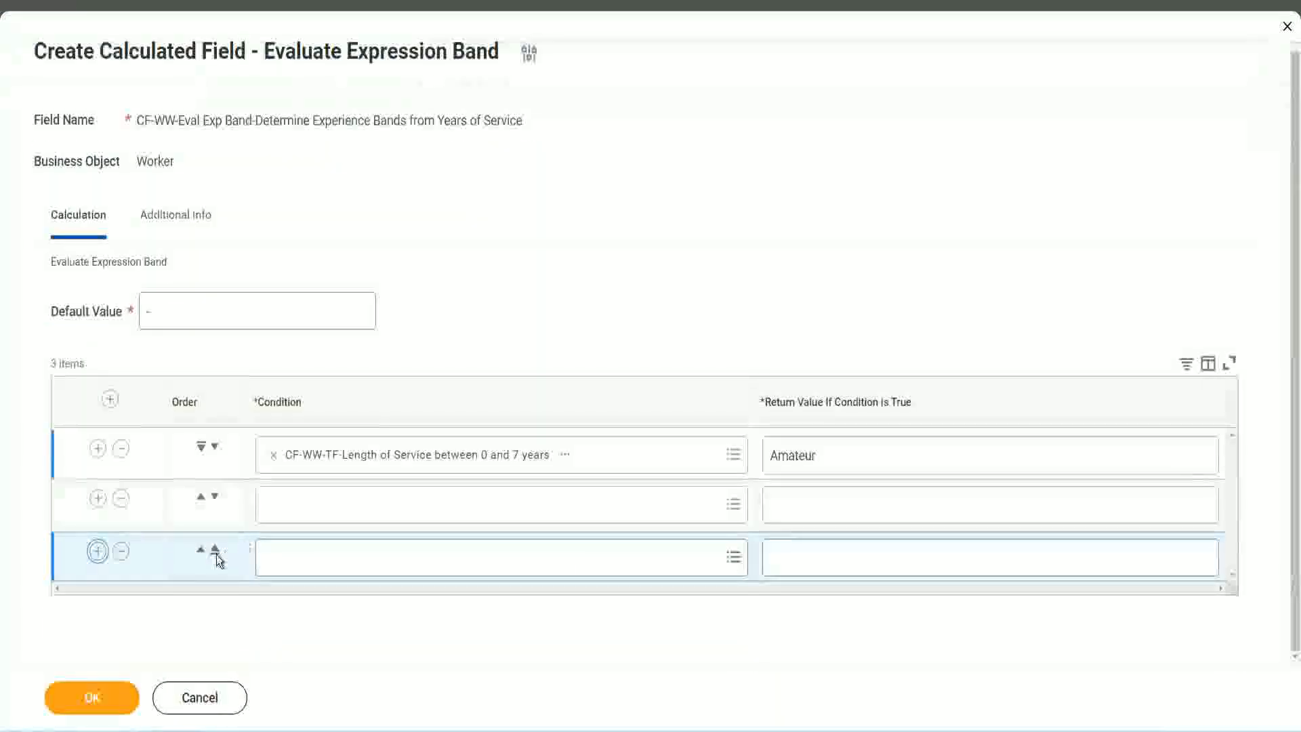
Add a fourth condition row and place the copied condition CF-WW-TF-Length of Service between 16 and 30 years in the third row
{"action": "left_click", "coordinate": [97, 550]}
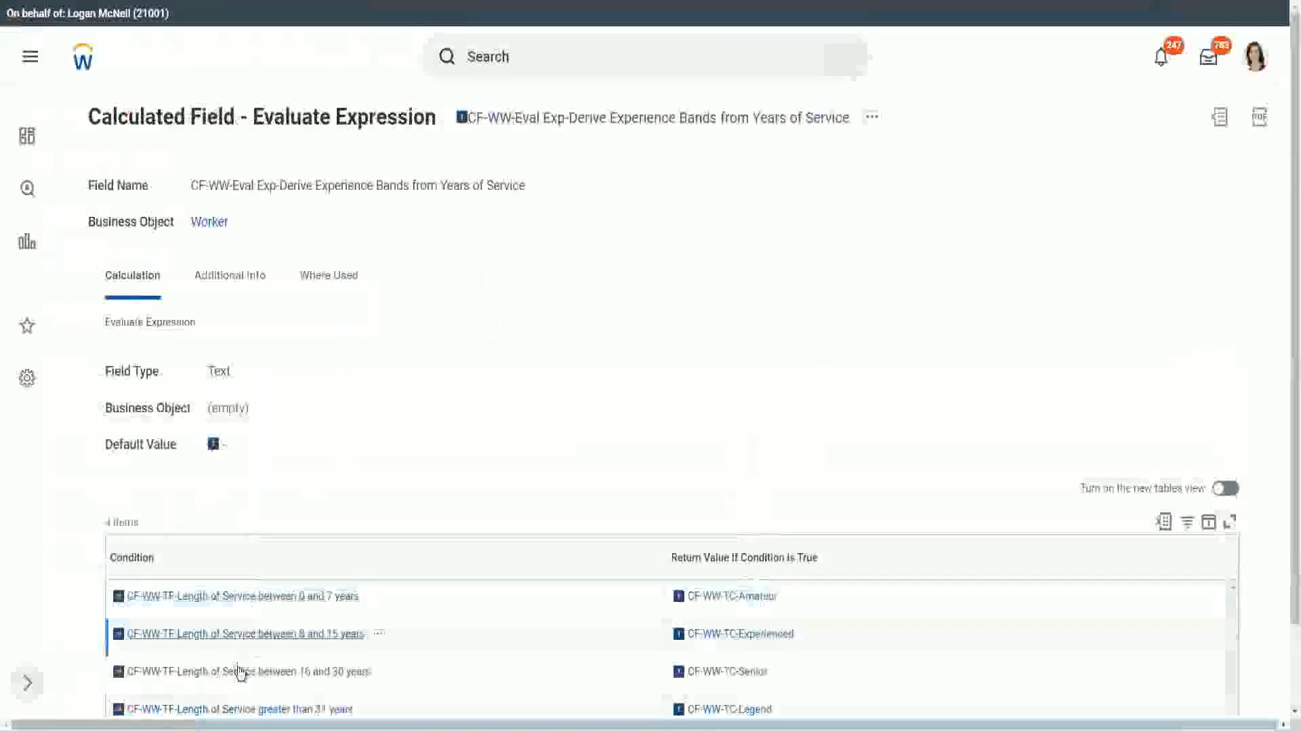
{"action": "right_click", "coordinate": [240, 671]}
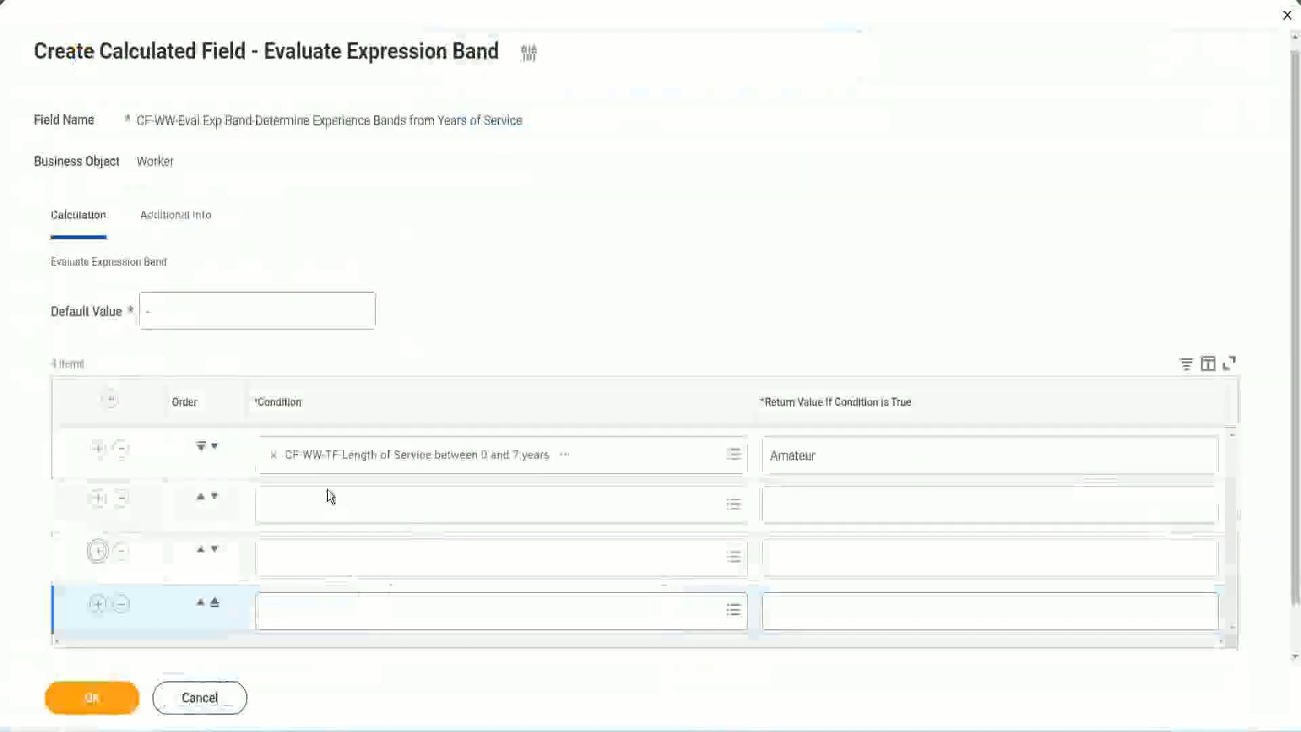
{"action": "left_click", "coordinate": [329, 501]}
{"action": "type", "text": "CF-WW-TF-Length of Service between 16 and 30 years"}
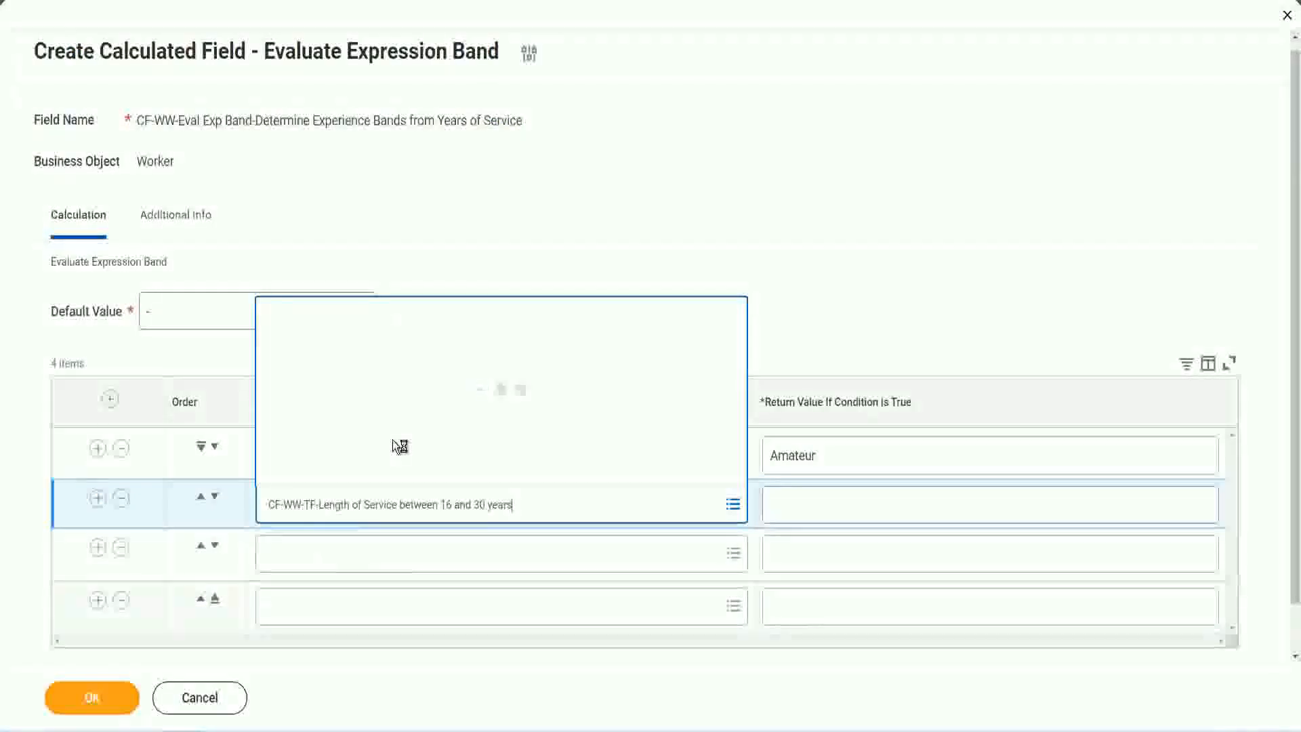
{"action": "left_click", "coordinate": [214, 497]}
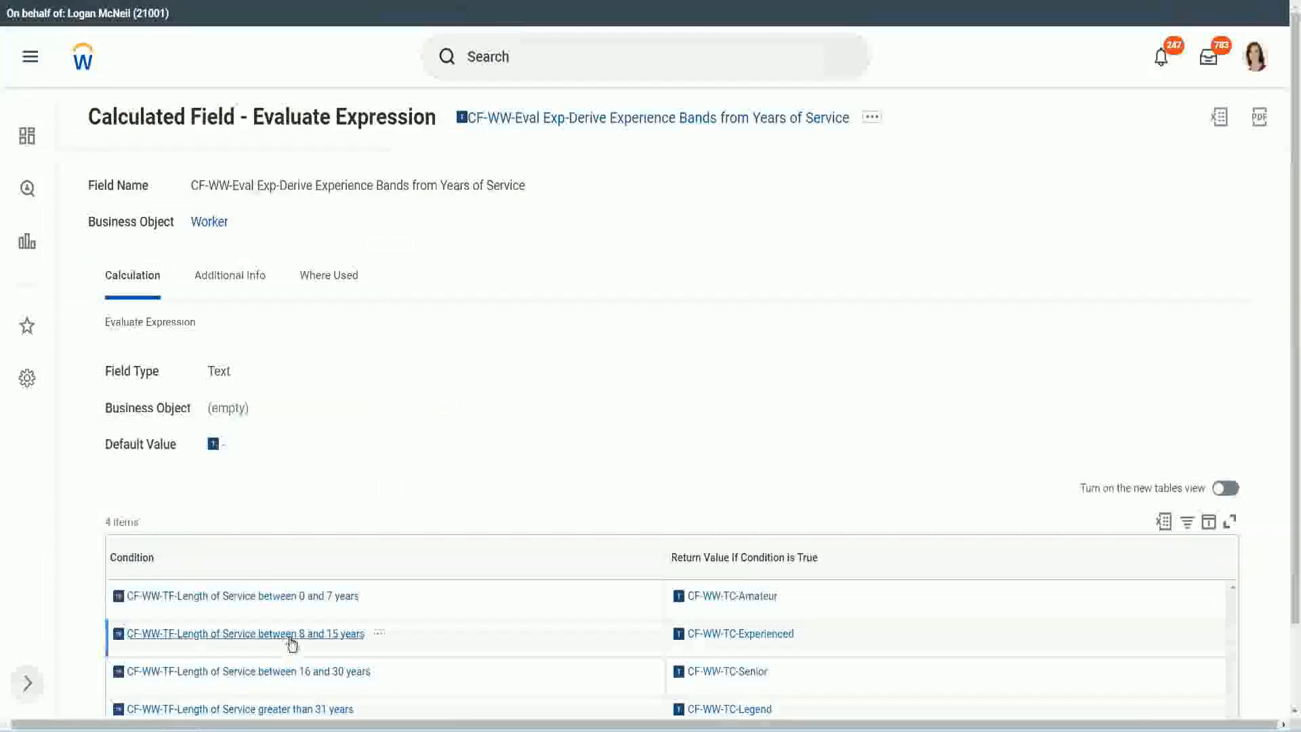
Copy the condition CF-WW-TF-Length of Service between 8 and 15 years from the existing calculated field into the second row
{"action": "right_click", "coordinate": [291, 642]}
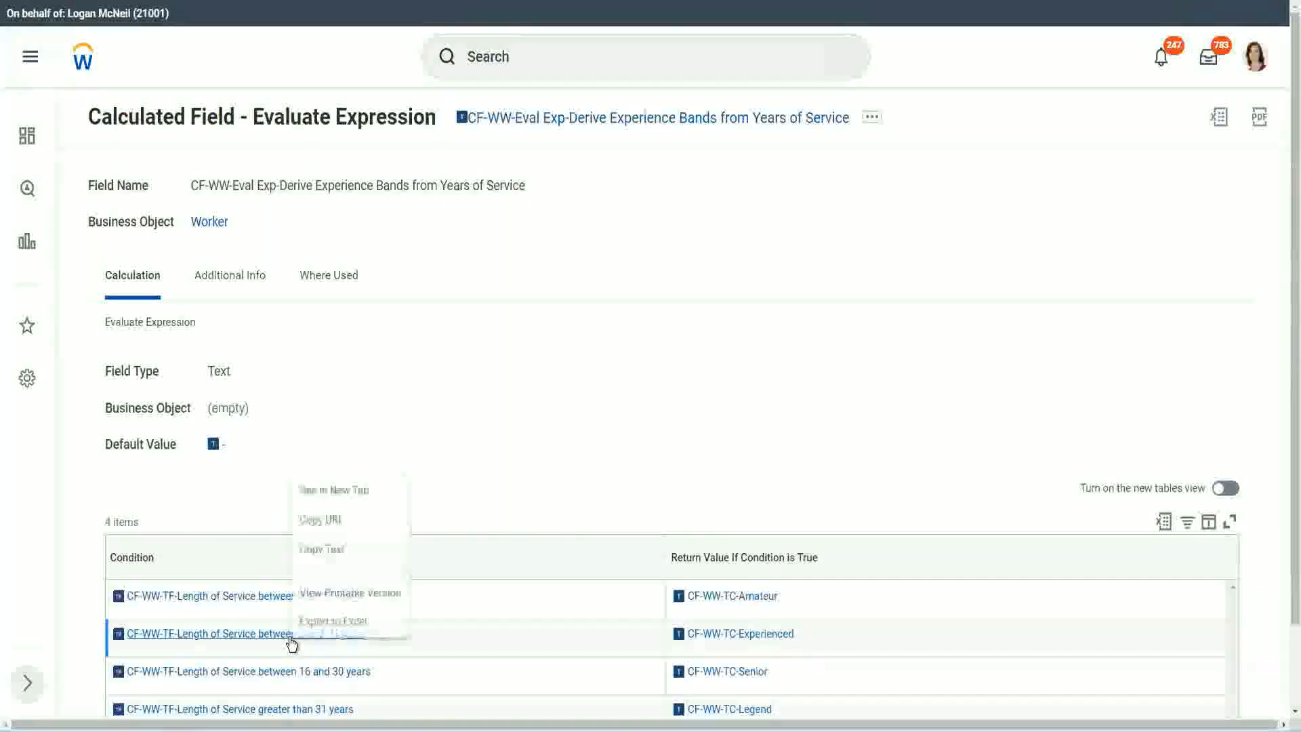
{"action": "left_click", "coordinate": [330, 548]}
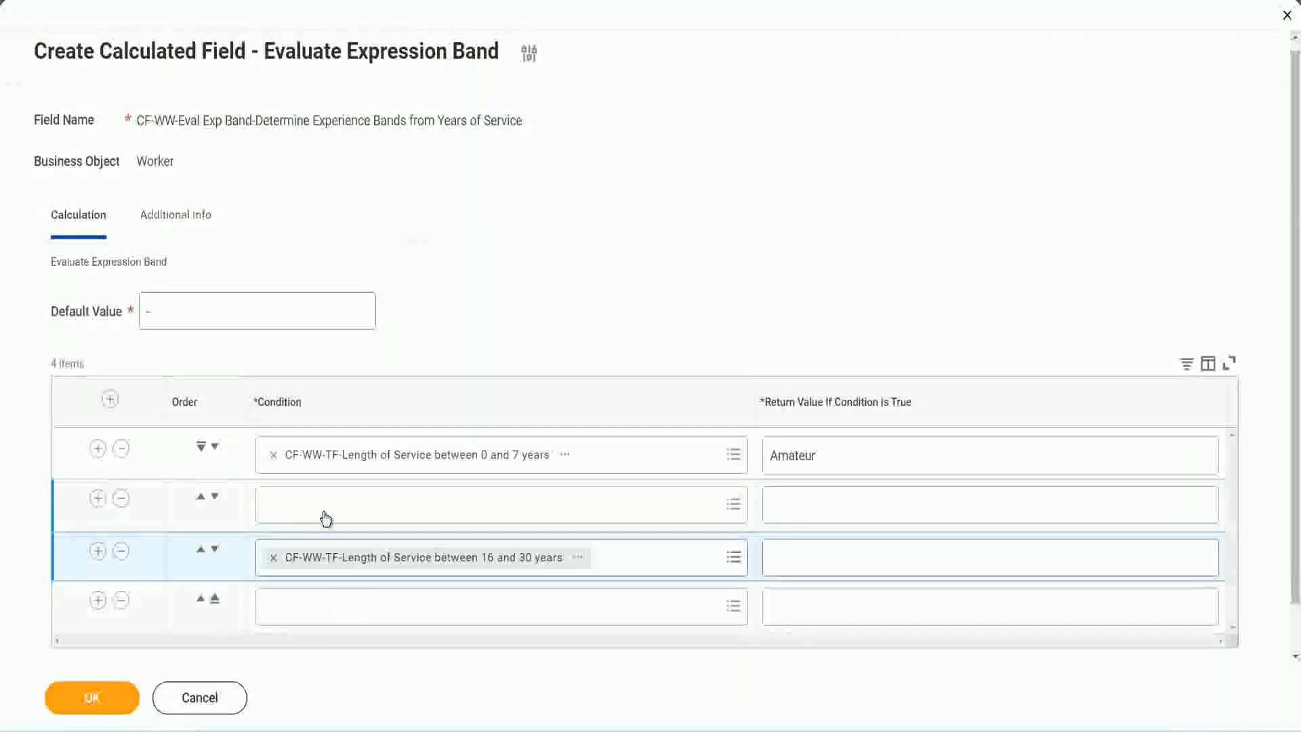
{"action": "left_click", "coordinate": [325, 518]}
{"action": "key", "text": "ctrl+v"}
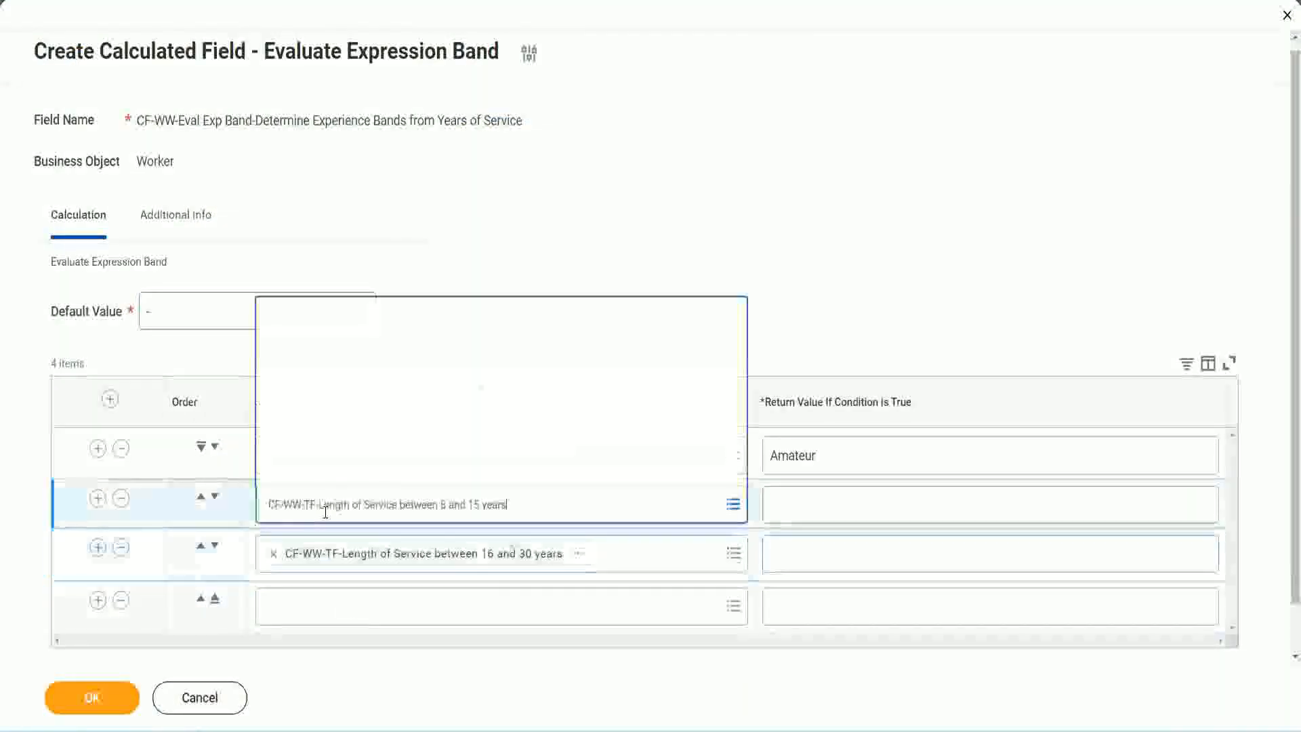
{"action": "key", "text": "Return"}
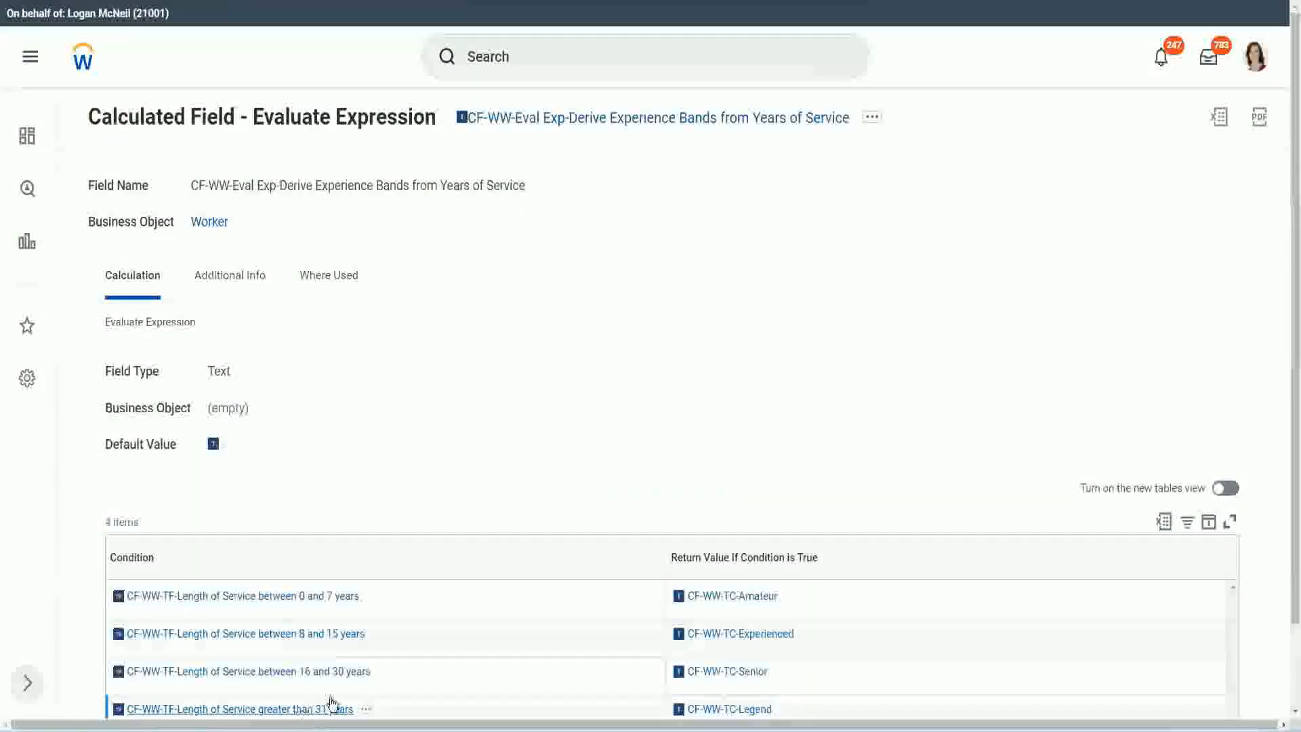
Copy the condition CF-WW-TF-Length of Service greater than 31 years from the existing calculated field into the fourth row
{"action": "right_click", "coordinate": [331, 702]}
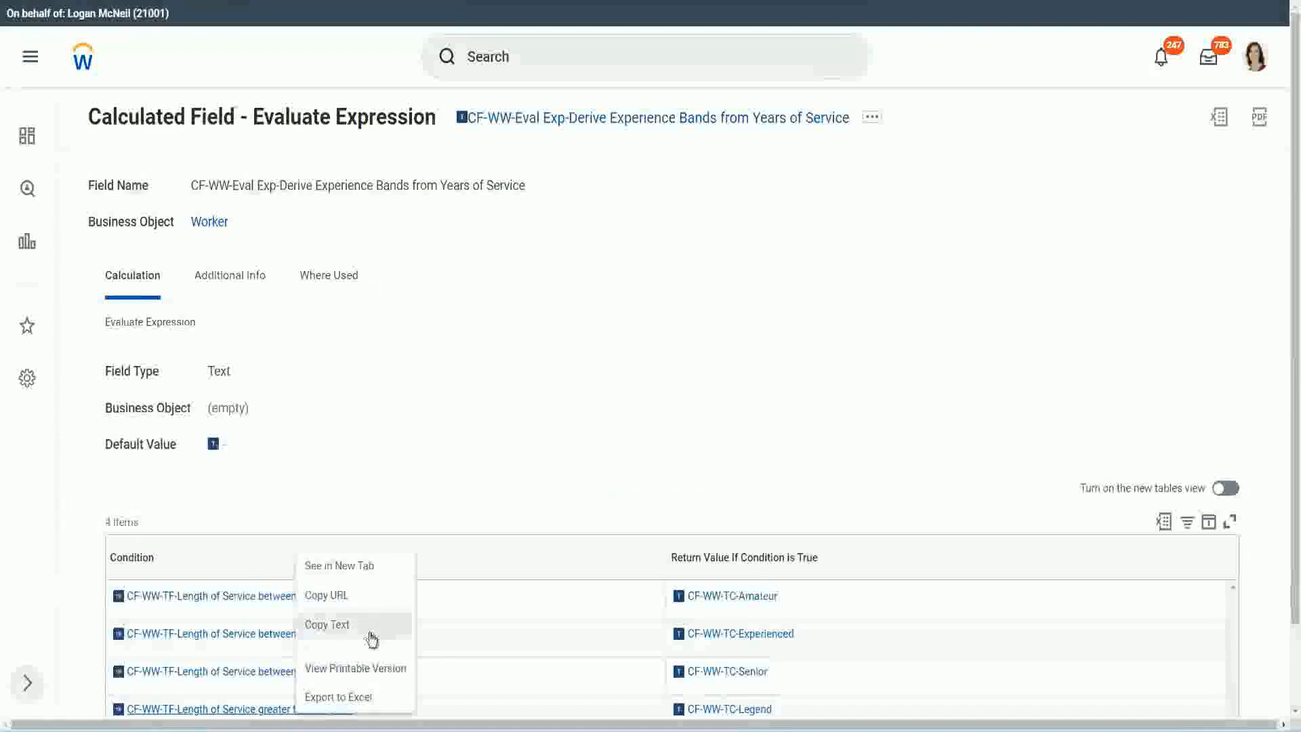
{"action": "left_click", "coordinate": [371, 624]}
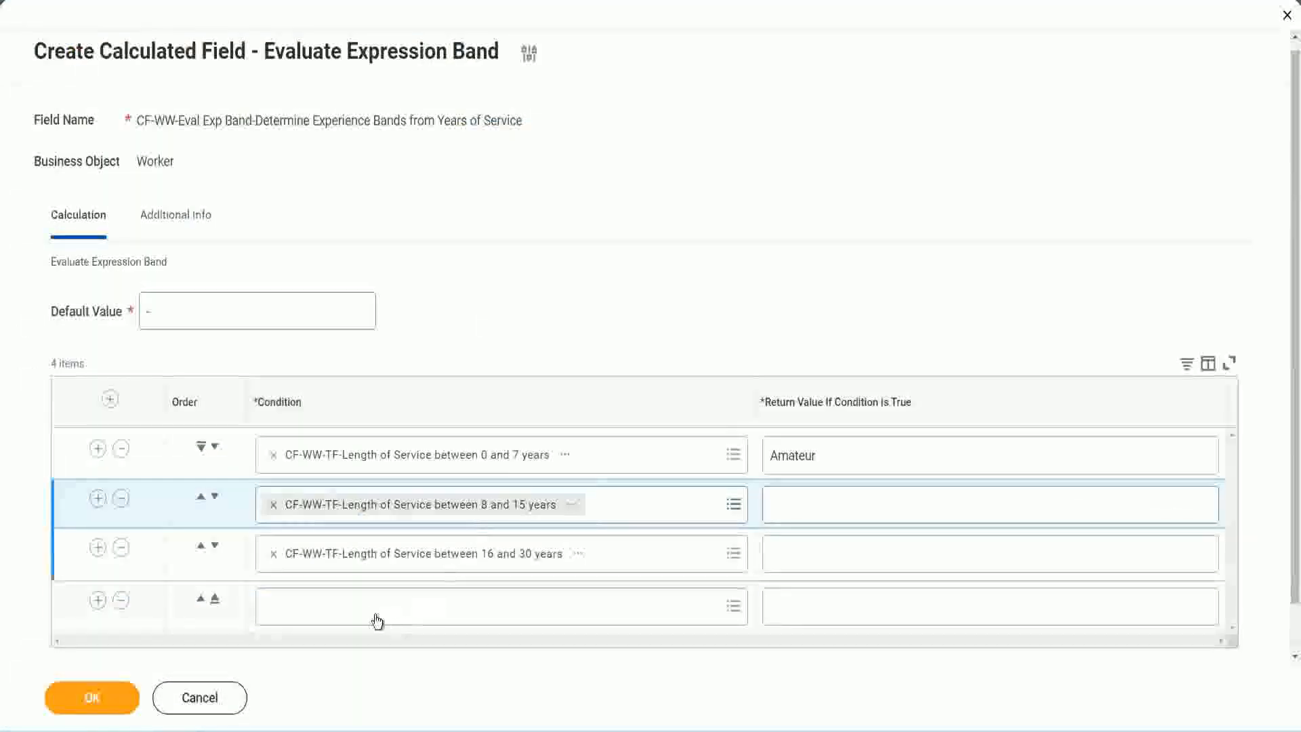
{"action": "left_click", "coordinate": [374, 596]}
{"action": "key", "text": "ctrl+v"}
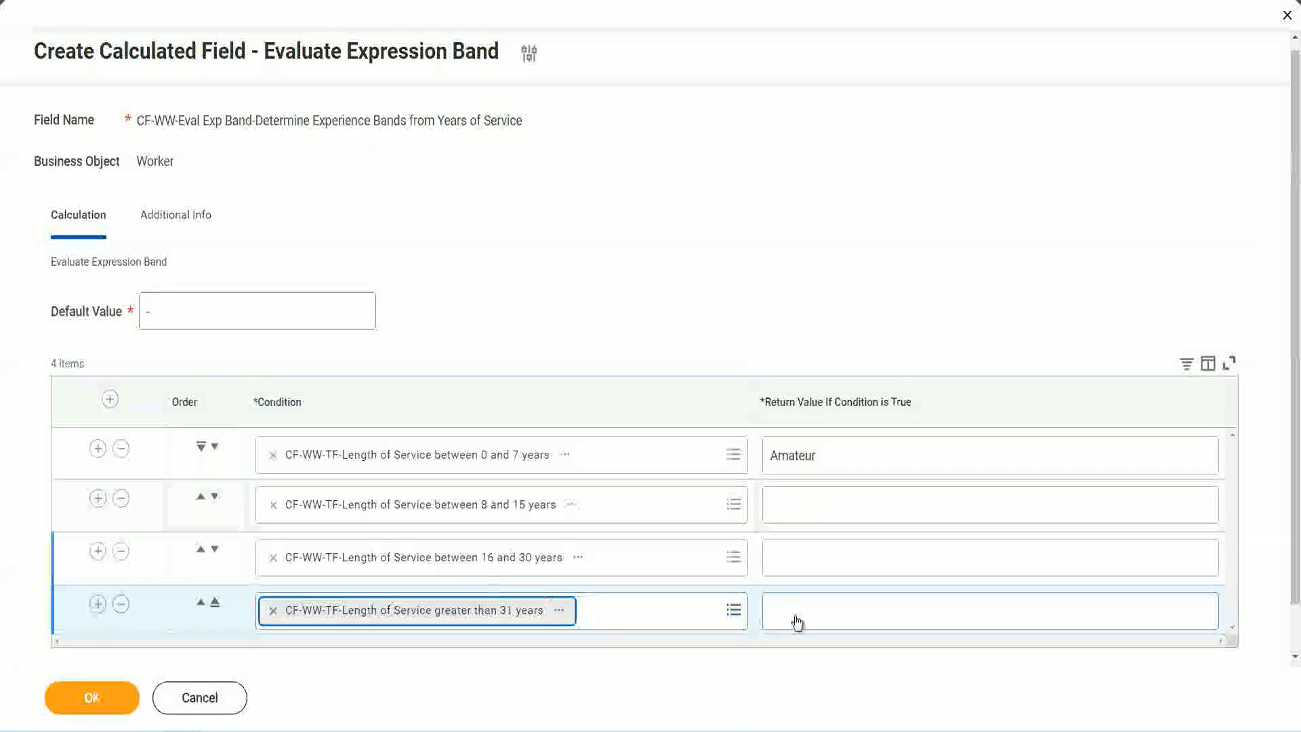
Set the return values to "Legend" for the fourth row, "Senior" for the third and "Experienced" for the second, and save the calculated field
{"action": "left_click", "coordinate": [854, 609]}
{"action": "type", "text": "Le"}
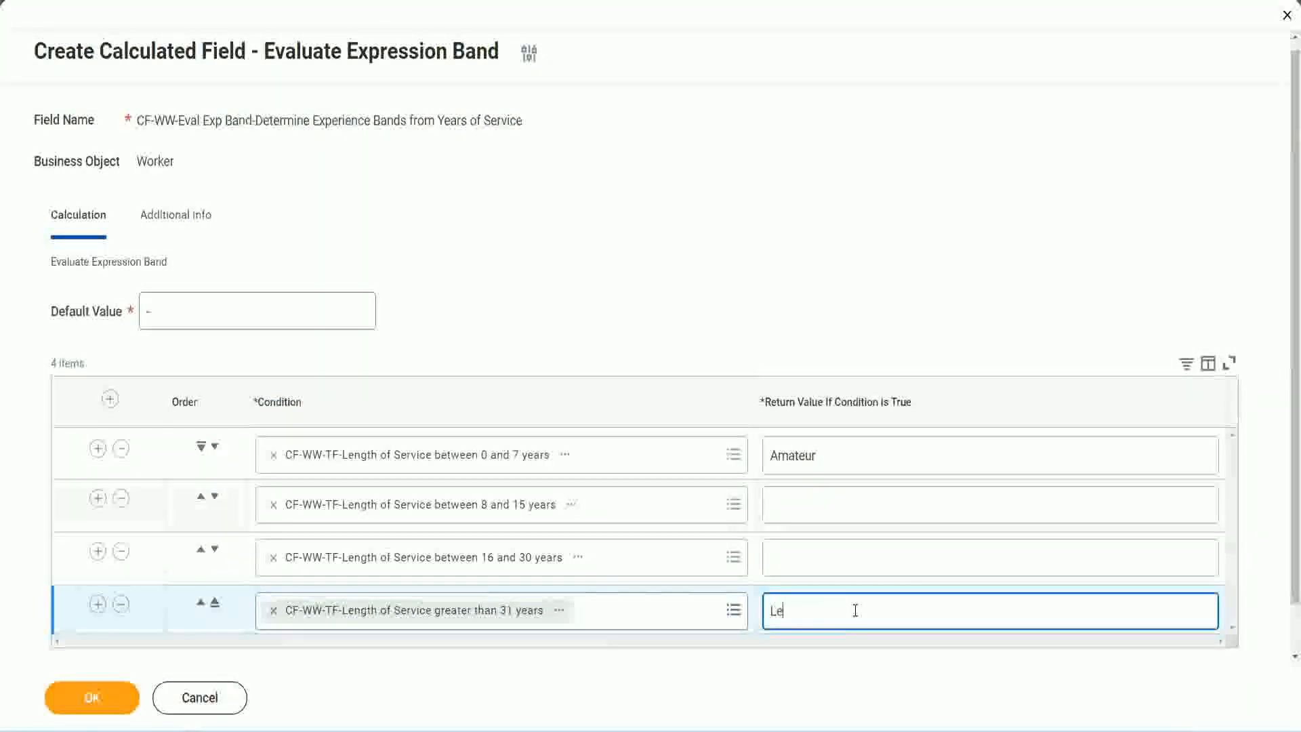
{"action": "type", "text": "gend"}
{"action": "left_click", "coordinate": [803, 552]}
{"action": "type", "text": "S"}
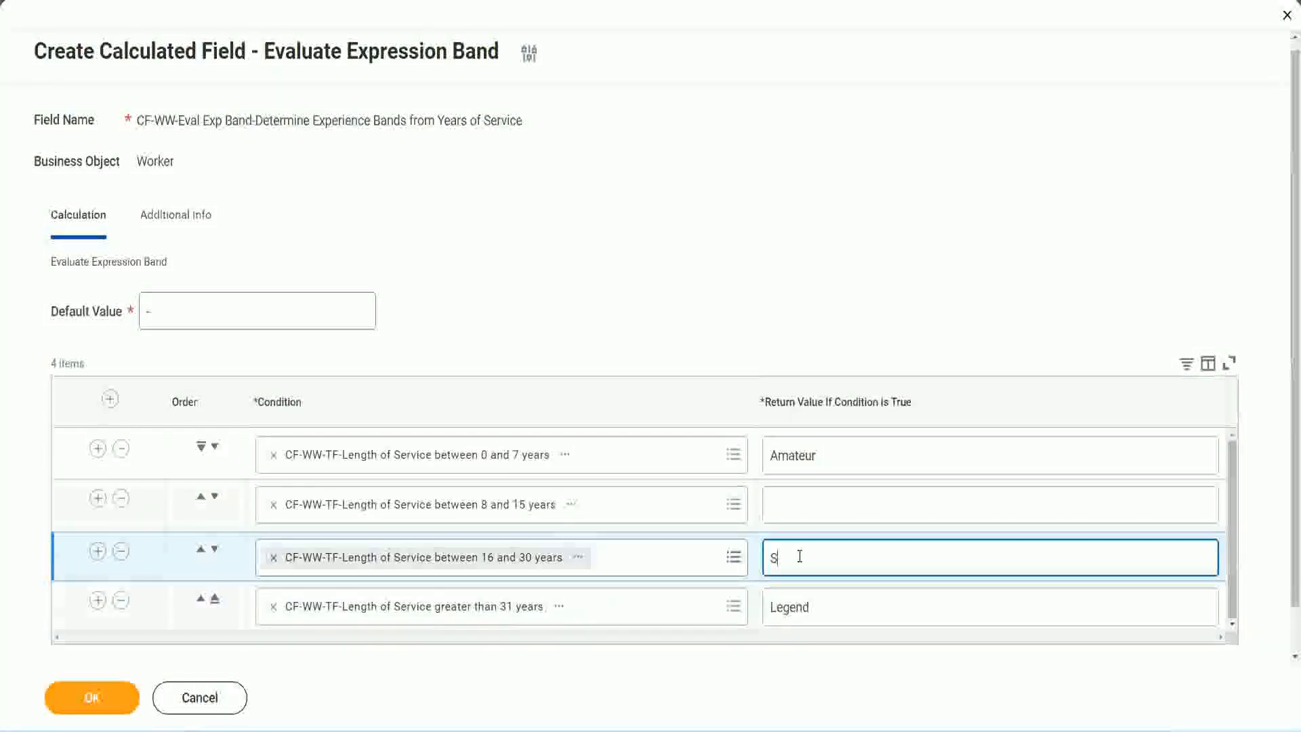
{"action": "type", "text": "enior"}
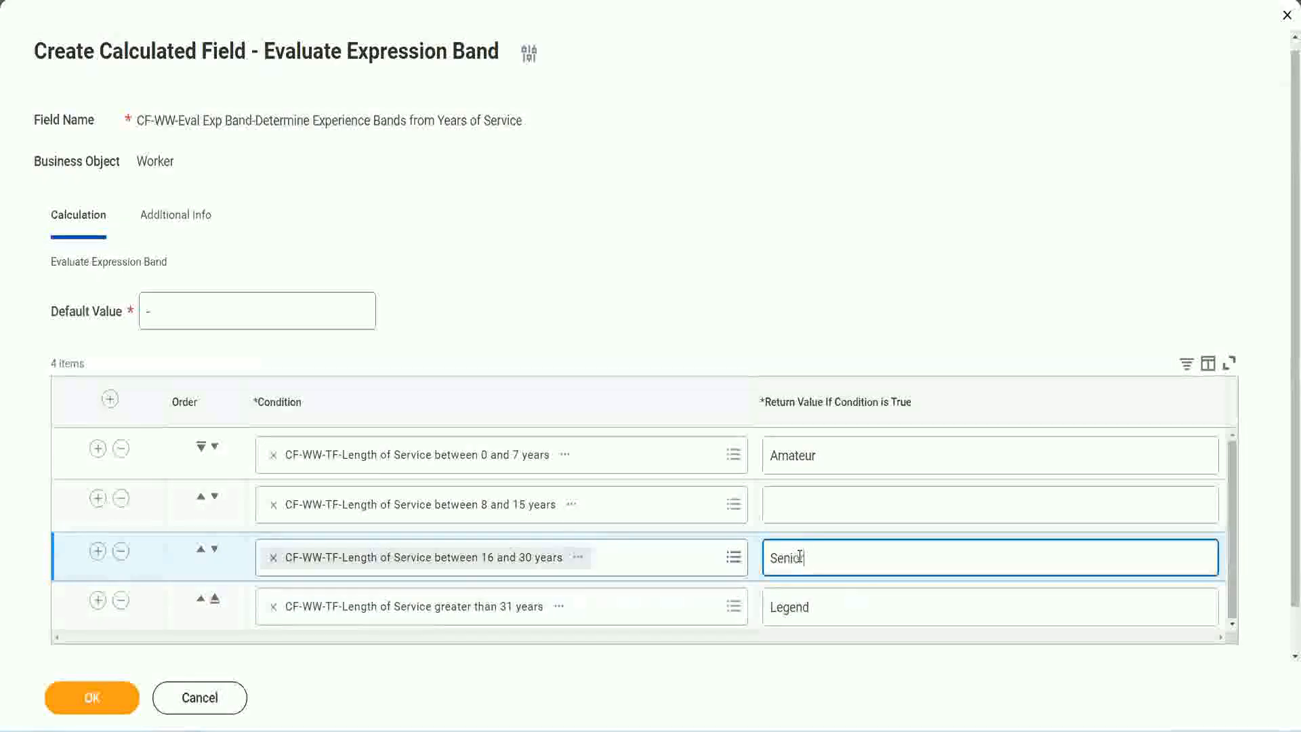
{"action": "left_click", "coordinate": [820, 506]}
{"action": "type", "text": "Ex"}
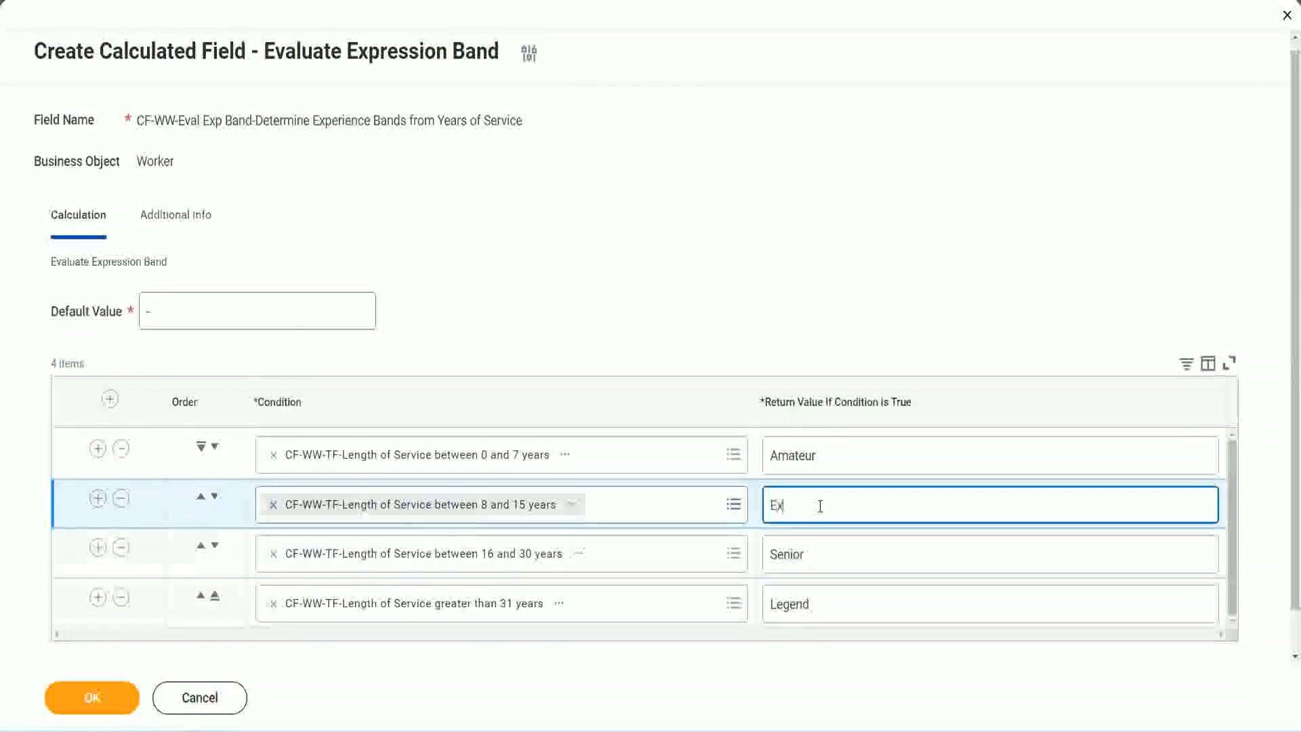
{"action": "type", "text": "perienced"}
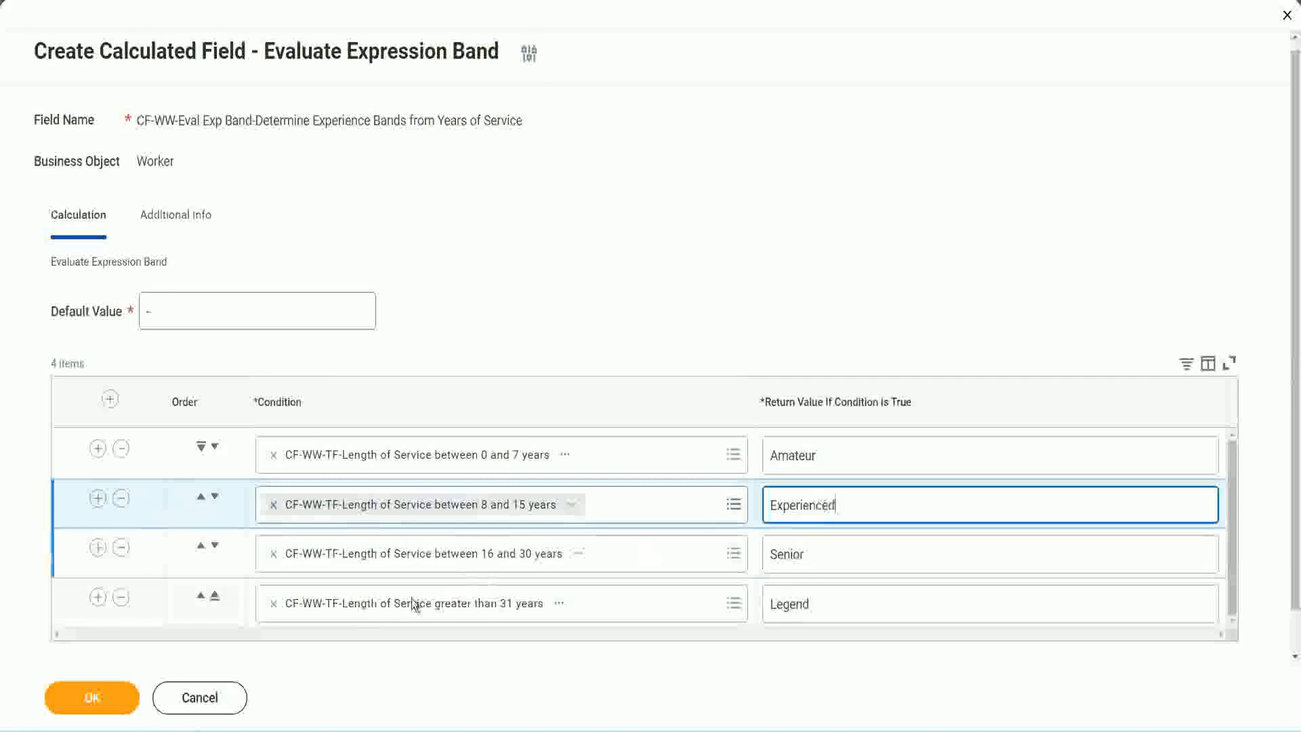
{"action": "left_click", "coordinate": [115, 701]}
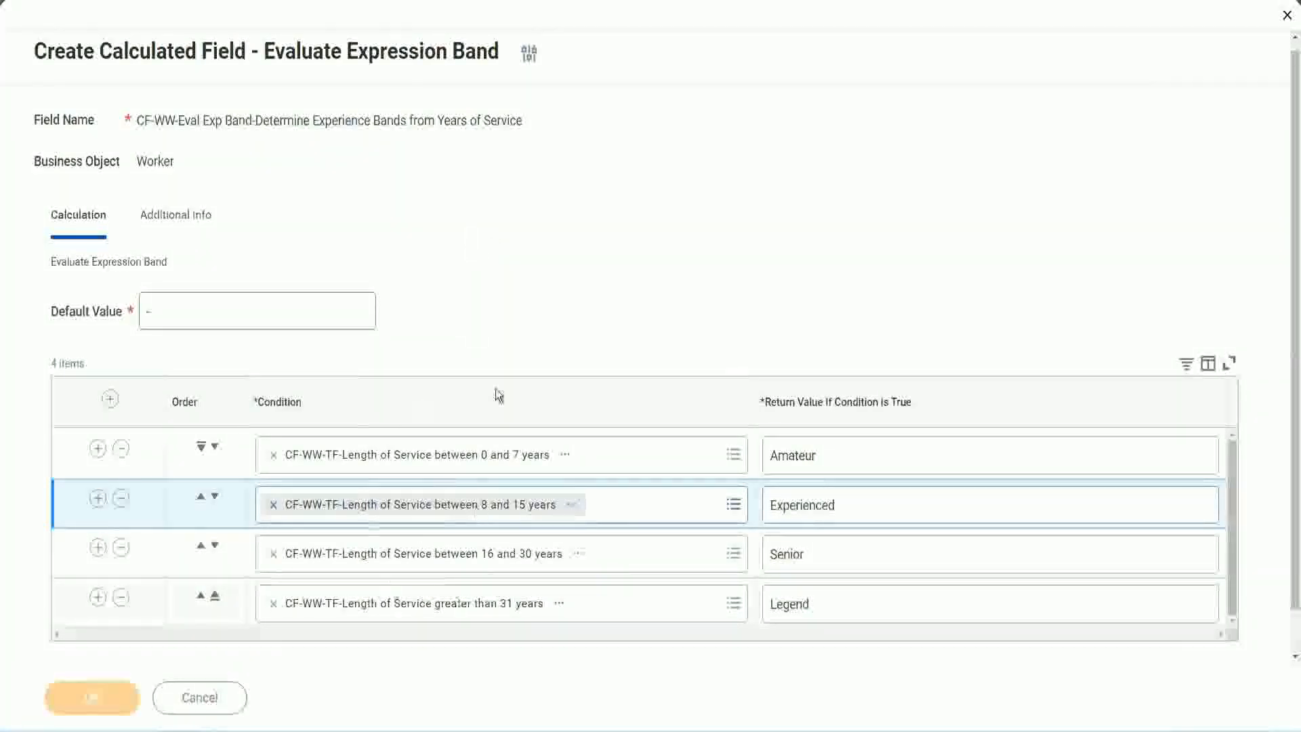
Check the return values of the saved conditions and copy the name of the new calculated field as text
{"action": "scroll", "coordinate": [445, 416], "scroll_direction": "down", "scroll_amount": 3}
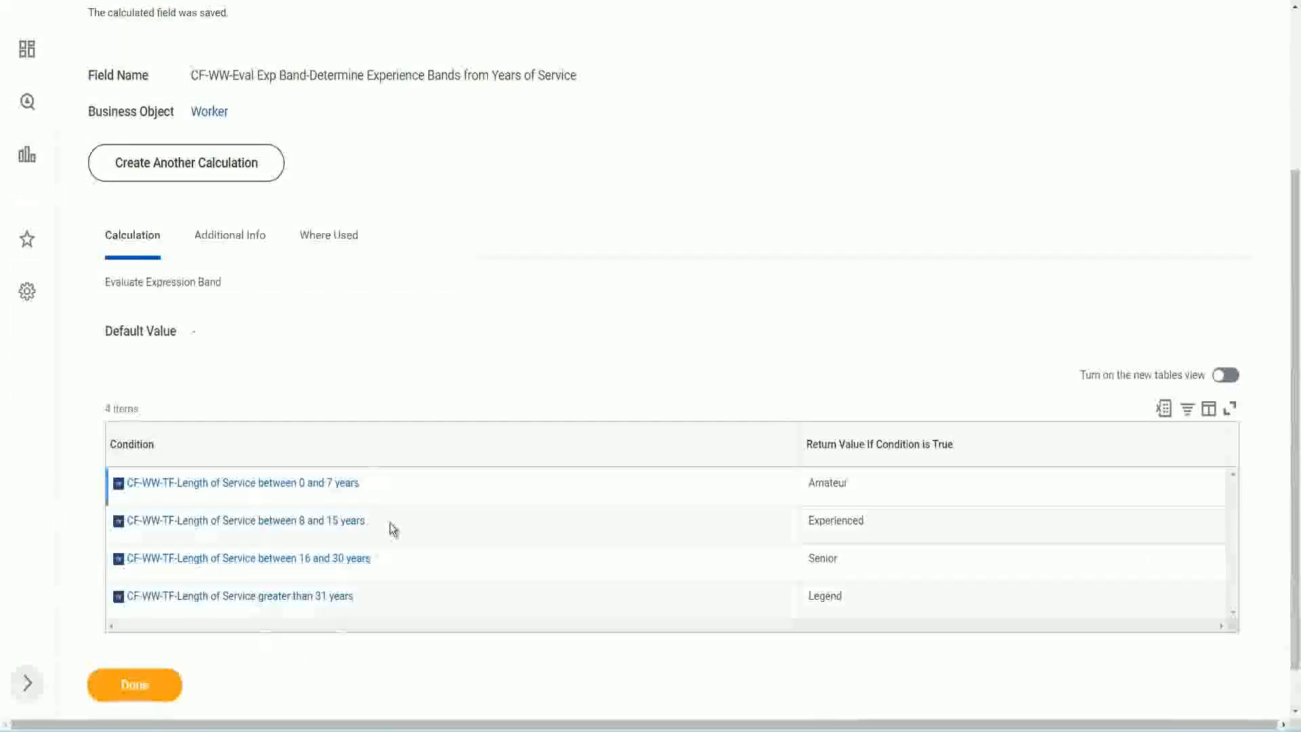
{"action": "double_click", "coordinate": [834, 481]}
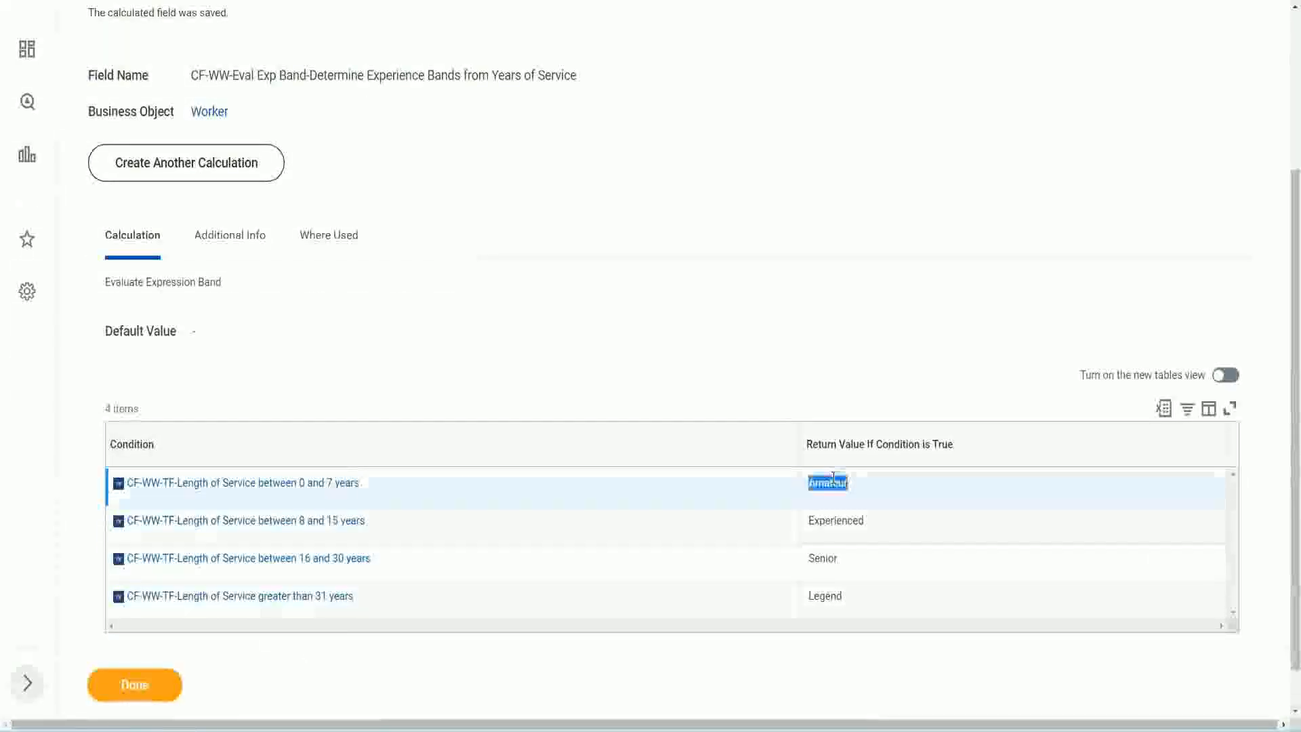
{"action": "double_click", "coordinate": [826, 520]}
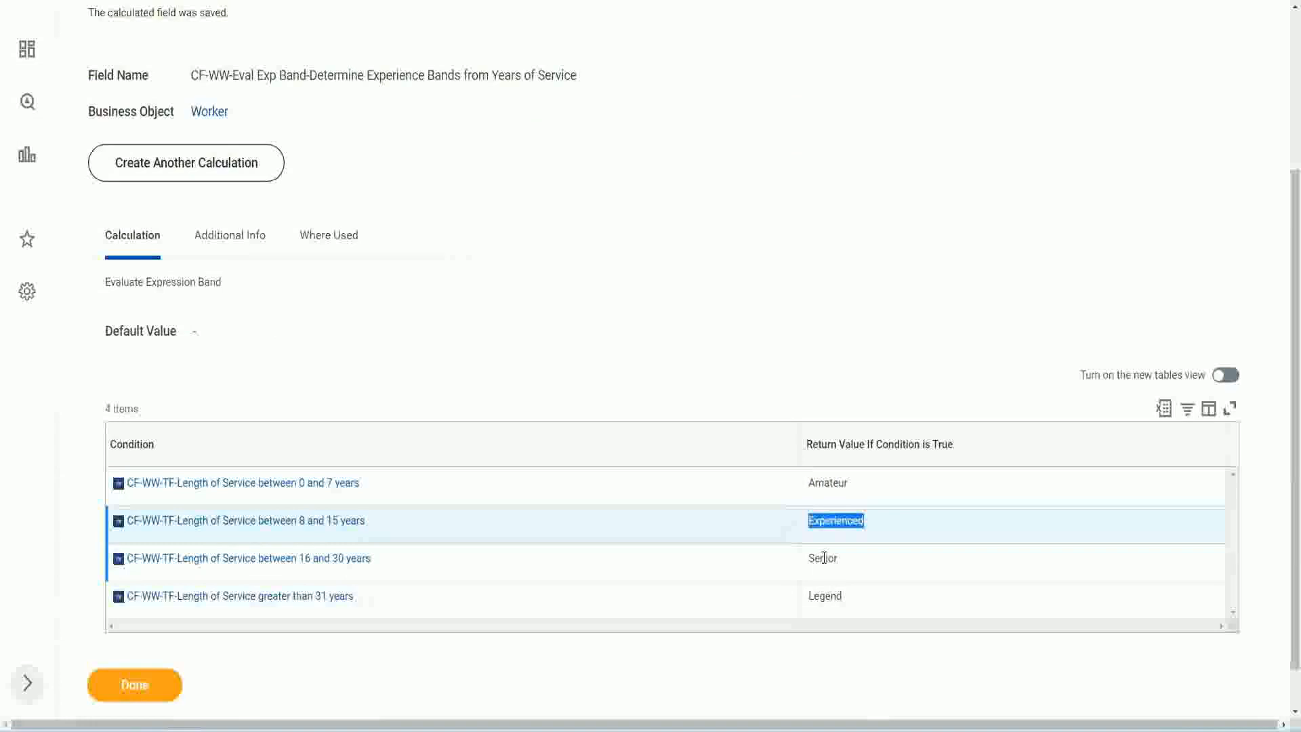
{"action": "double_click", "coordinate": [823, 557]}
{"action": "left_click", "coordinate": [830, 596]}
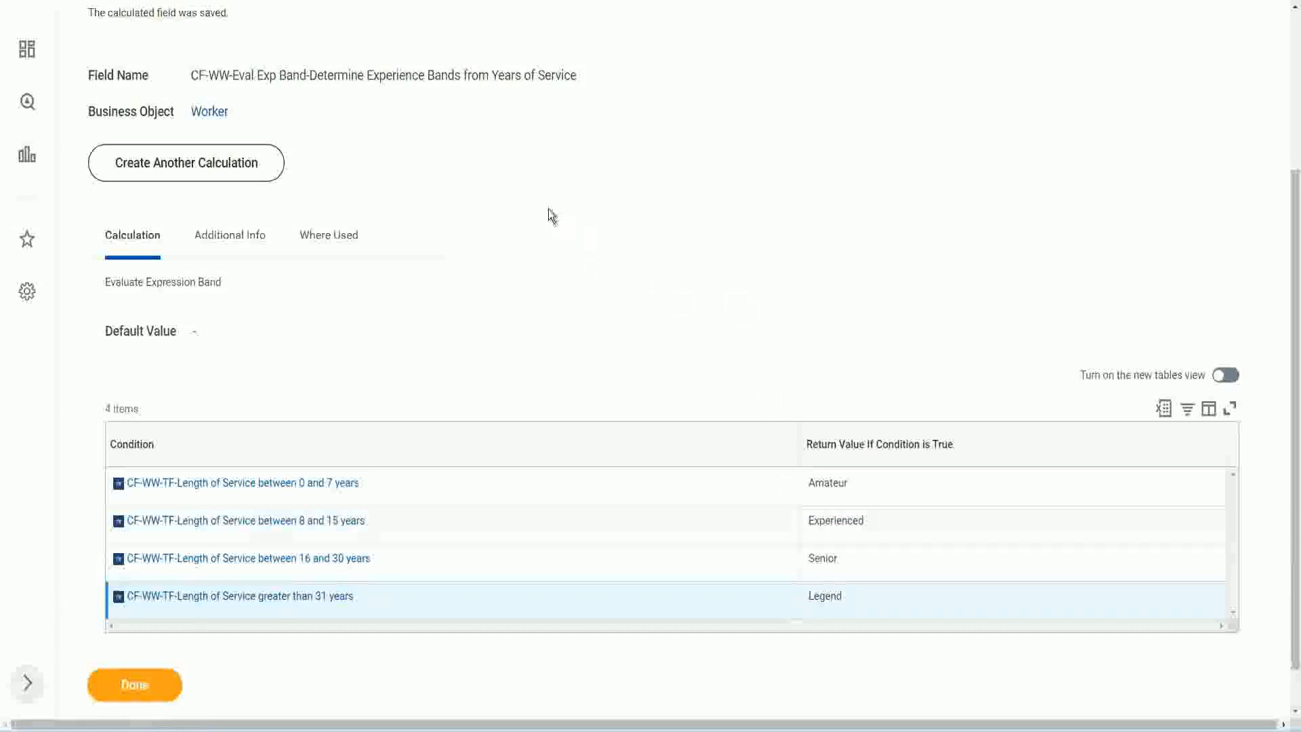
{"action": "scroll", "coordinate": [552, 216], "scroll_direction": "up", "scroll_amount": 4}
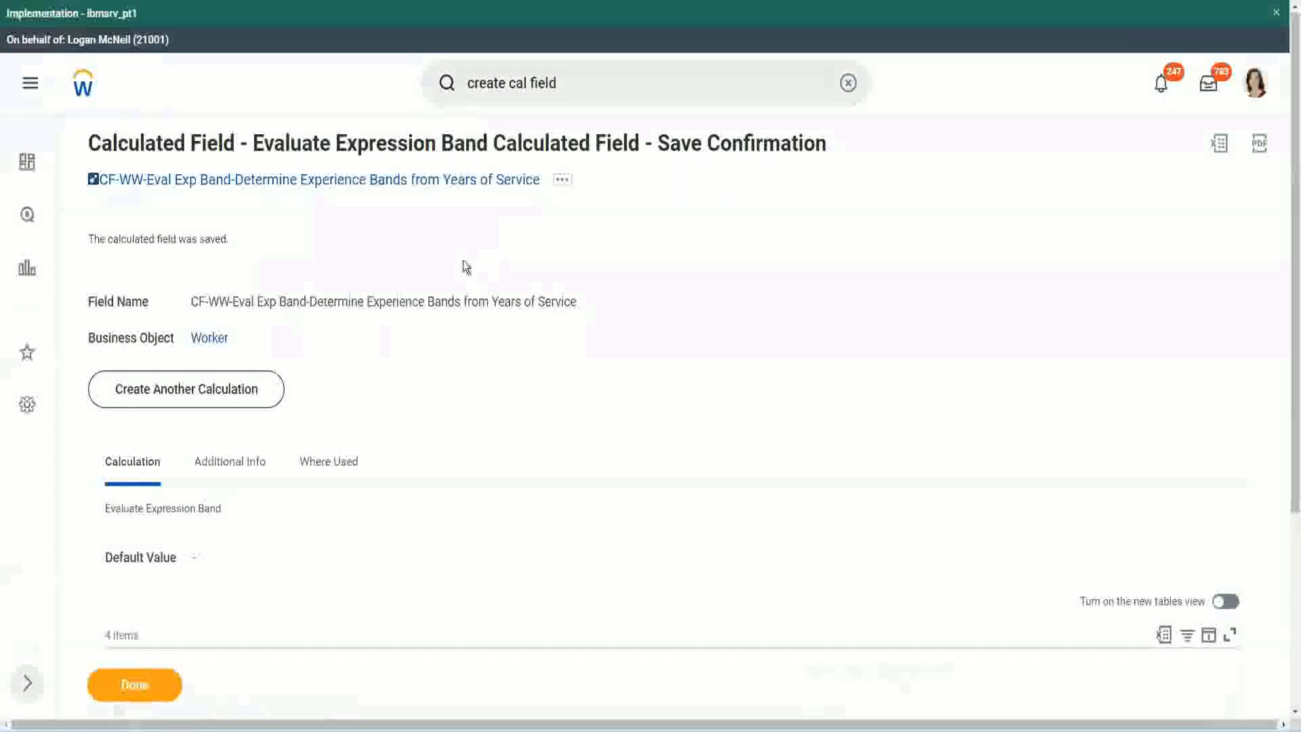
{"action": "right_click", "coordinate": [427, 215]}
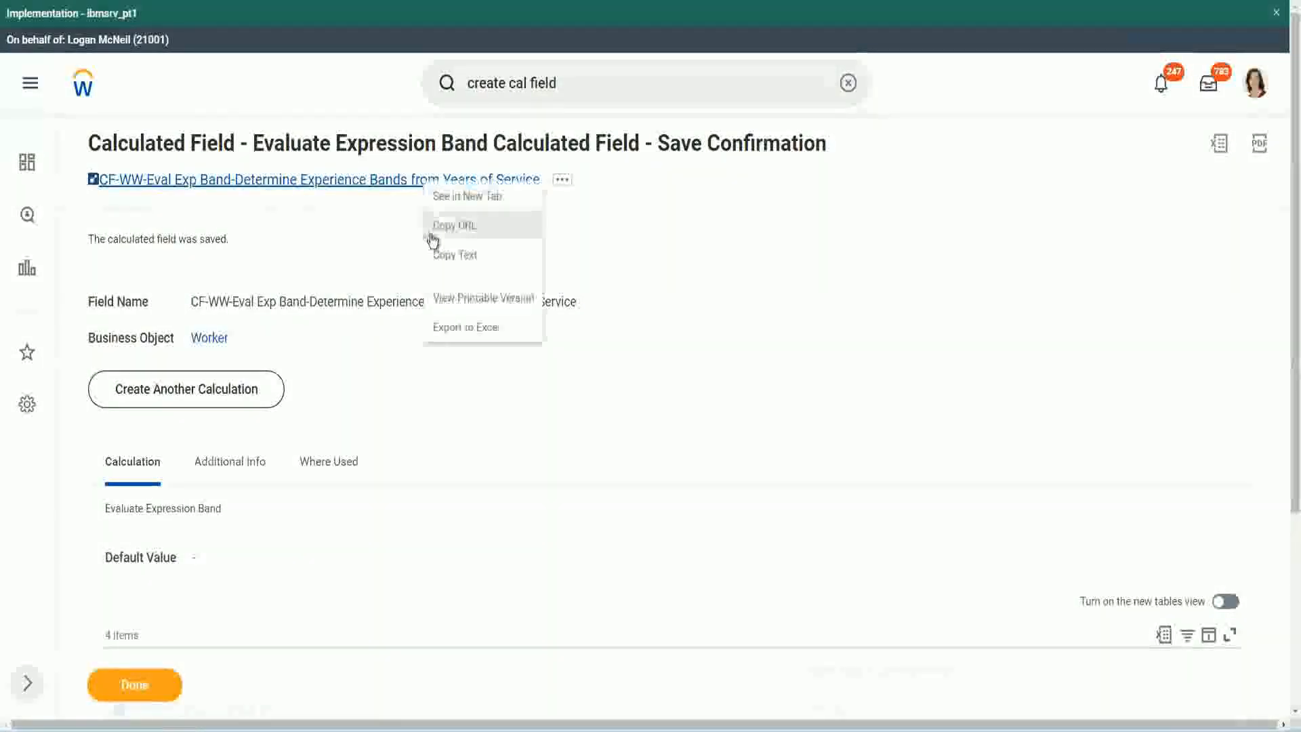
{"action": "left_click", "coordinate": [437, 254]}
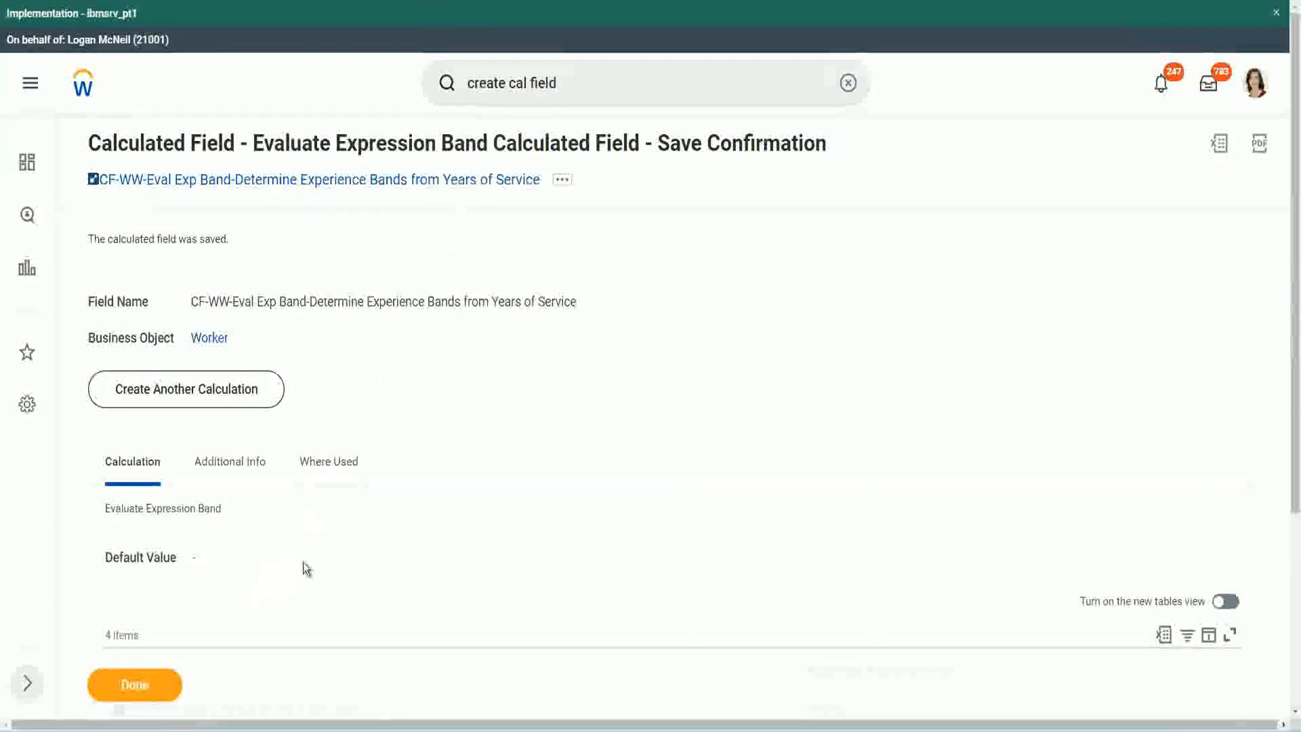
Review the saved field's conditions and return values alongside the calculated field functions slide and the experience band notes
{"action": "scroll", "coordinate": [434, 531], "scroll_direction": "down", "scroll_amount": 3}
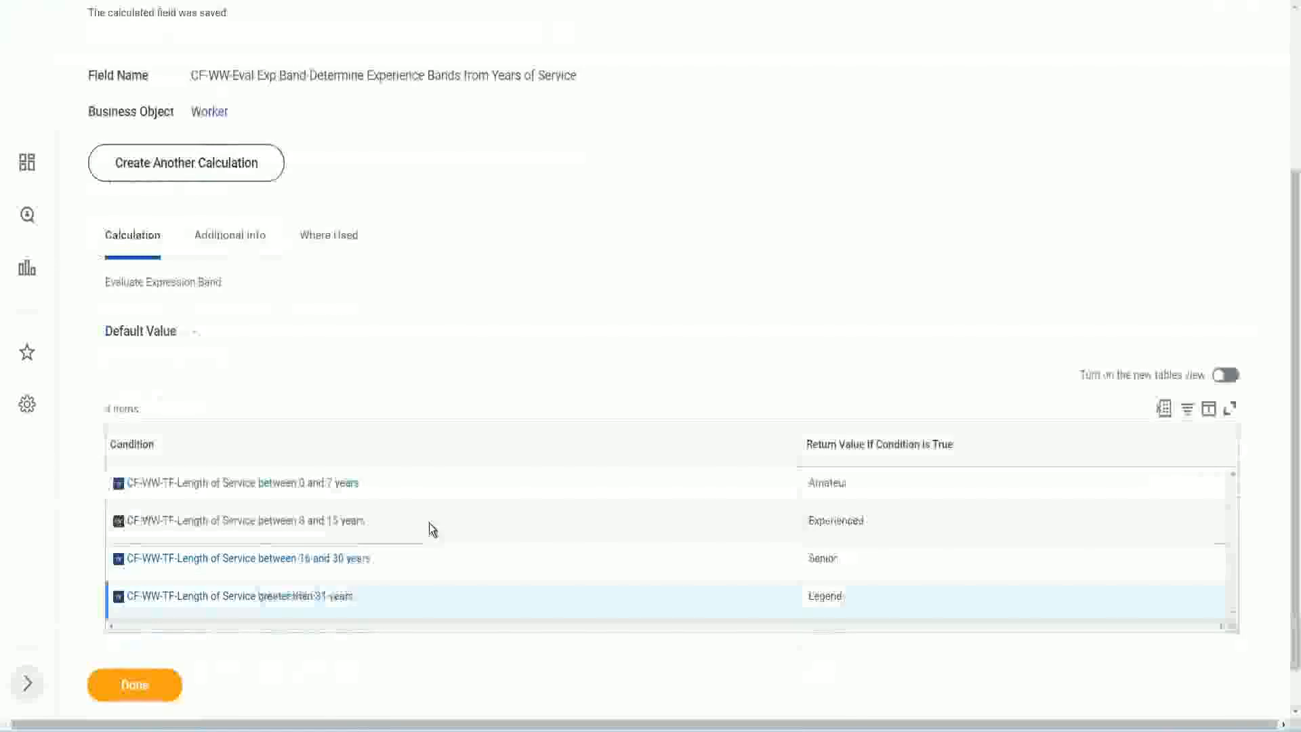
{"action": "scroll", "coordinate": [429, 523], "scroll_direction": "down", "scroll_amount": 1}
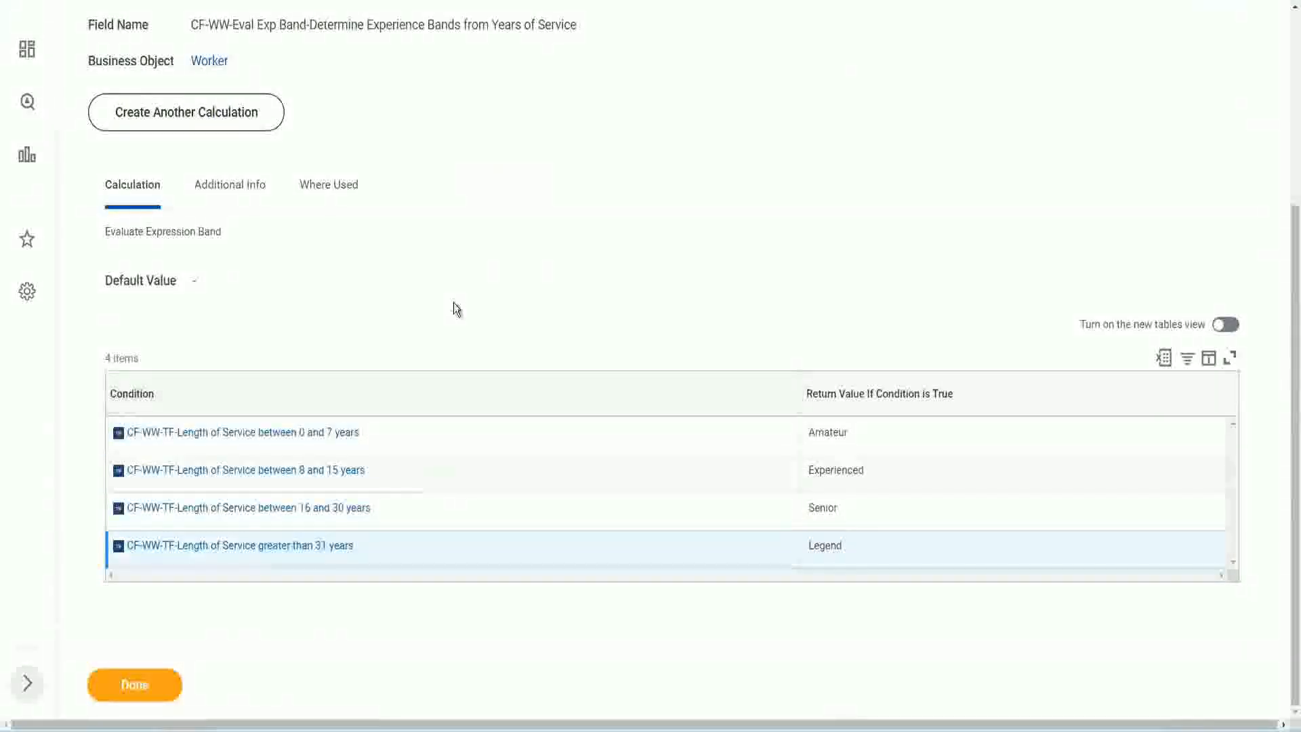
{"action": "scroll", "coordinate": [455, 305], "scroll_direction": "up", "scroll_amount": 2}
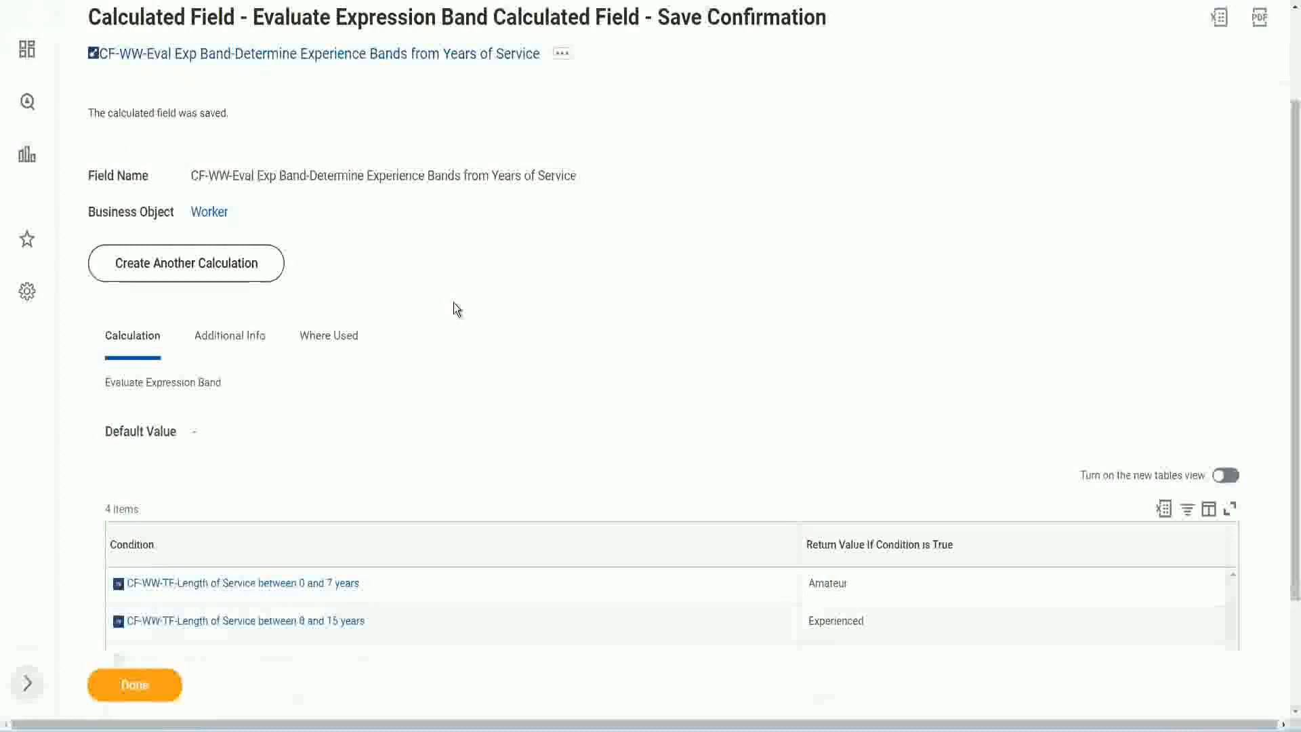
{"action": "scroll", "coordinate": [453, 302], "scroll_direction": "down", "scroll_amount": 2}
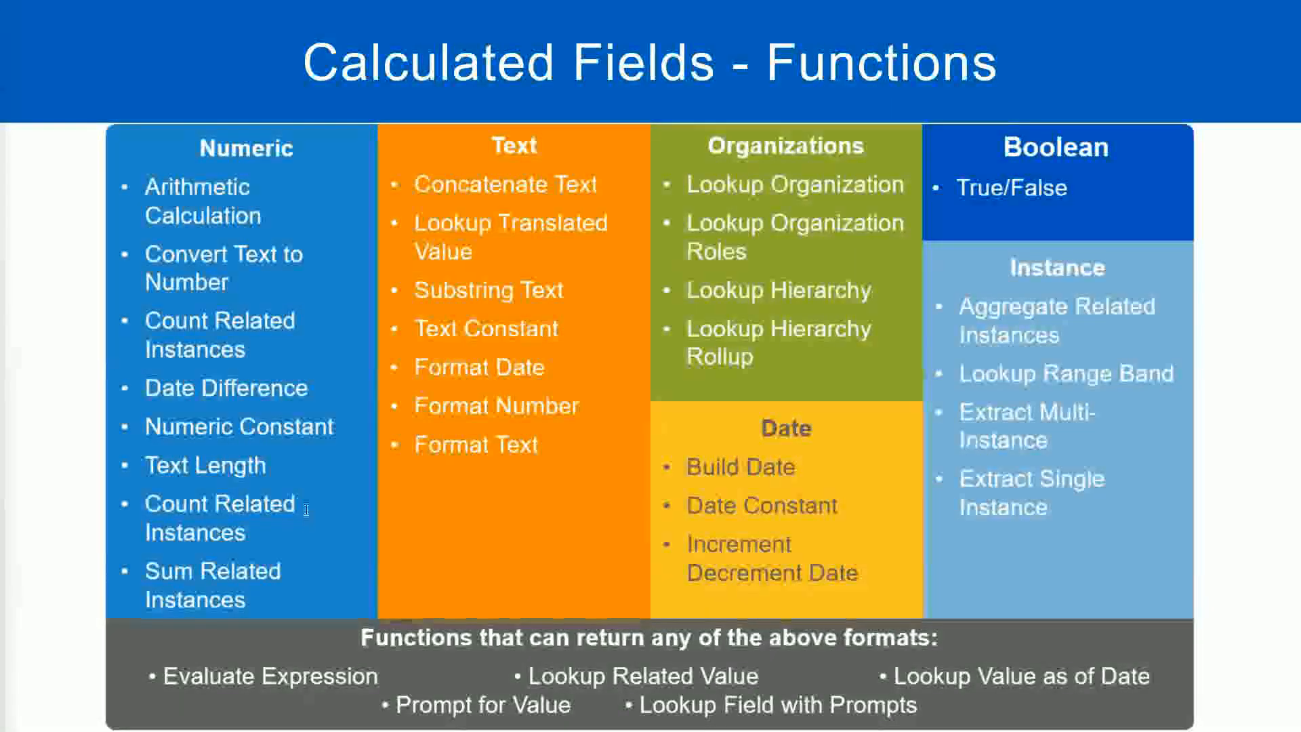
{"action": "key", "text": "alt+Tab"}
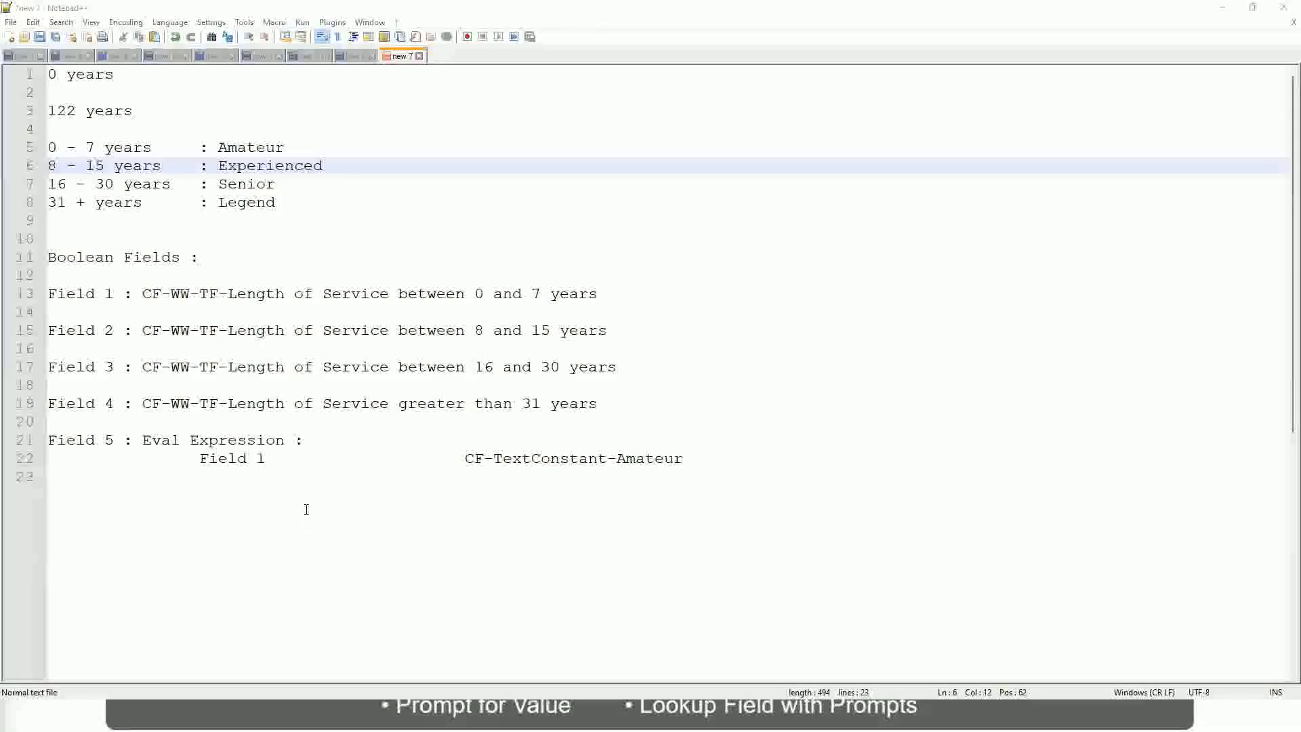
{"action": "key", "text": "alt+Tab"}
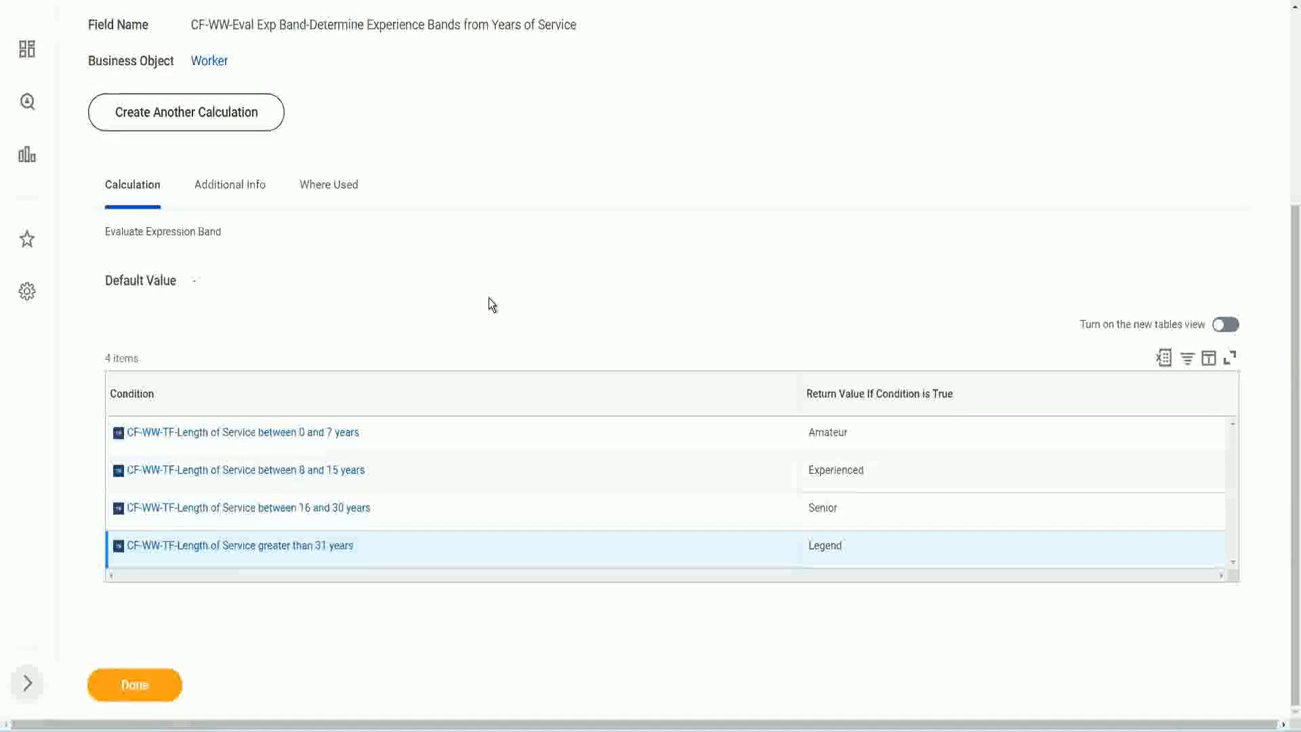
{"action": "scroll", "coordinate": [489, 298], "scroll_direction": "up", "scroll_amount": 1}
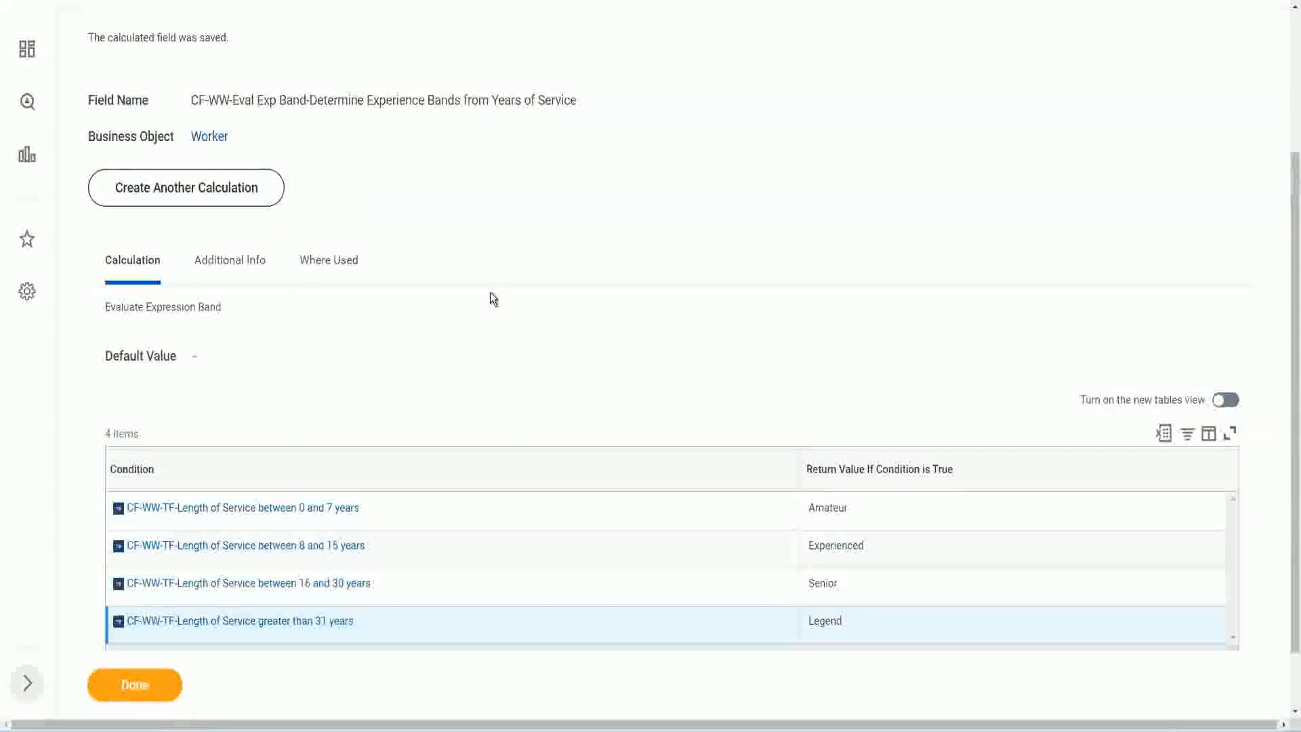
{"action": "scroll", "coordinate": [490, 292], "scroll_direction": "up", "scroll_amount": 3}
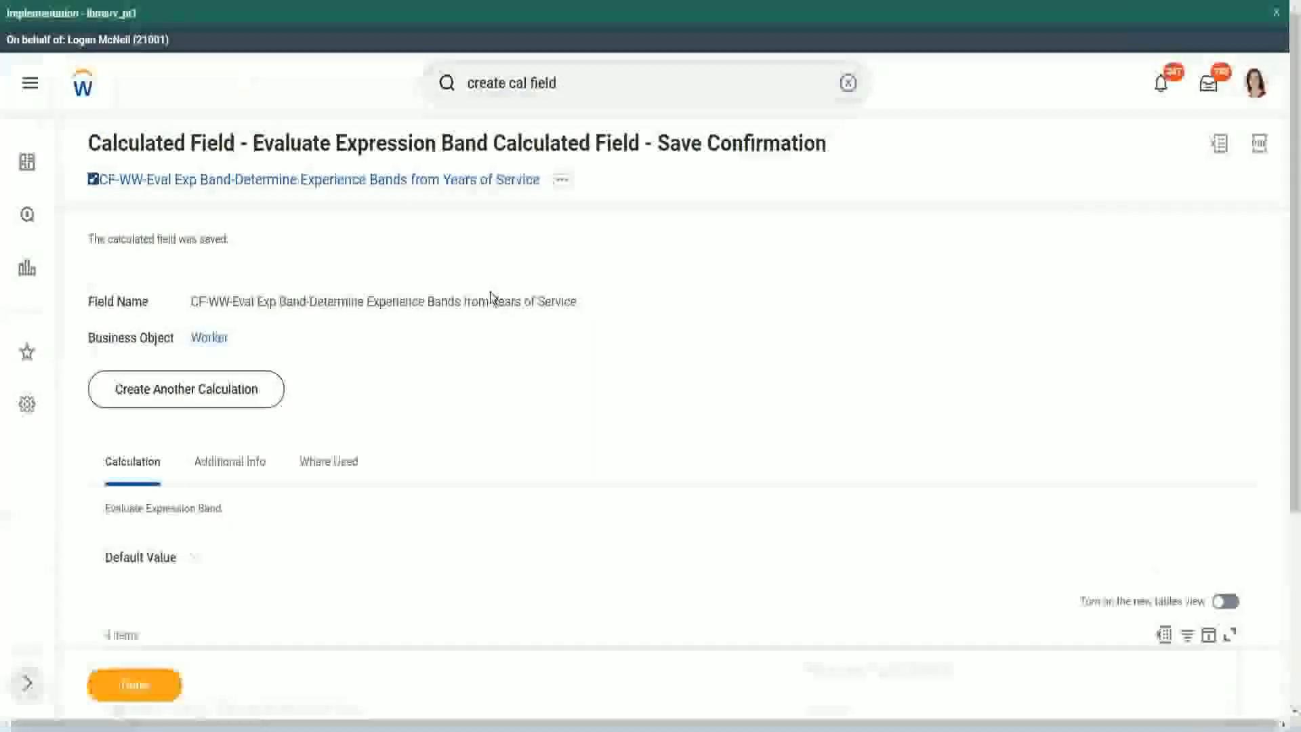
{"action": "scroll", "coordinate": [490, 291], "scroll_direction": "down", "scroll_amount": 4}
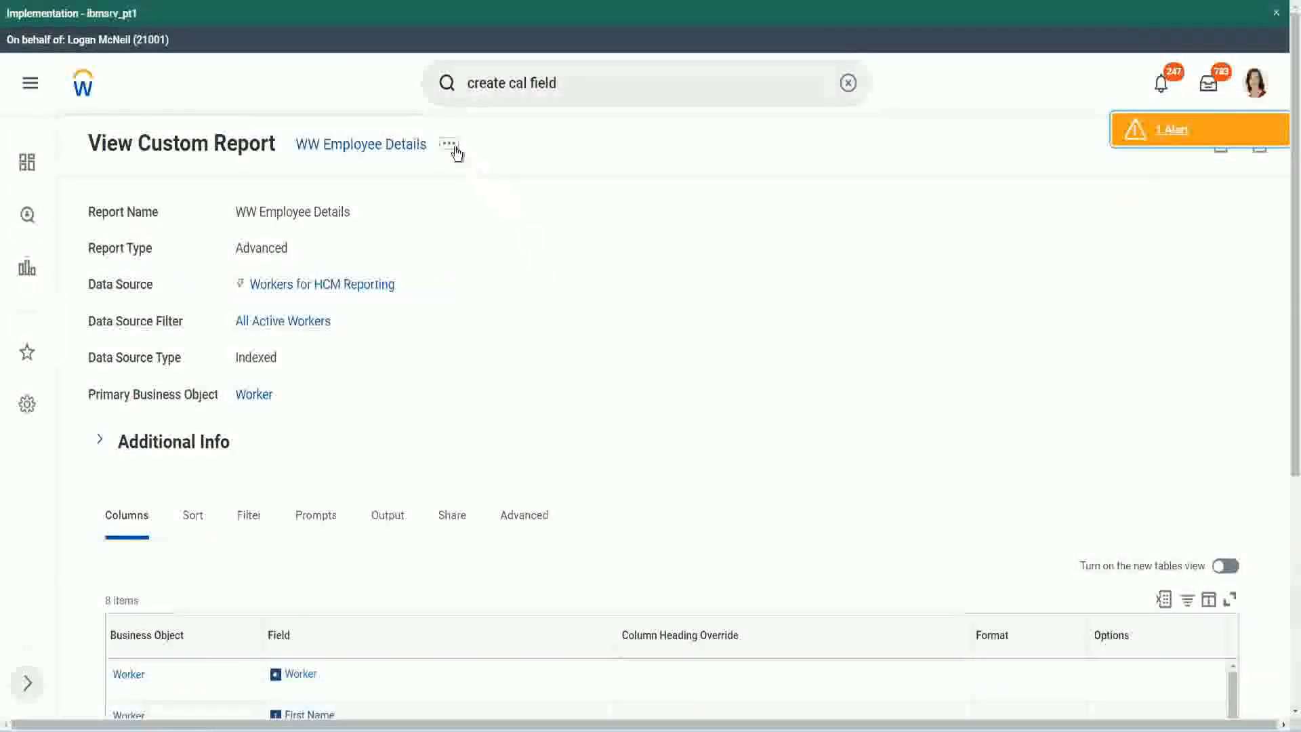
Open the WW Employee Details report for editing and add a new column row below the Experience Bands row
{"action": "left_click", "coordinate": [449, 144]}
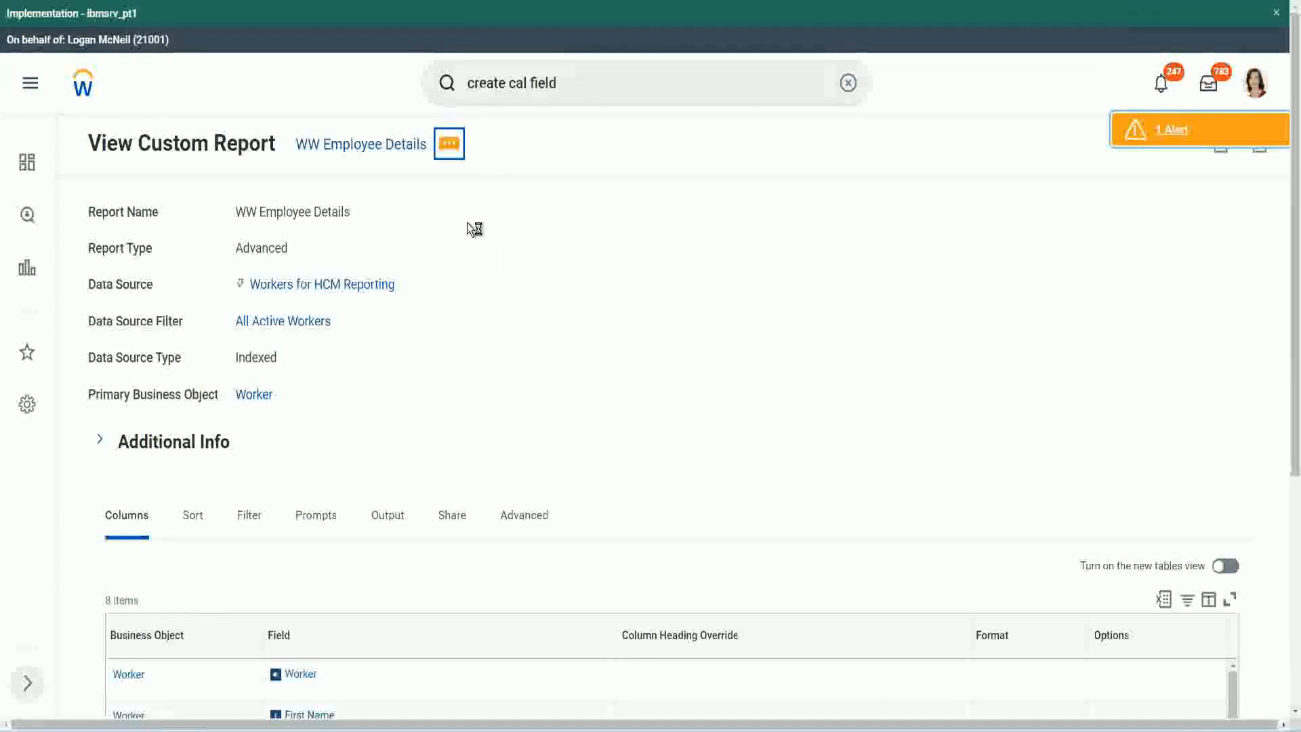
{"action": "mouse_move", "coordinate": [488, 224]}
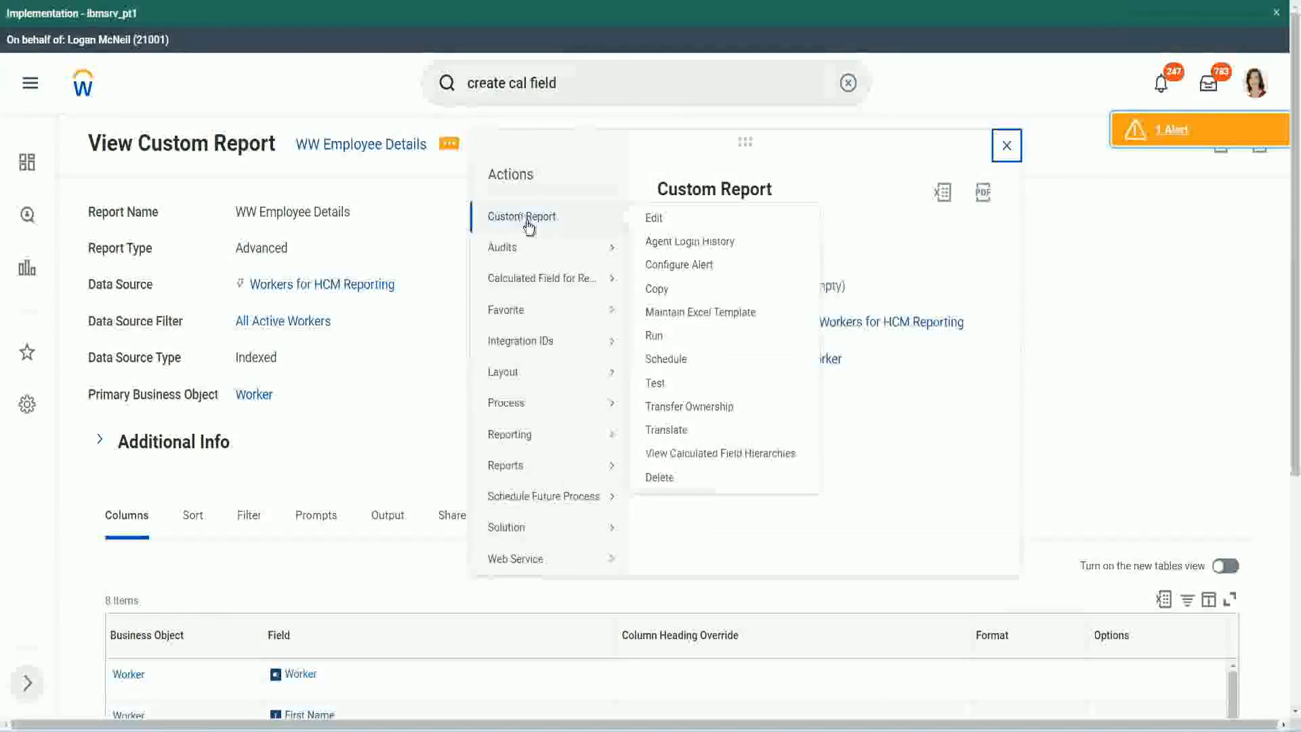
{"action": "left_click", "coordinate": [654, 219]}
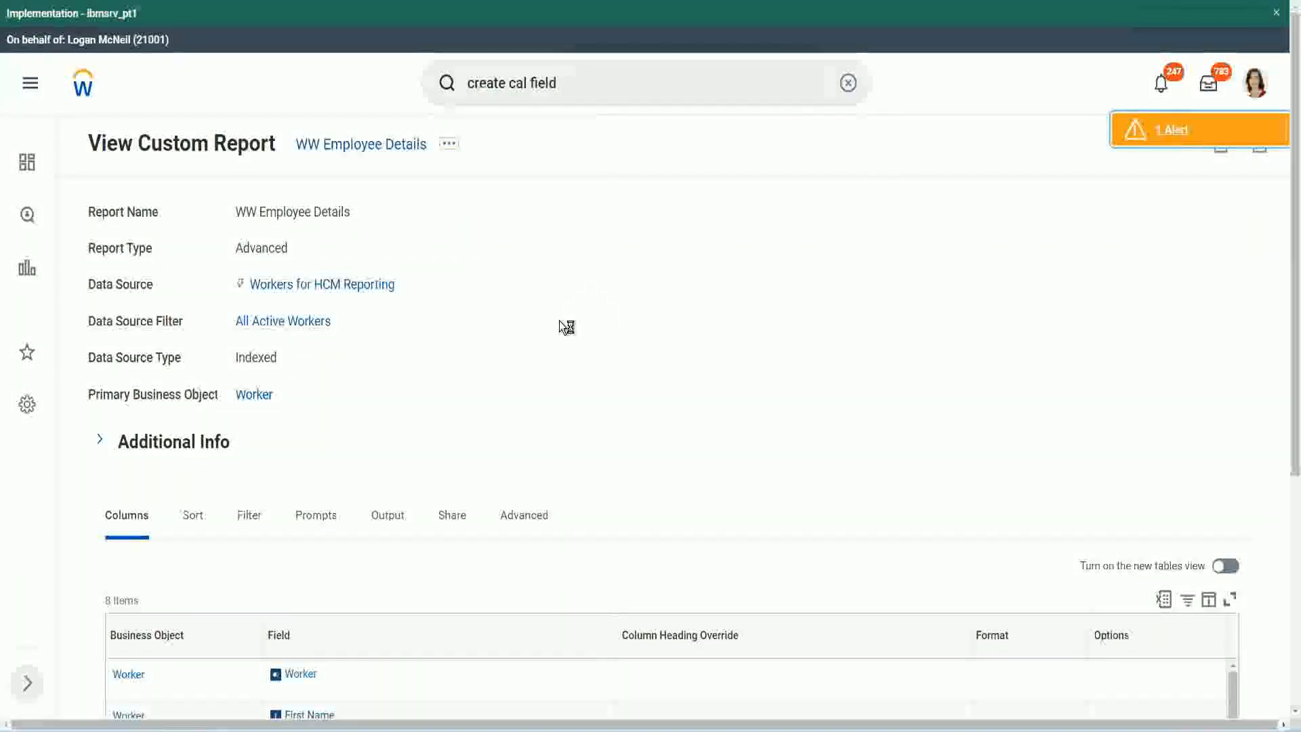
{"action": "scroll", "coordinate": [561, 321], "scroll_direction": "down", "scroll_amount": 1}
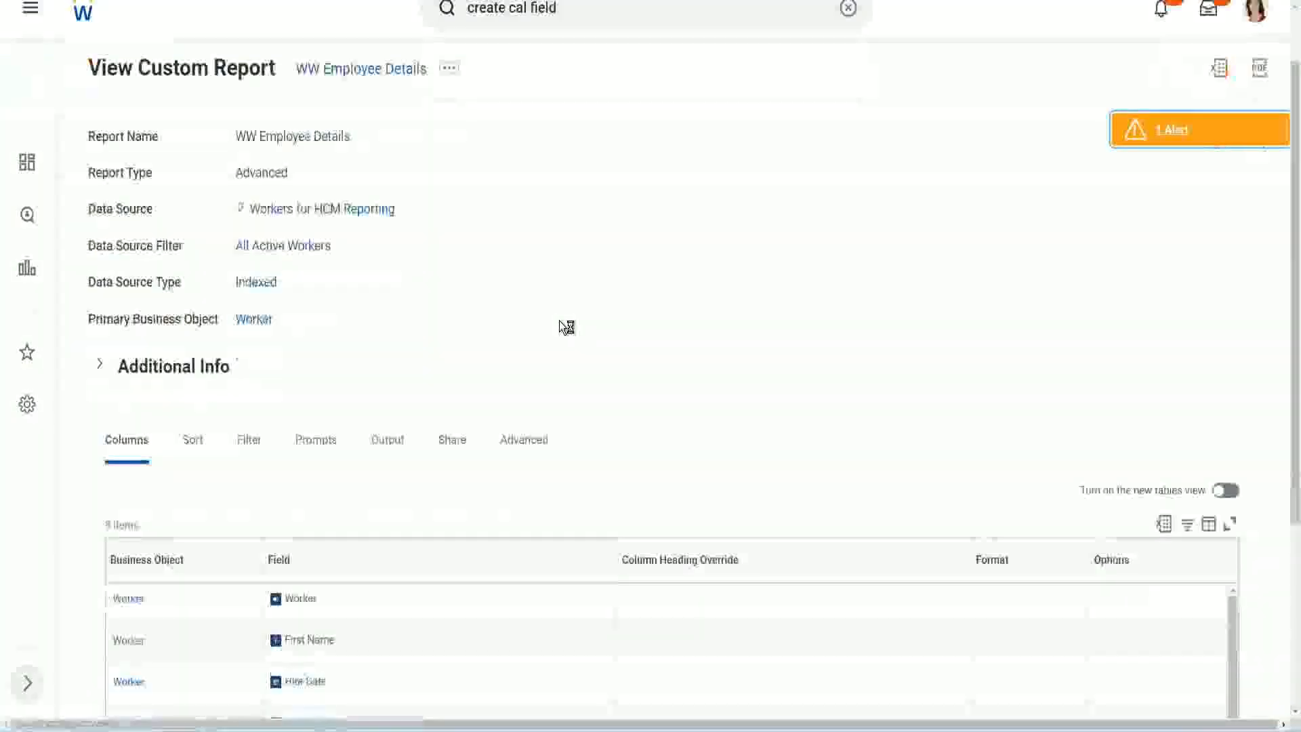
{"action": "scroll", "coordinate": [566, 326], "scroll_direction": "down", "scroll_amount": 3}
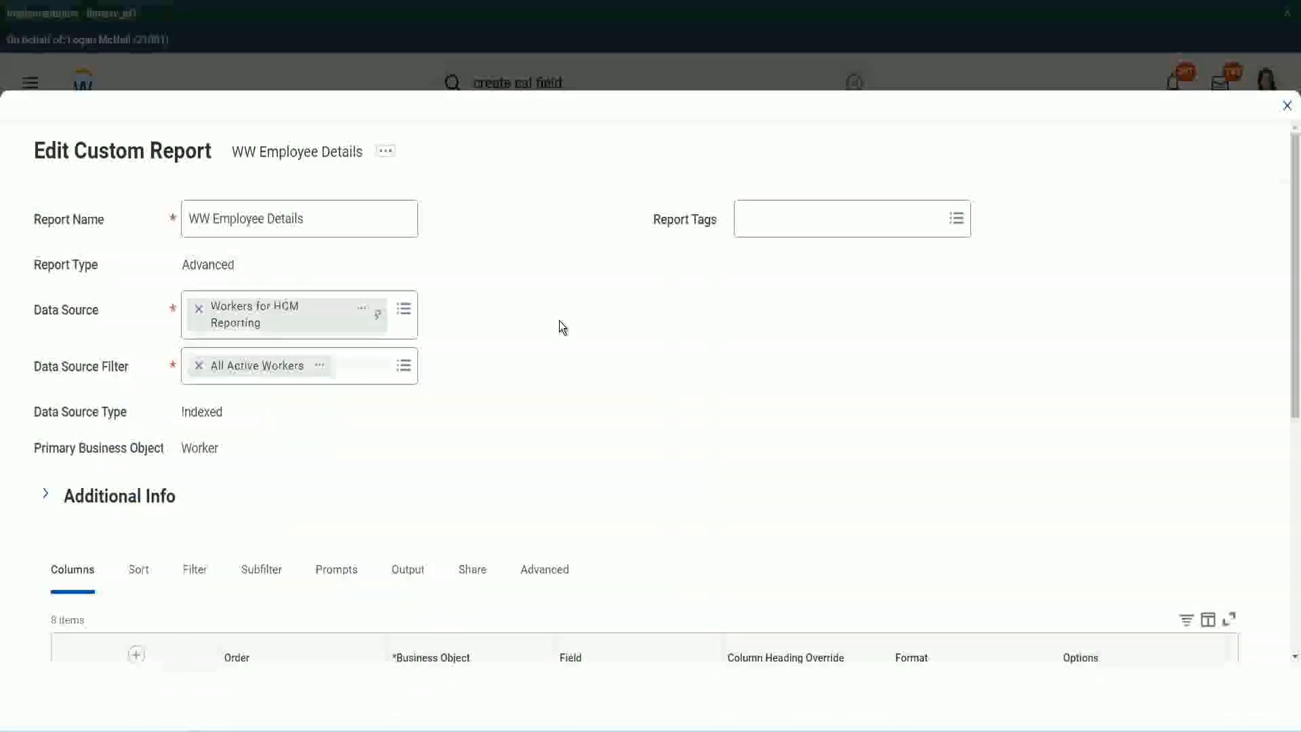
{"action": "scroll", "coordinate": [474, 566], "scroll_direction": "down", "scroll_amount": 8}
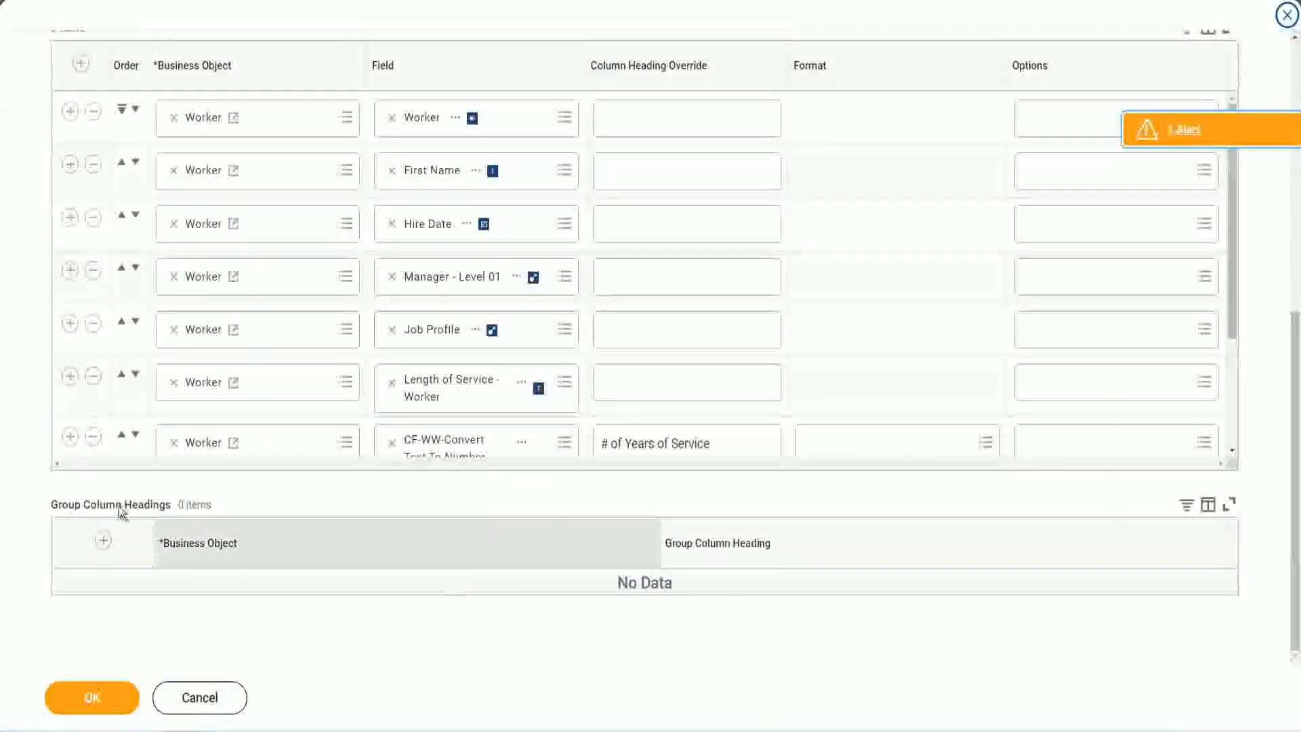
{"action": "scroll", "coordinate": [273, 331], "scroll_direction": "down", "scroll_amount": 3}
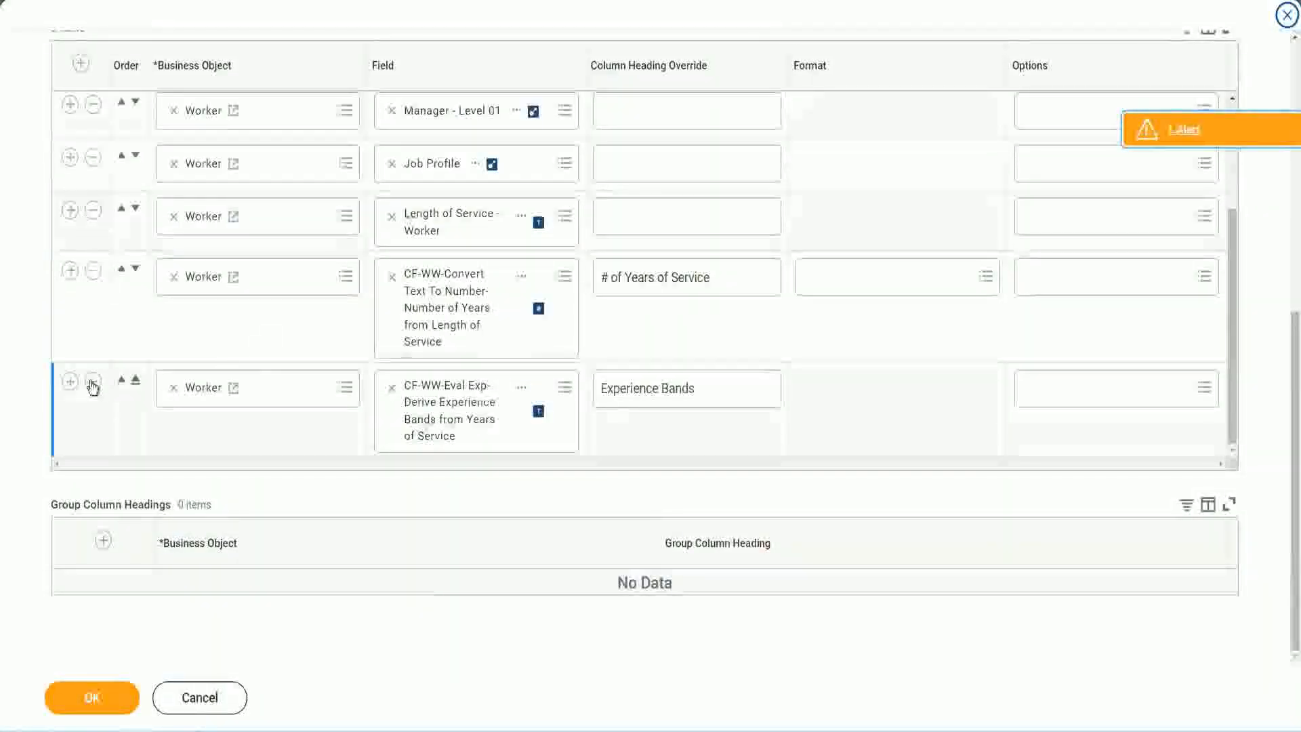
{"action": "left_click", "coordinate": [72, 384]}
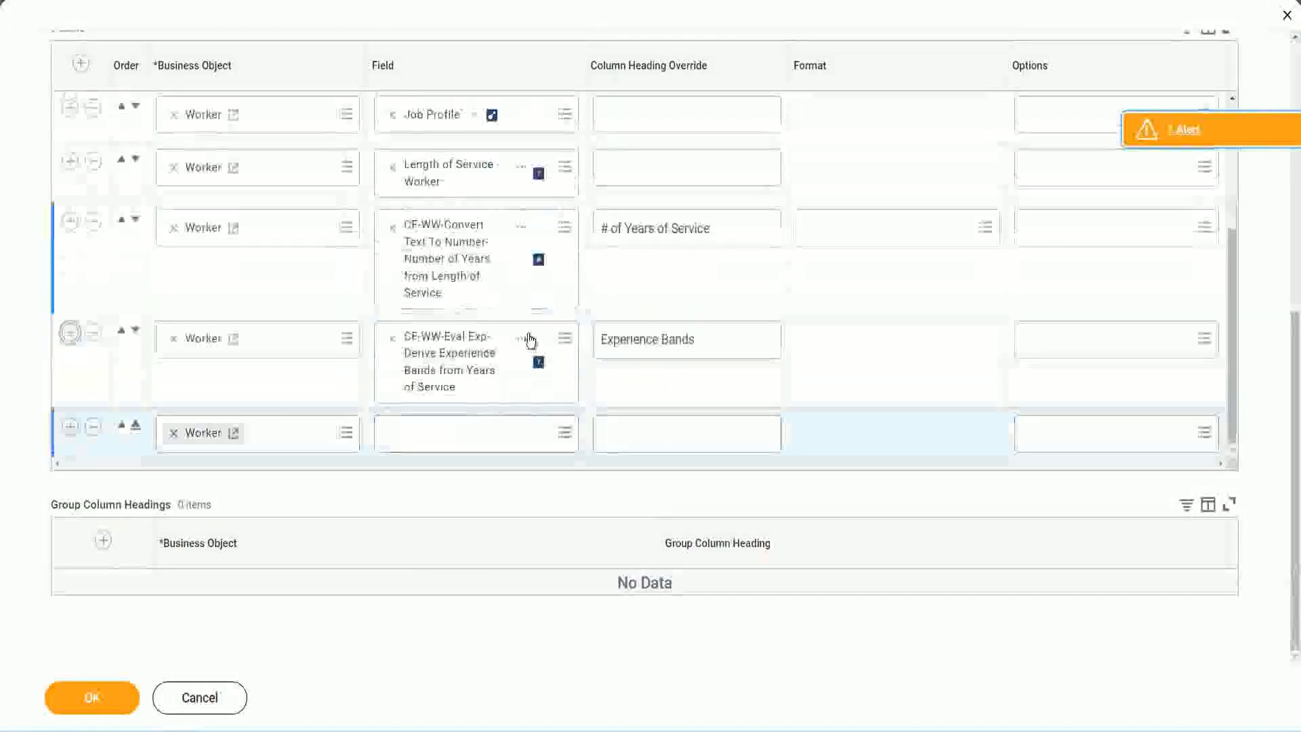
Copy the name of the field in the Experience Bands row as text and paste it into the new row's field search
{"action": "right_click", "coordinate": [452, 366]}
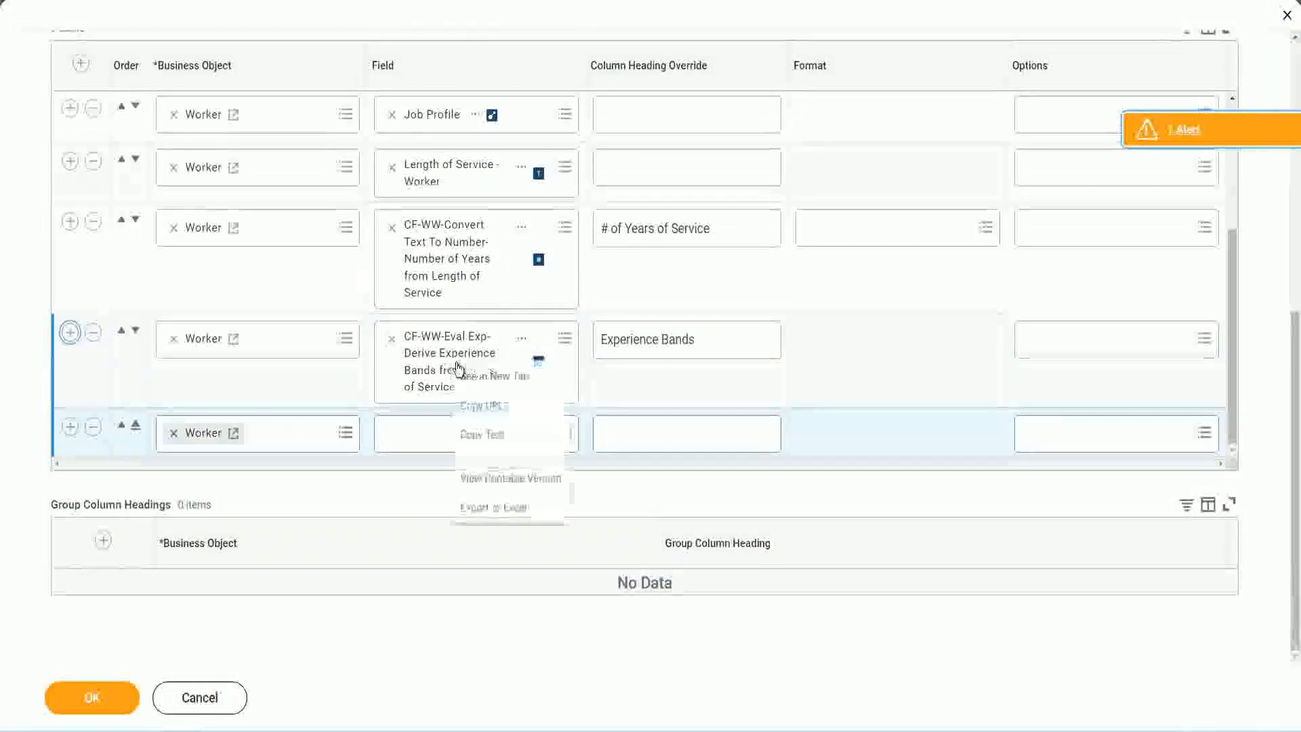
{"action": "left_click", "coordinate": [487, 434]}
{"action": "left_click", "coordinate": [406, 442]}
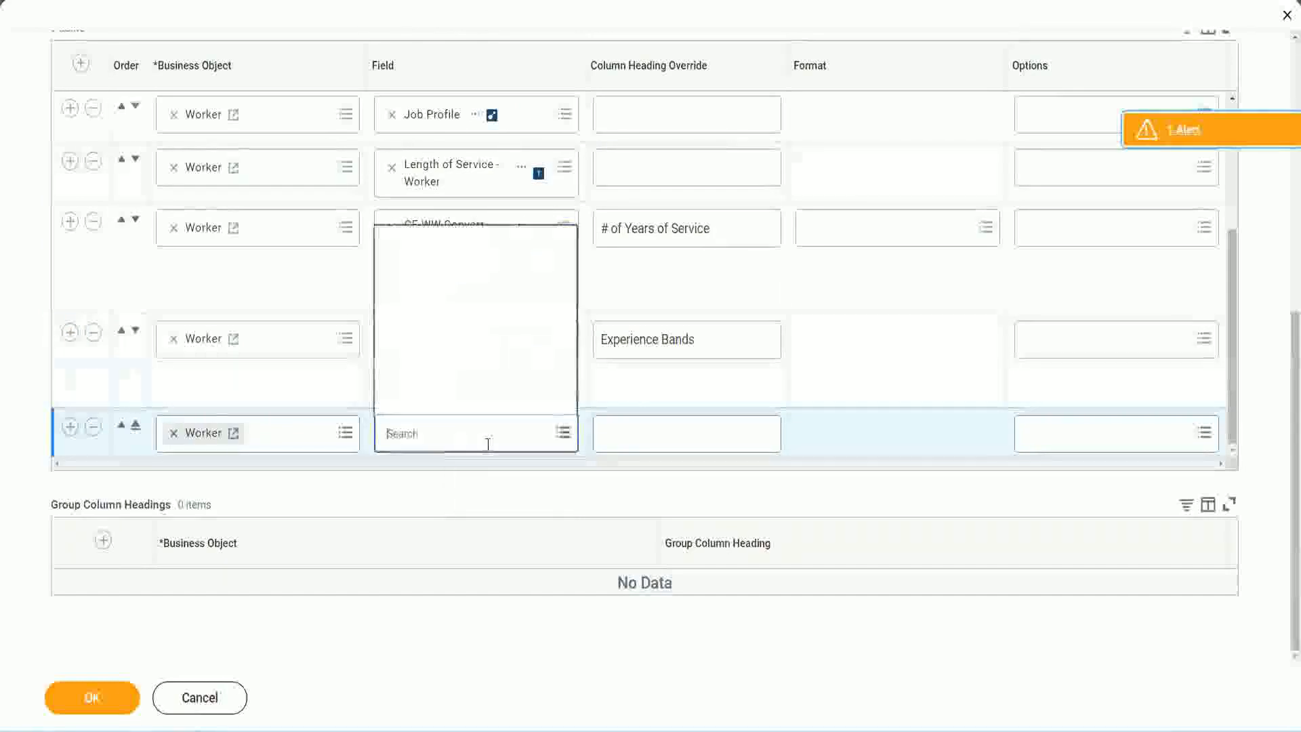
{"action": "type", "text": "Experience Bands from Years of Service"}
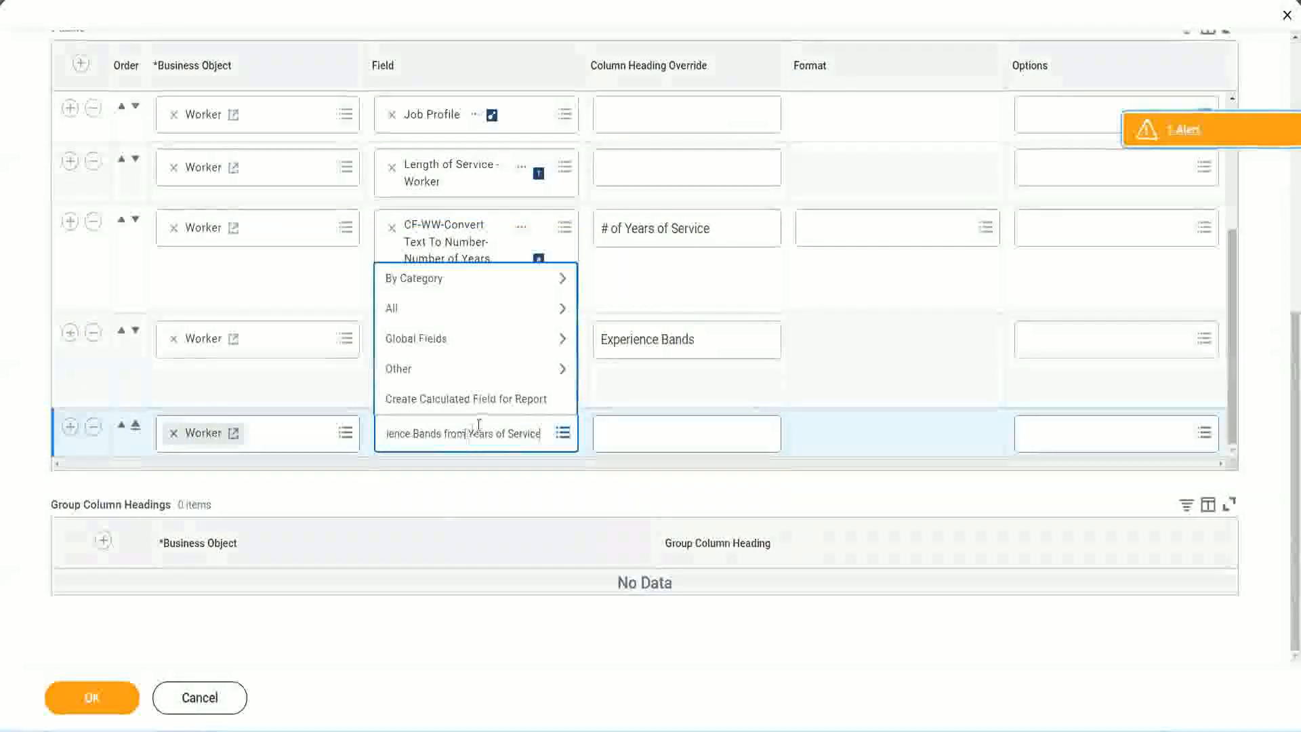
Change the search text to "CF-WW-Eval Exp Band" and select CF-WW-Eval Exp Band-Determine Experience Bands from Years of Service as the new row's field
{"action": "left_click_drag", "start_coordinate": [391, 423], "coordinate": [332, 429]}
{"action": "left_click", "coordinate": [462, 436]}
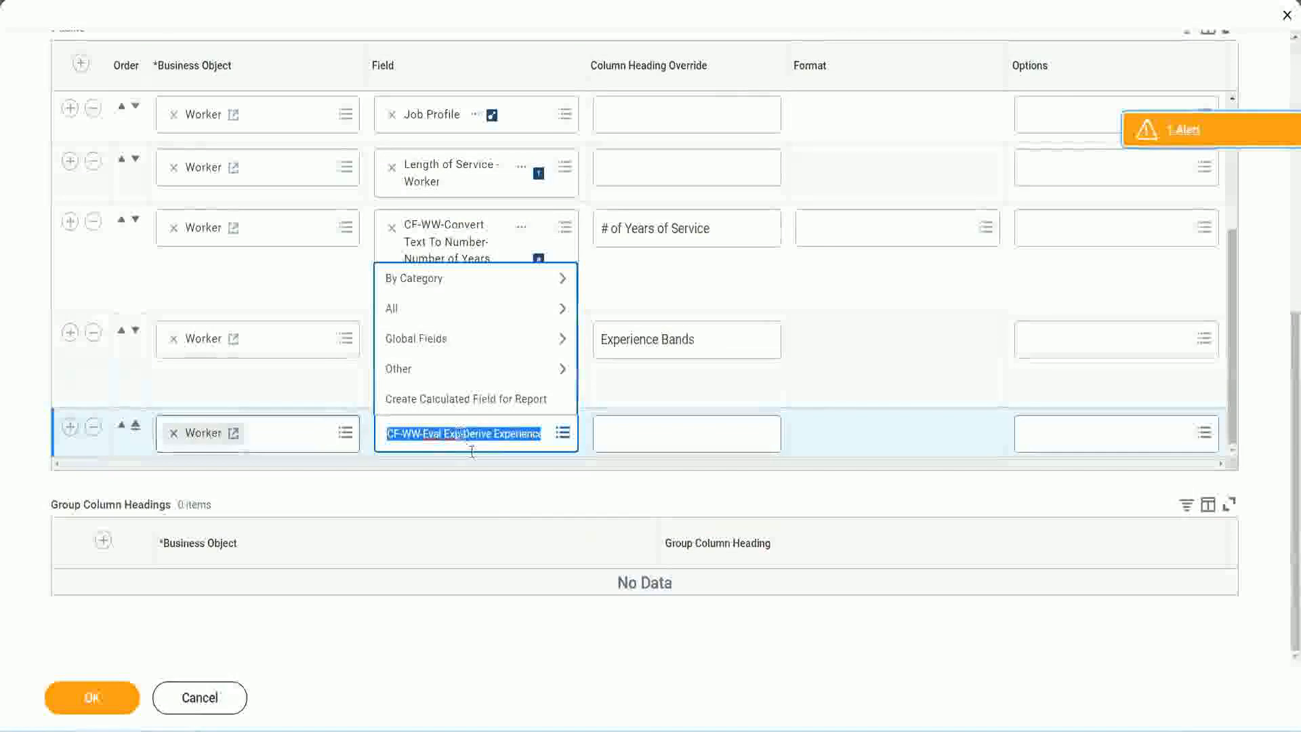
{"action": "type", "text": "Band"}
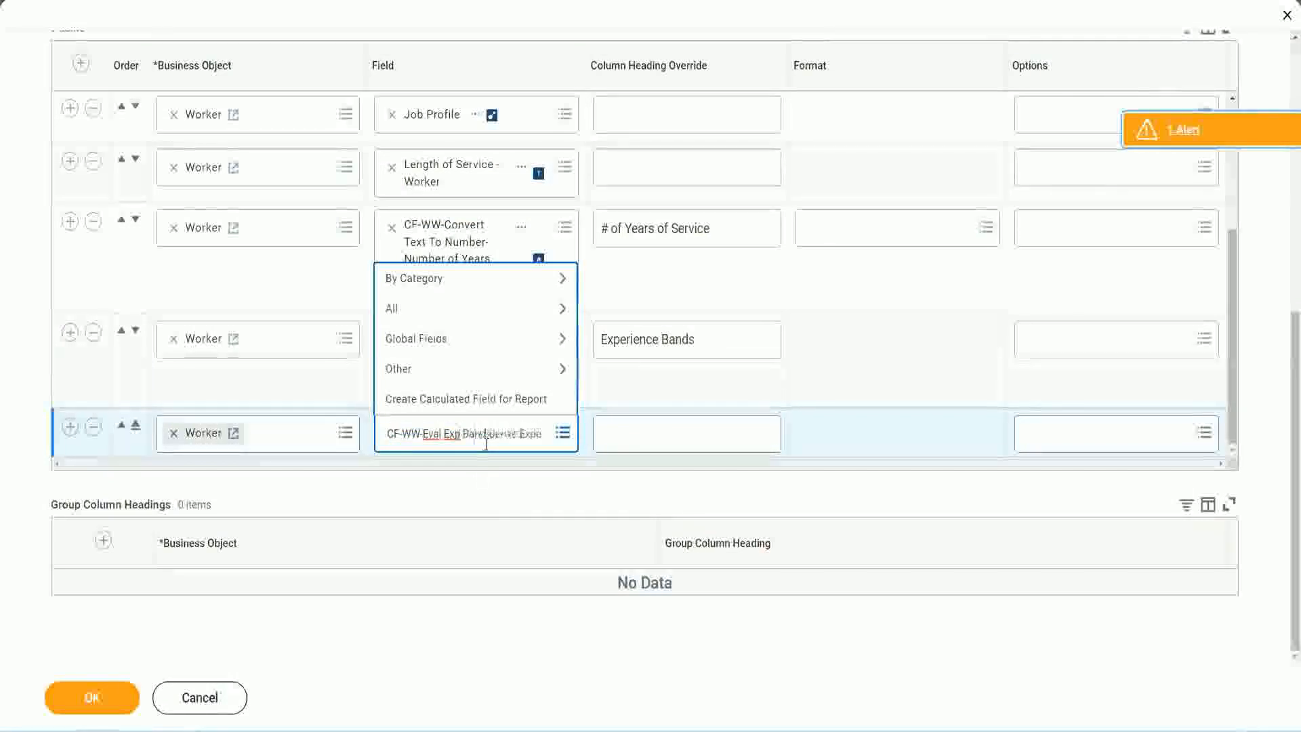
{"action": "key", "text": "Delete"}
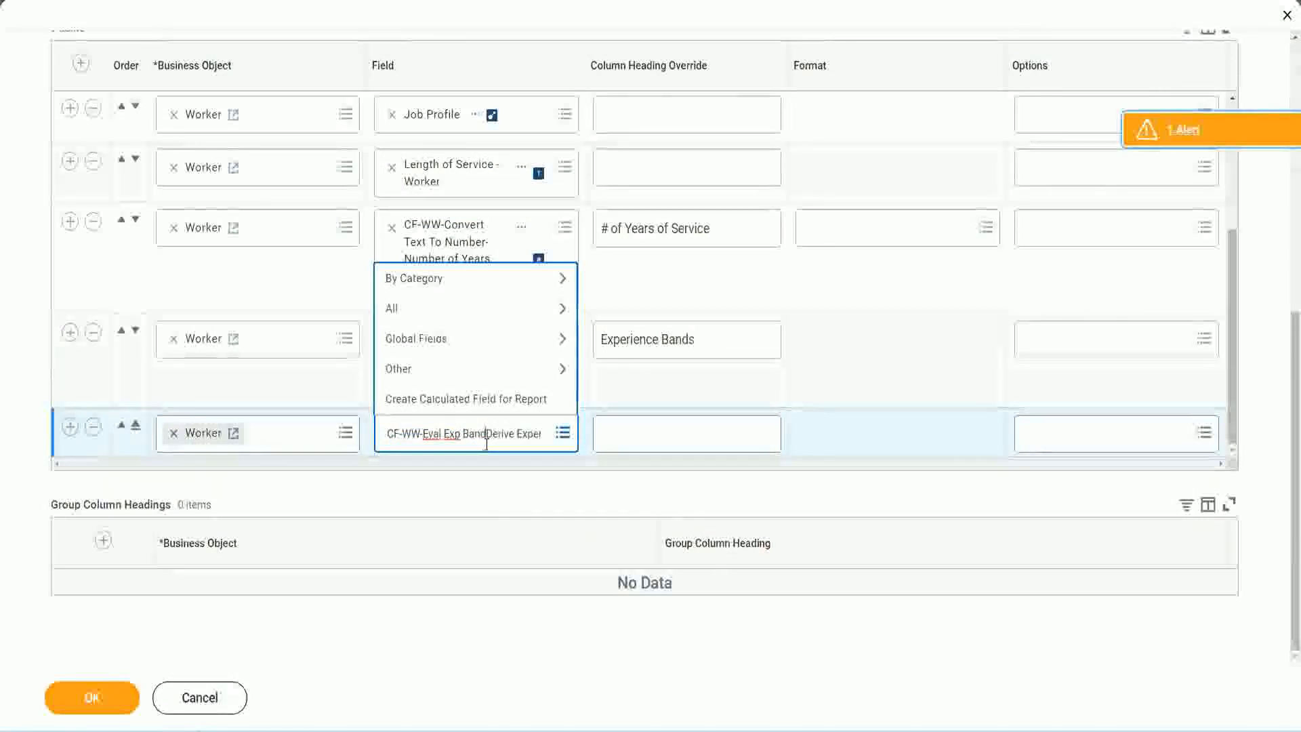
{"action": "key", "text": "Delete"}
{"action": "key", "text": "Delete"}
{"action": "key", "text": "Delete"}
{"action": "key", "text": "Delete"}
{"action": "key", "text": "Delete"}
{"action": "key", "text": "Delete"}
{"action": "key", "text": "Delete"}
{"action": "key", "text": "Delete"}
{"action": "key", "text": "Delete"}
{"action": "key", "text": "Delete"}
{"action": "key", "text": "Delete"}
{"action": "key", "text": "Delete"}
{"action": "key", "text": "Delete"}
{"action": "key", "text": "Delete"}
{"action": "key", "text": "Delete"}
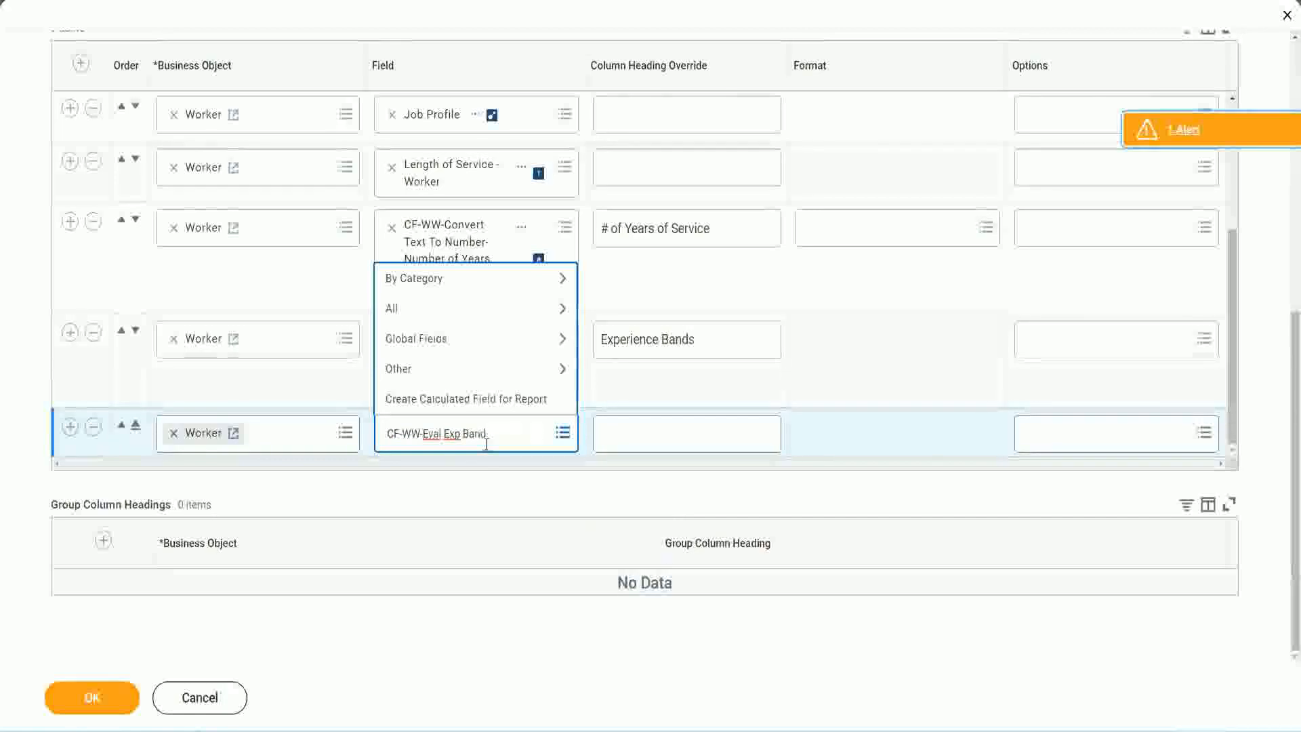
{"action": "key", "text": "Return"}
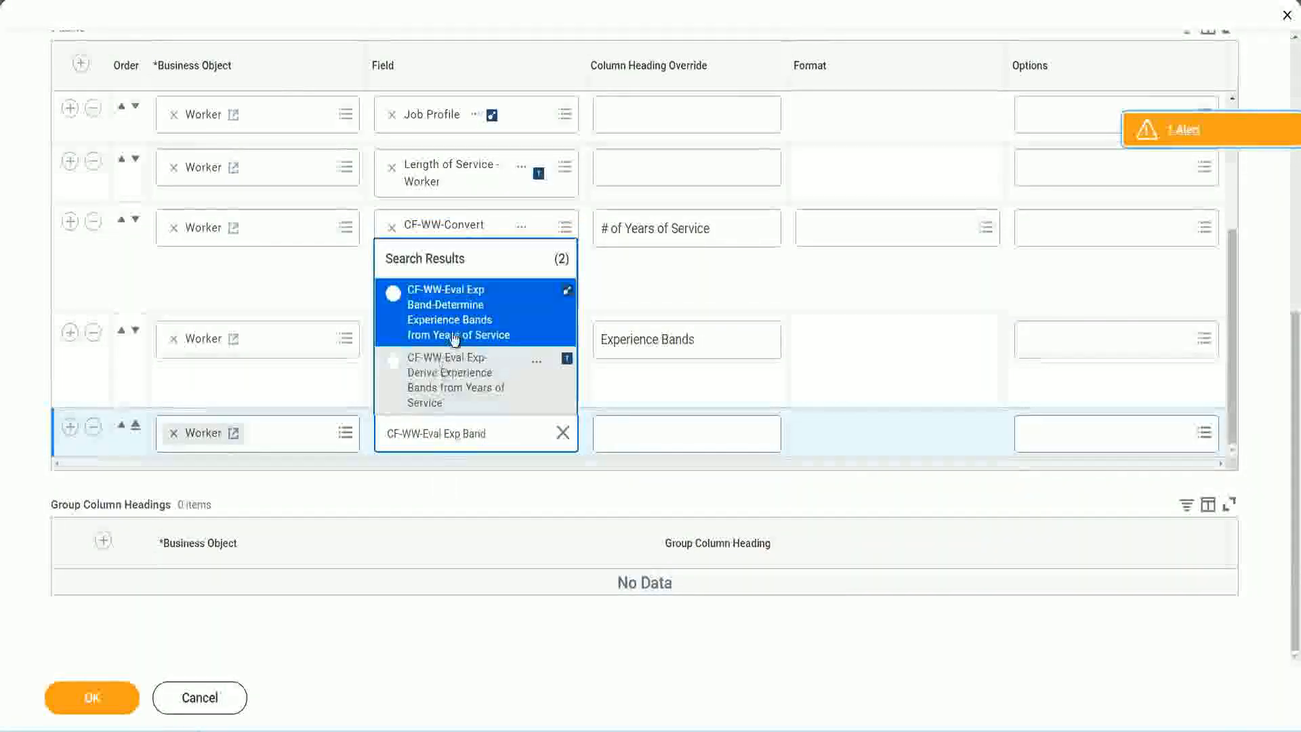
{"action": "left_click", "coordinate": [454, 336]}
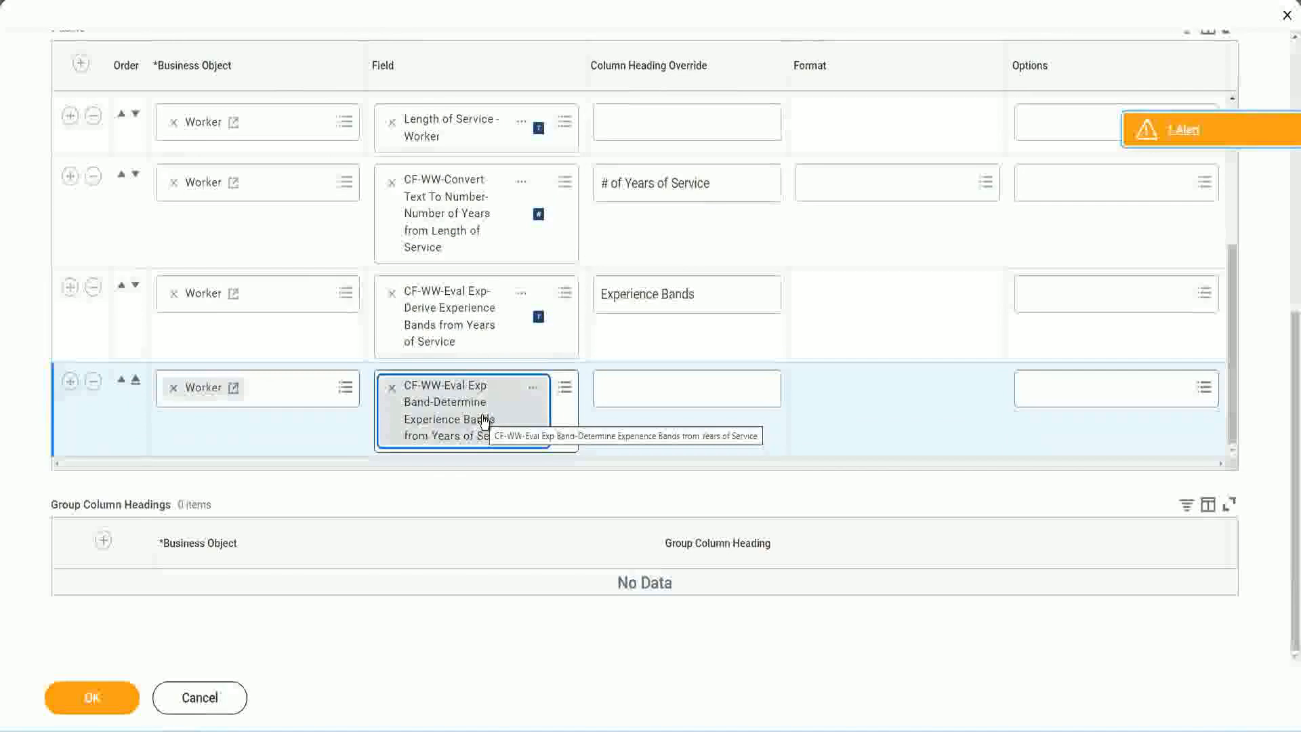
Set the new row's column heading override to "Experience Bands (Eval Exp Bands)" and save the report
{"action": "left_click", "coordinate": [716, 295]}
{"action": "key", "text": "ctrl+c"}
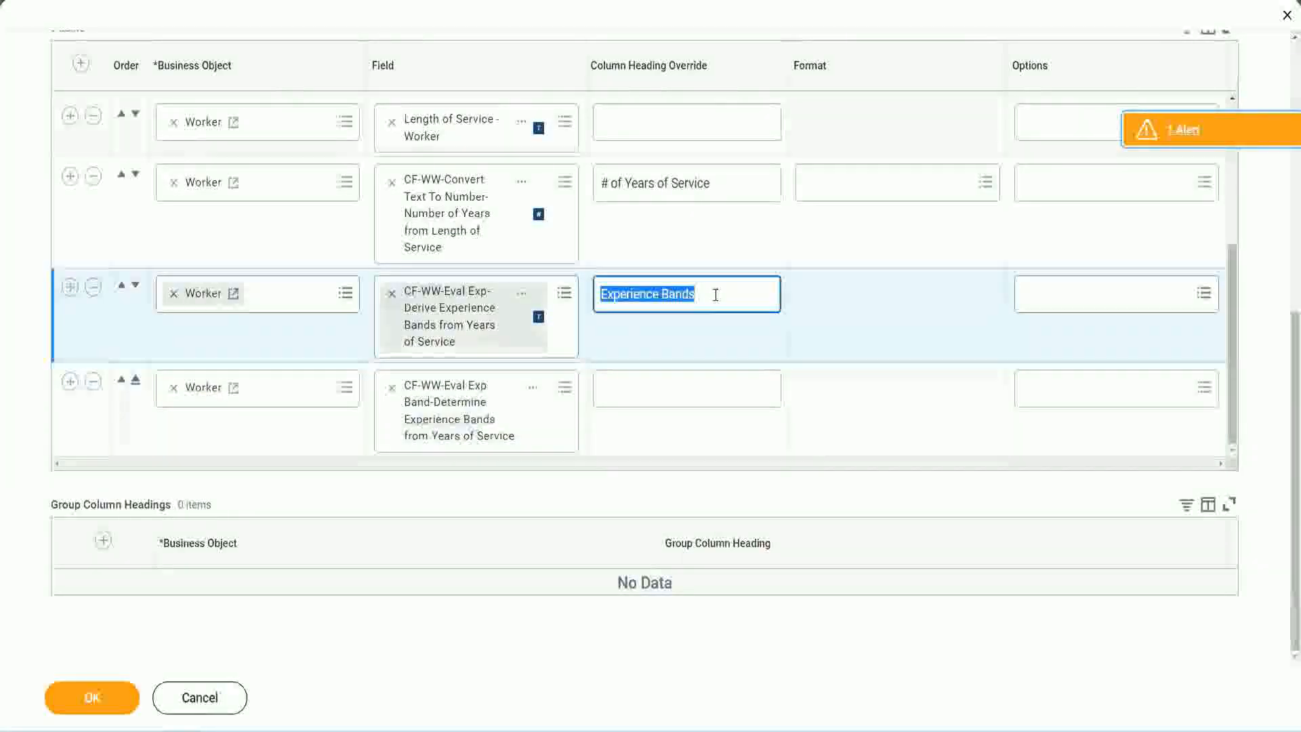
{"action": "left_click", "coordinate": [632, 387]}
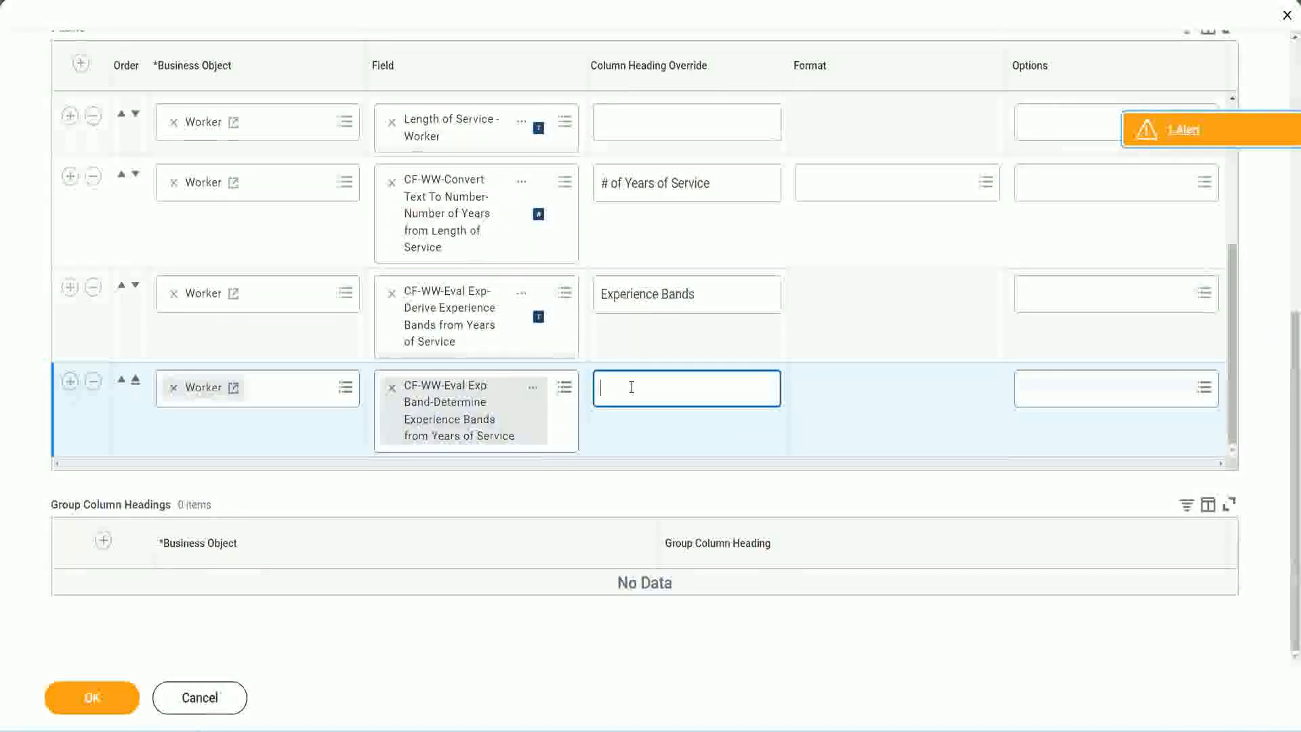
{"action": "key", "text": "ctrl+v"}
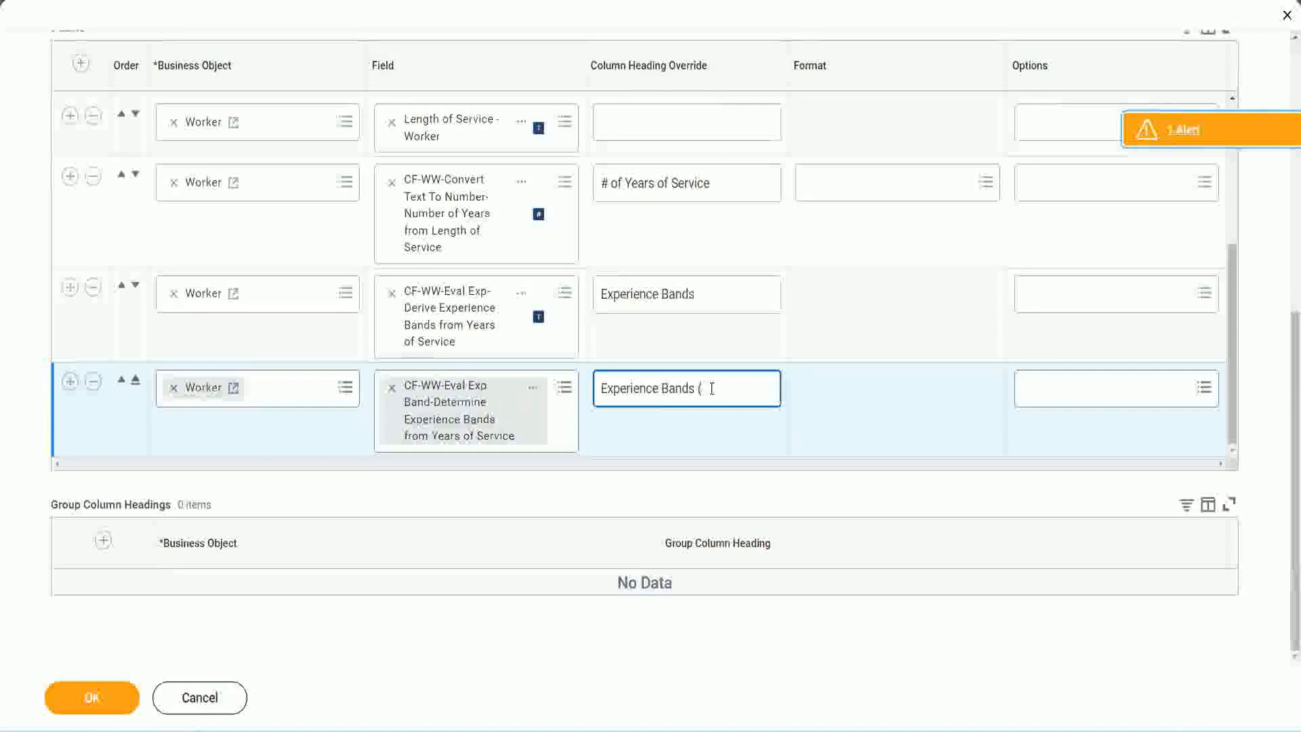
{"action": "type", "text": "val E"}
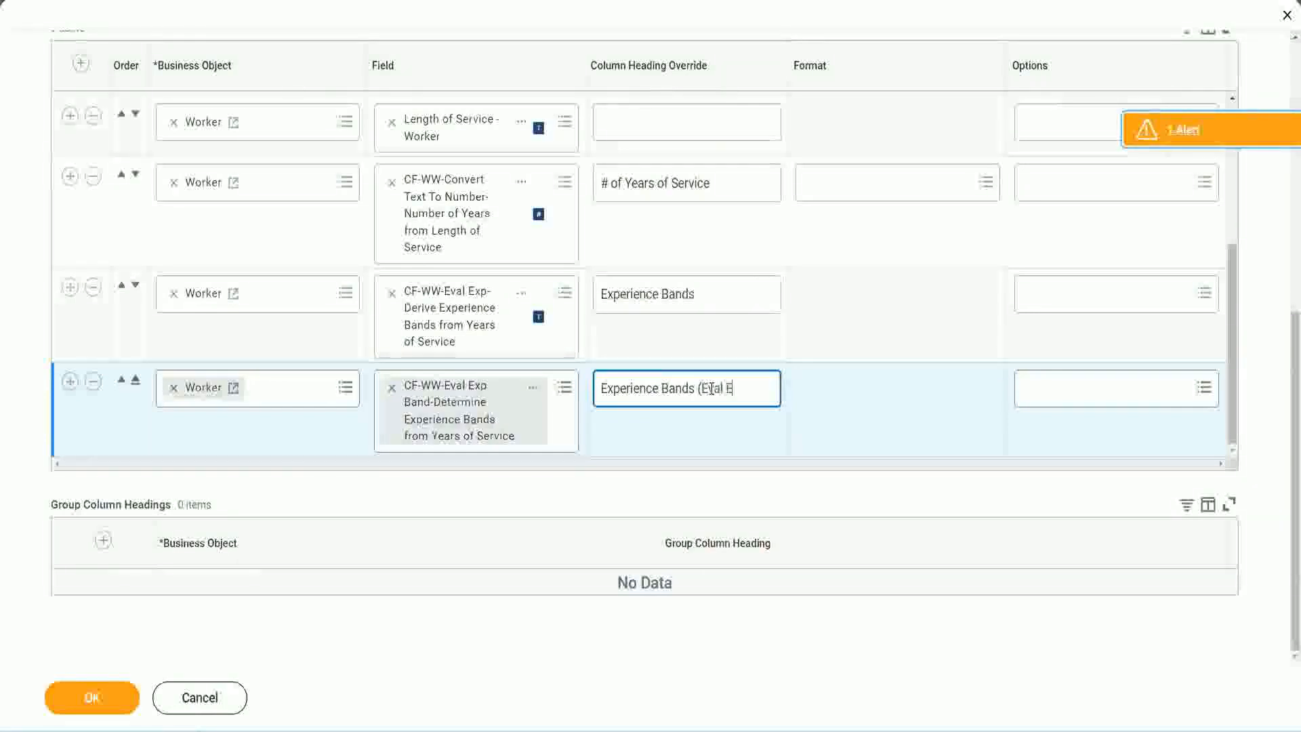
{"action": "type", "text": "xp Bands)"}
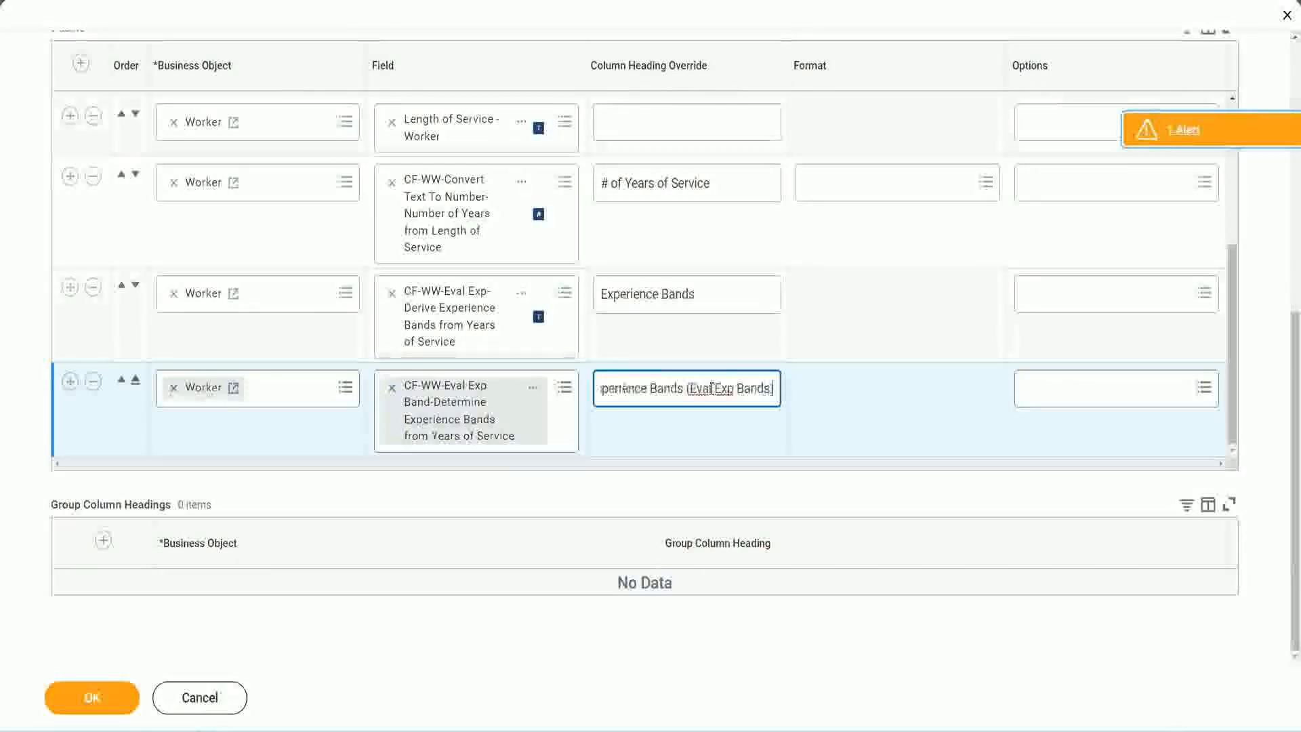
{"action": "double_click", "coordinate": [727, 389]}
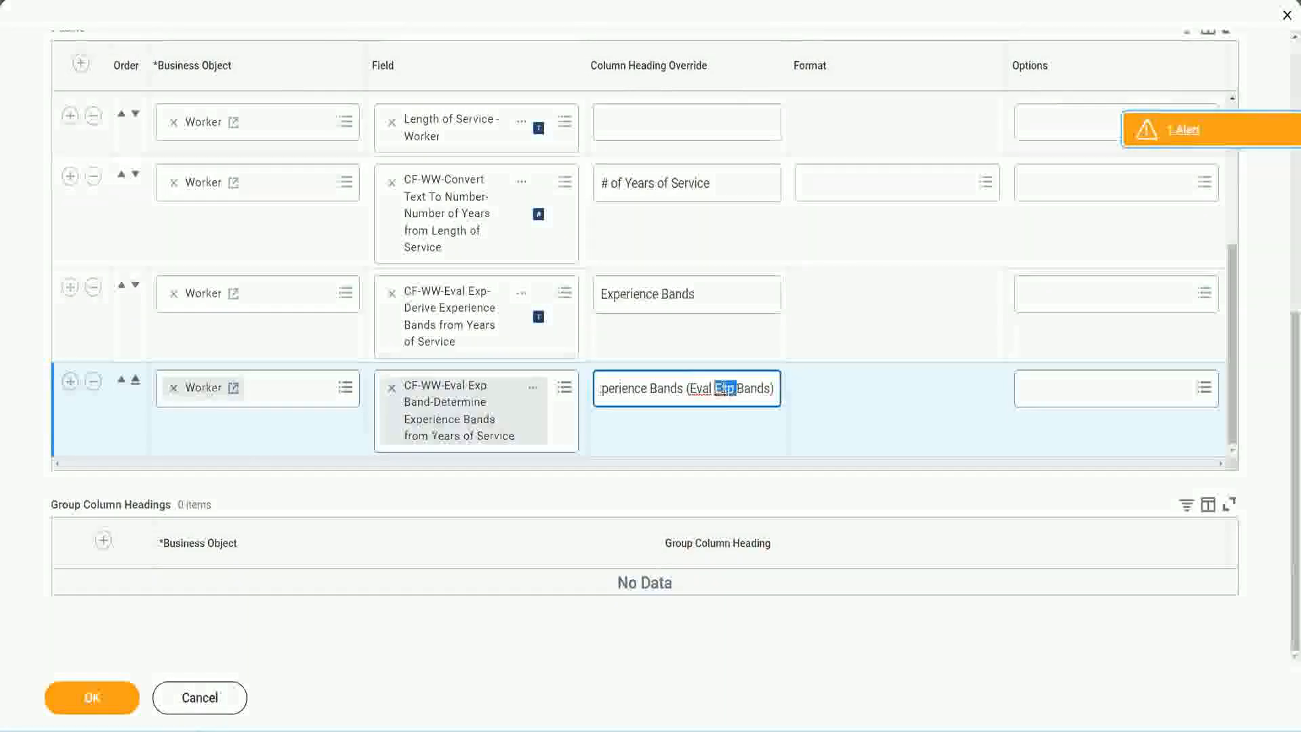
{"action": "left_click", "coordinate": [749, 383]}
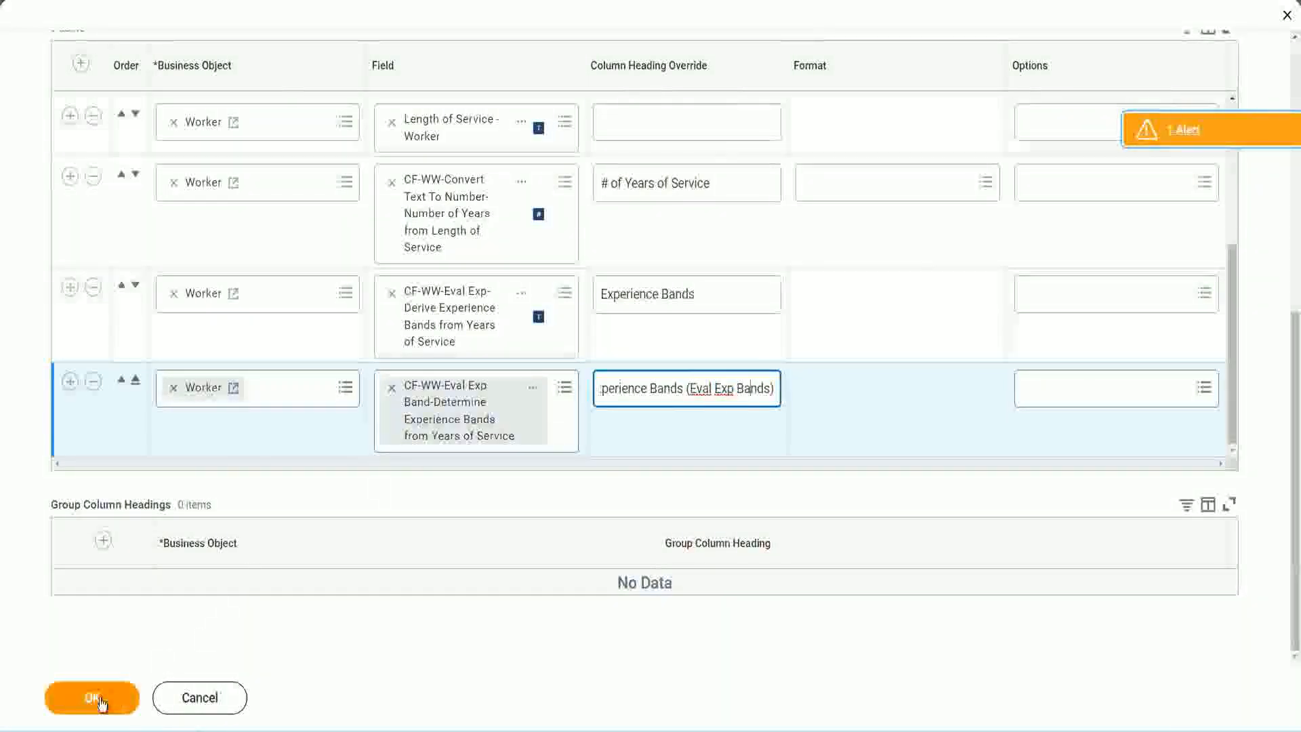
{"action": "left_click", "coordinate": [95, 699]}
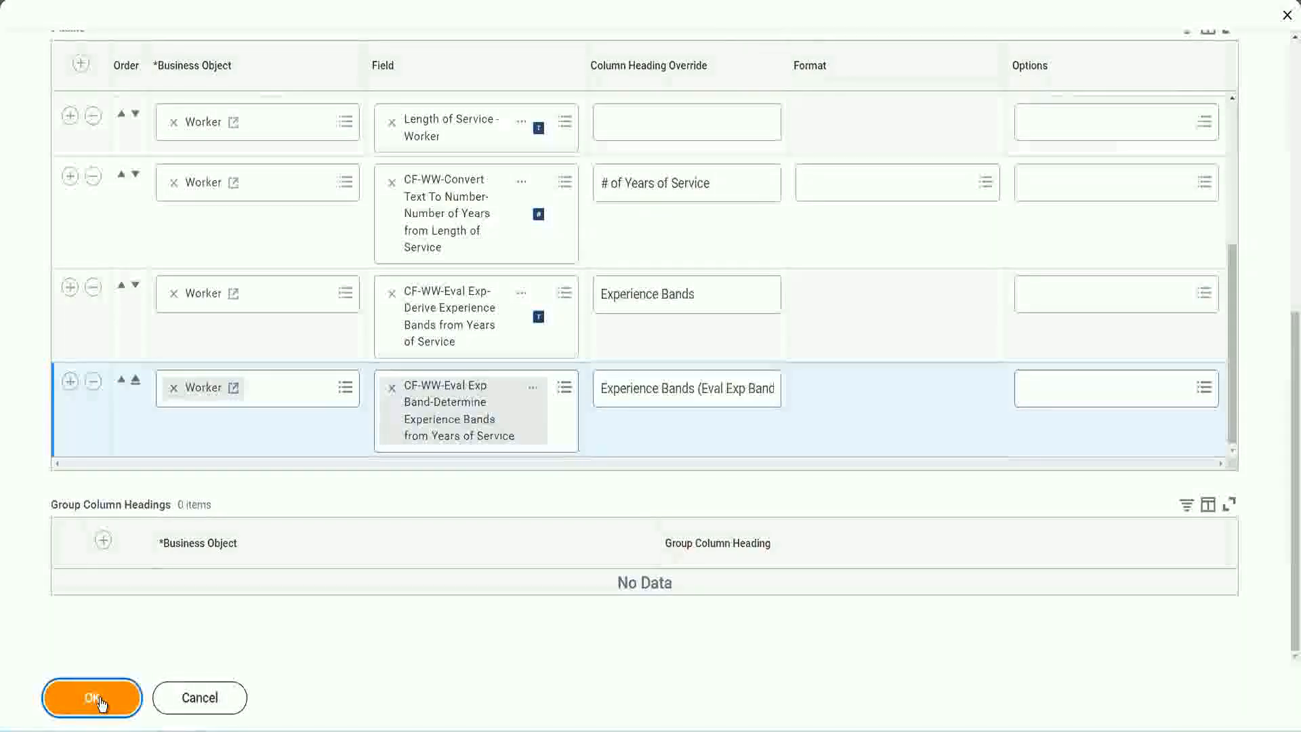